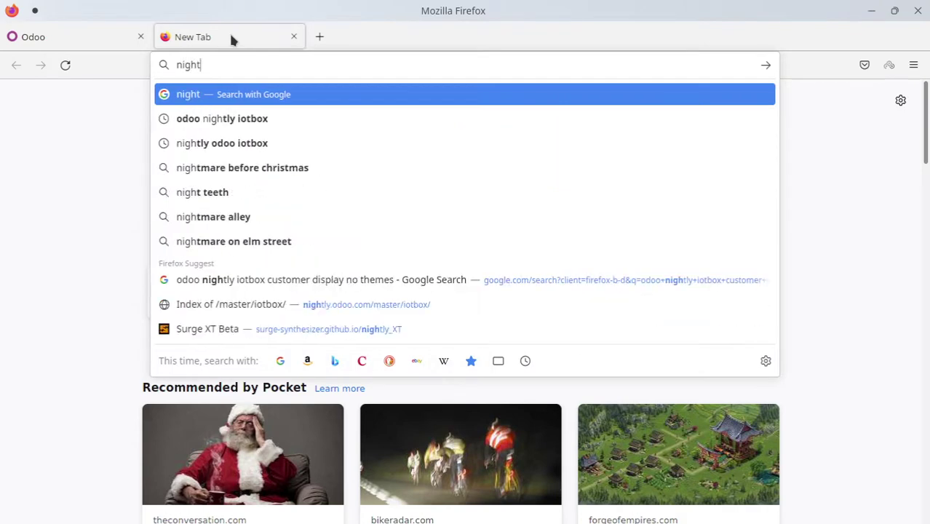
Search 'odoo nightly iotbox', open the nightly.odoo.com /master/iotbox/ index, then start a blank tab
{"action": "type", "text": "y odoo"}
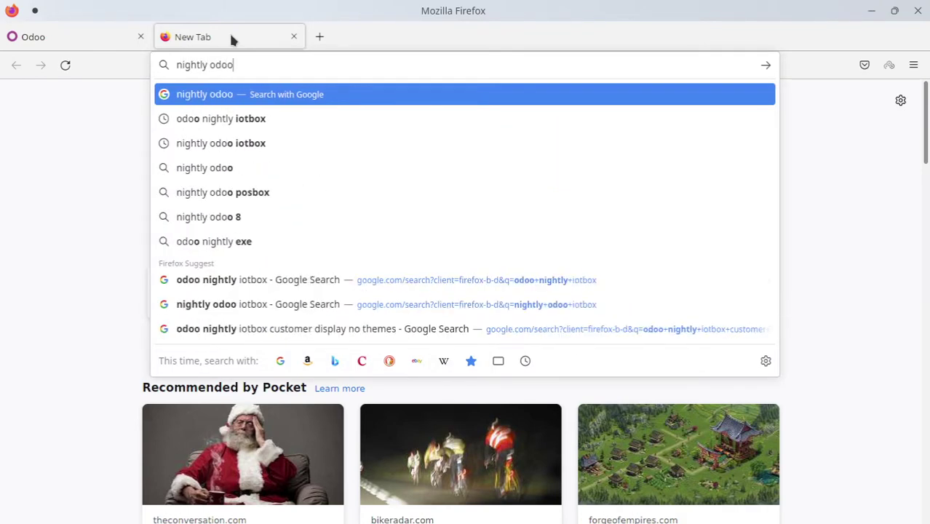
{"action": "type", "text": " iotbox"}
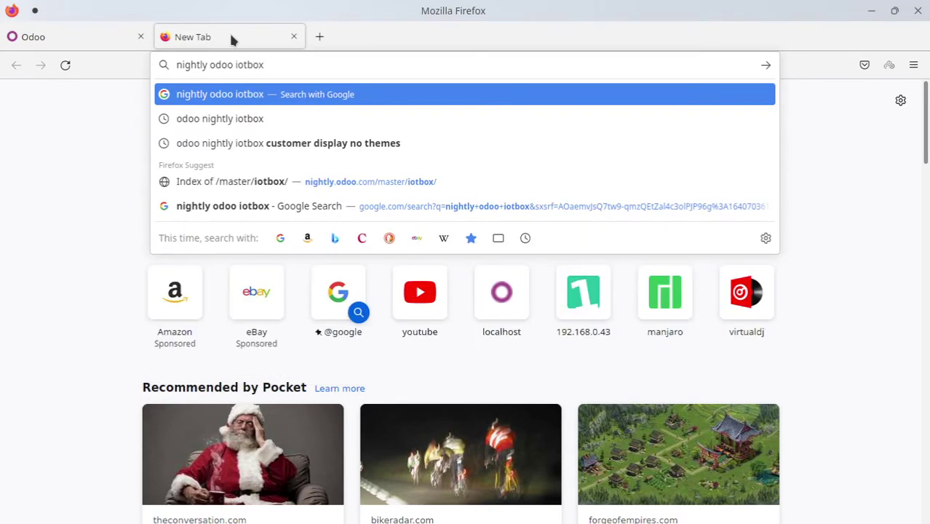
{"action": "left_click", "coordinate": [225, 118]}
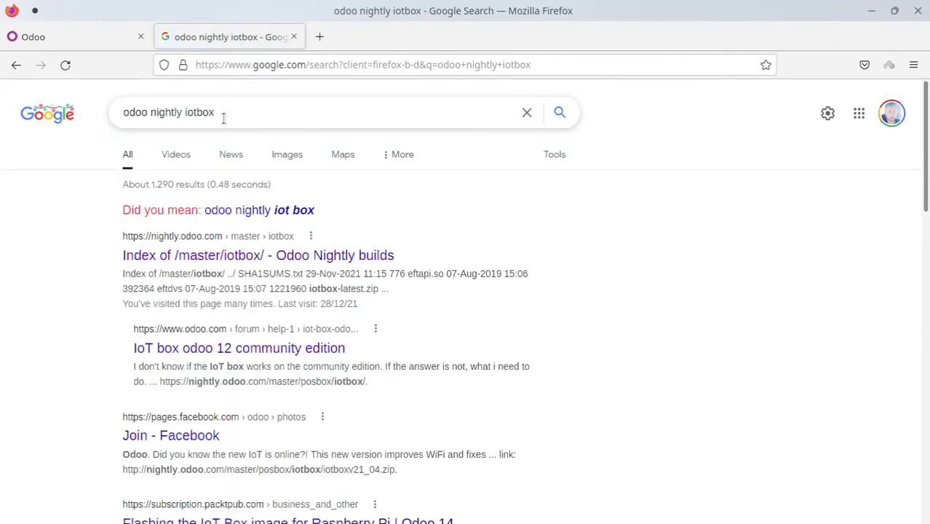
{"action": "left_click", "coordinate": [187, 244]}
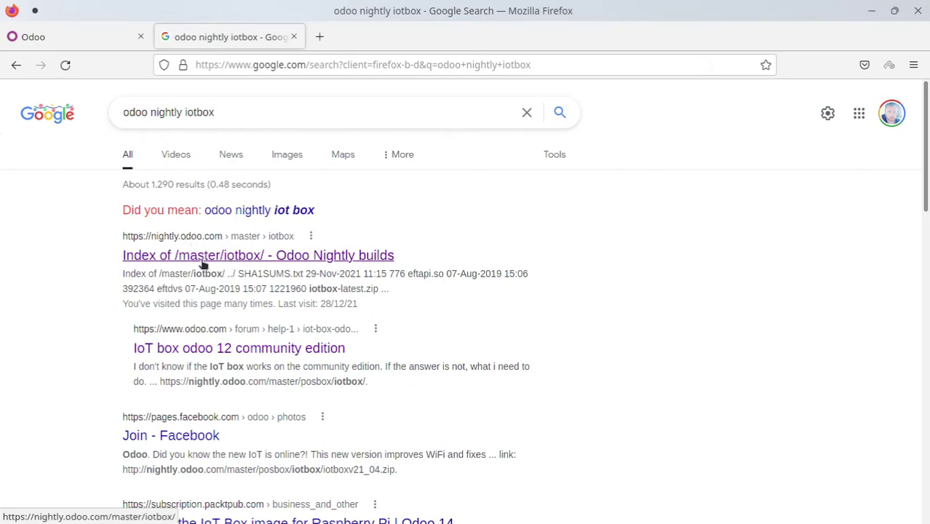
{"action": "left_click", "coordinate": [264, 255]}
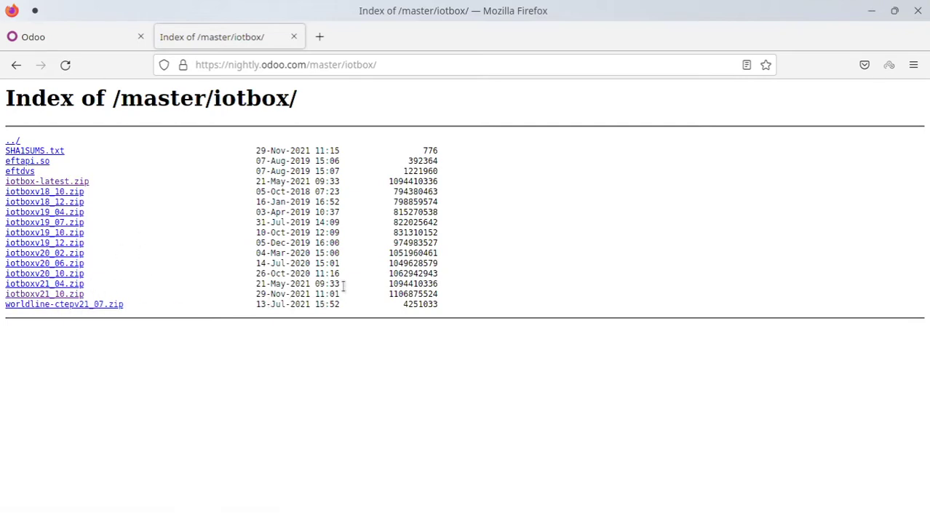
{"action": "left_click_drag", "start_coordinate": [344, 293], "coordinate": [252, 295]}
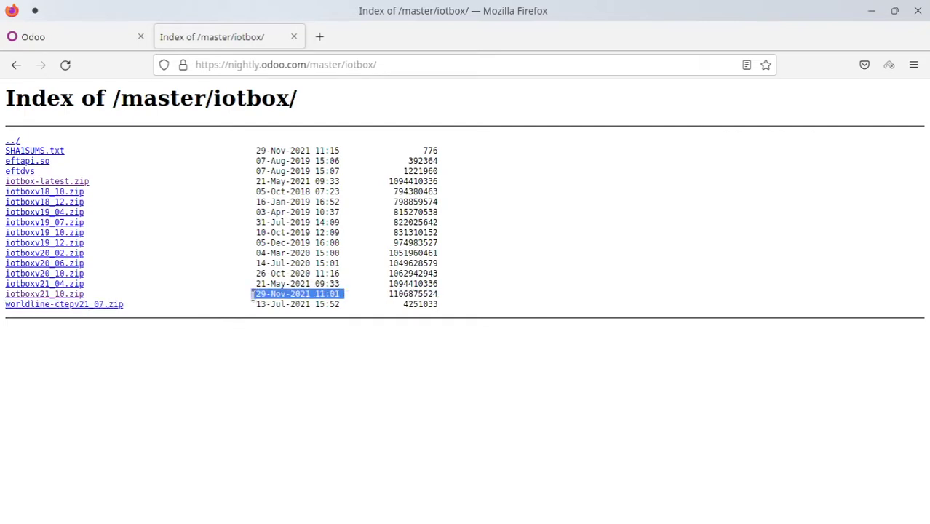
{"action": "left_click", "coordinate": [318, 35]}
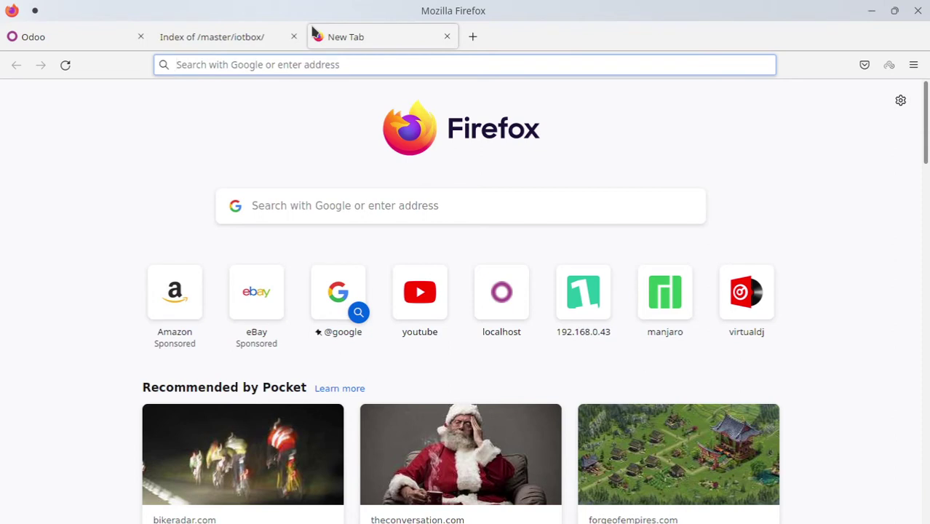
Search for etcher and review the Download builds on balena.io's balenaEtcher page
{"action": "type", "text": "etcher"}
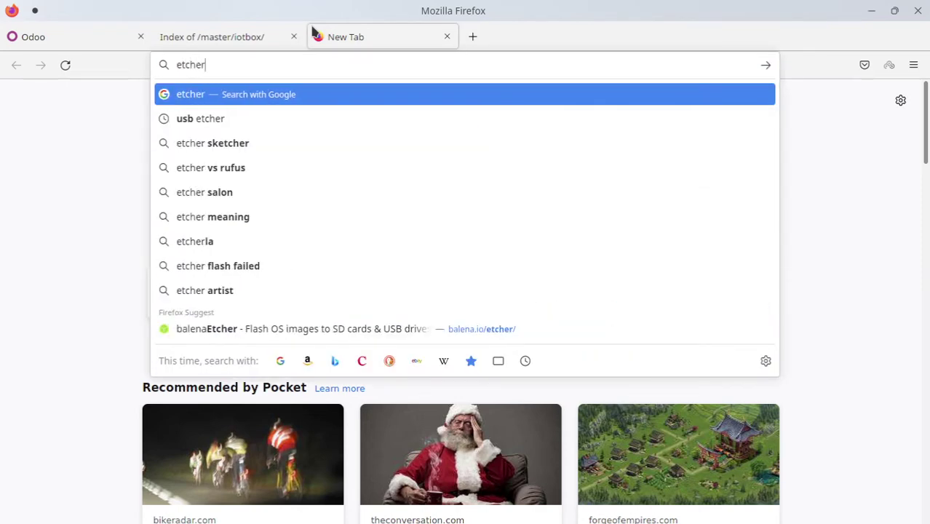
{"action": "key", "text": "Return"}
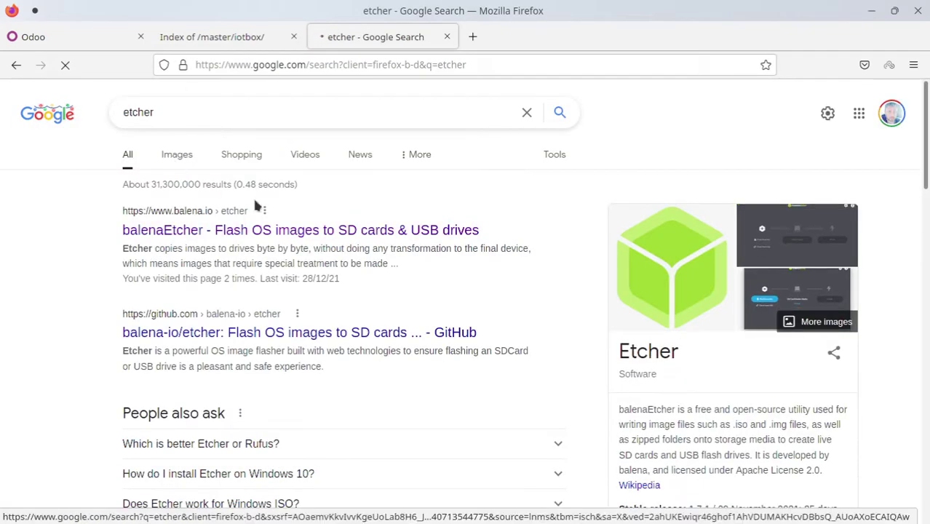
{"action": "left_click", "coordinate": [275, 238]}
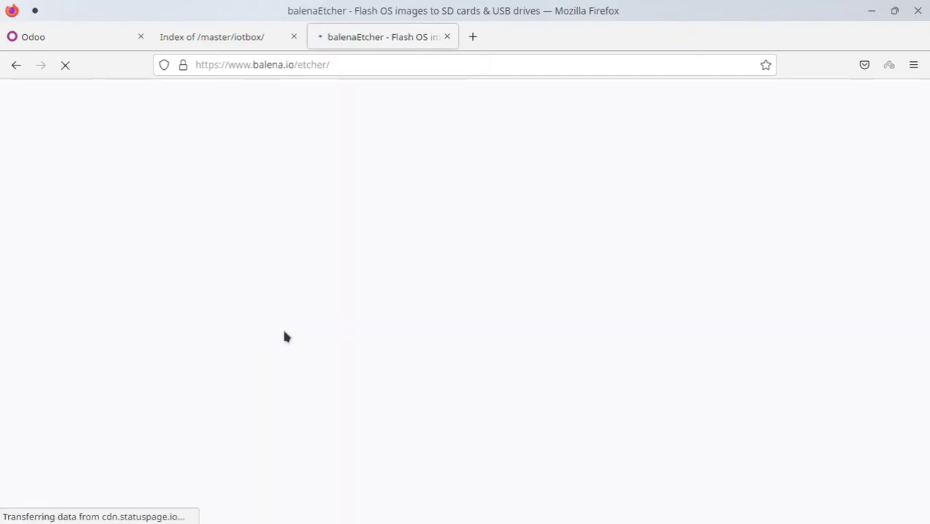
{"action": "scroll", "coordinate": [462, 276], "scroll_direction": "down", "scroll_amount": 3}
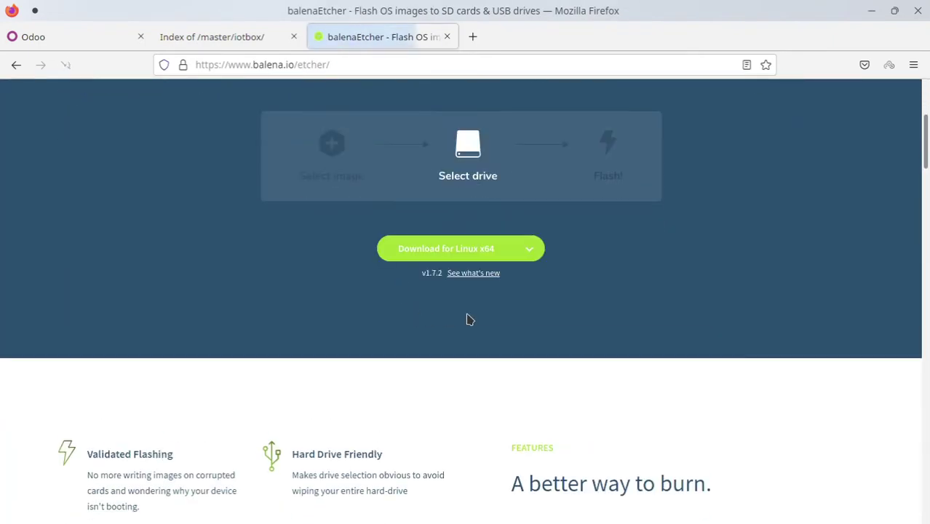
{"action": "scroll", "coordinate": [604, 257], "scroll_direction": "up", "scroll_amount": 2}
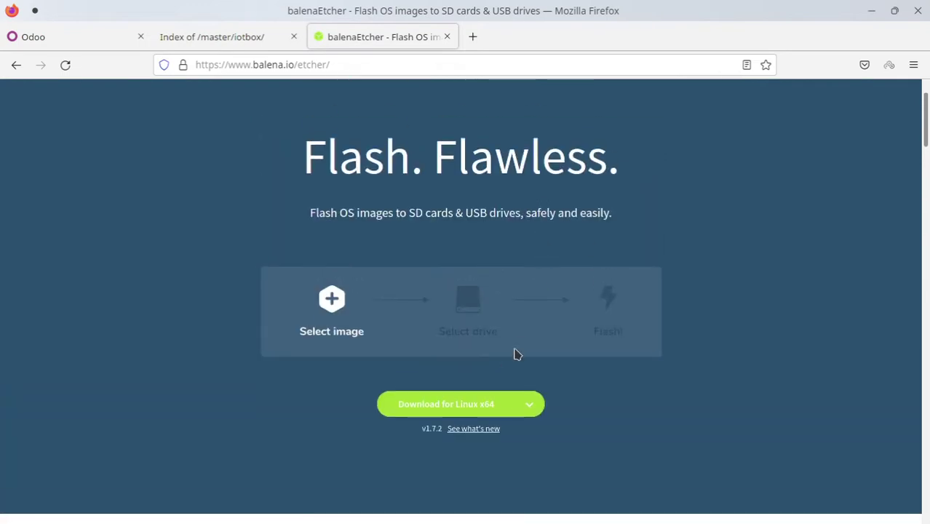
{"action": "left_click", "coordinate": [530, 405]}
{"action": "scroll", "coordinate": [357, 318], "scroll_direction": "down", "scroll_amount": 1}
{"action": "scroll", "coordinate": [408, 315], "scroll_direction": "down", "scroll_amount": 2}
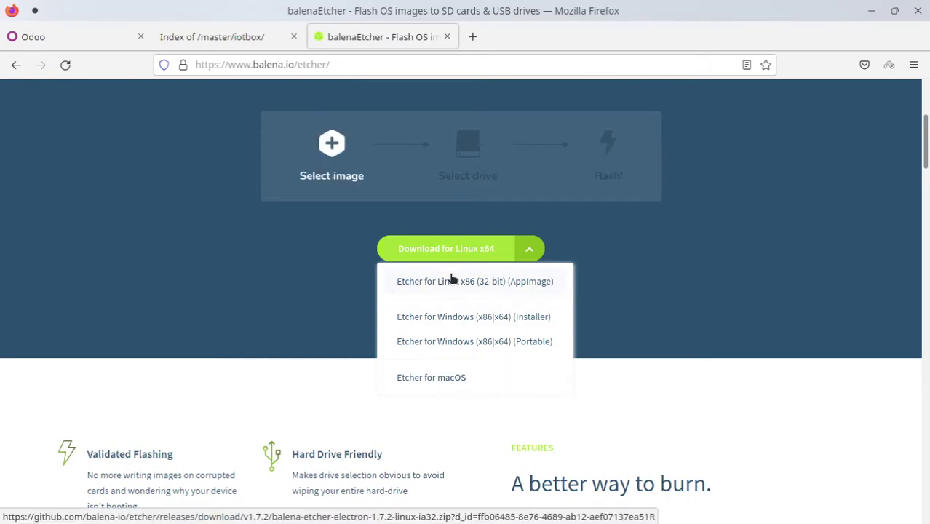
{"action": "left_click", "coordinate": [215, 242]}
{"action": "scroll", "coordinate": [216, 241], "scroll_direction": "up", "scroll_amount": 4}
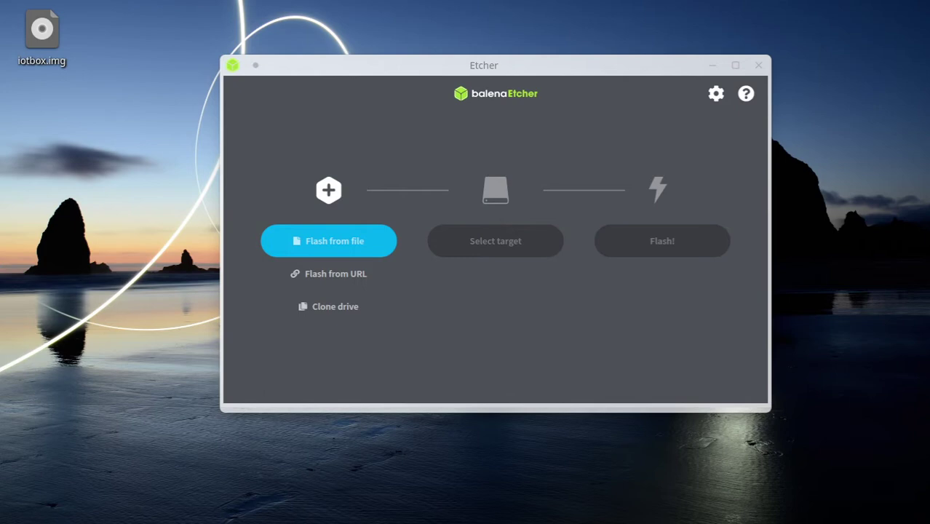
Move the KDE Partition Manager window to the top and maximize it
{"action": "left_click_drag", "start_coordinate": [97, 246], "coordinate": [450, 53]}
{"action": "left_click", "coordinate": [51, 87]}
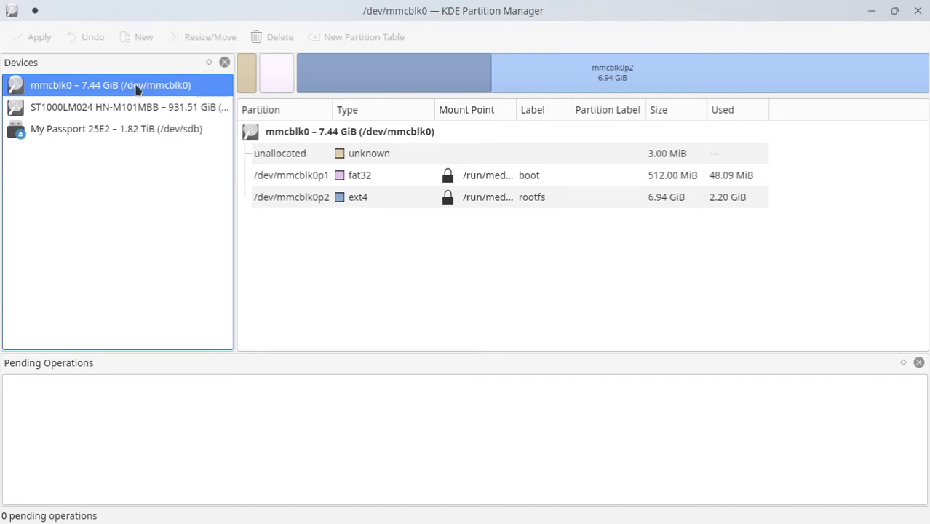
Unmount the card's mmcblk0p1 boot and rootfs partitions
{"action": "left_click", "coordinate": [440, 208]}
{"action": "left_click", "coordinate": [542, 177]}
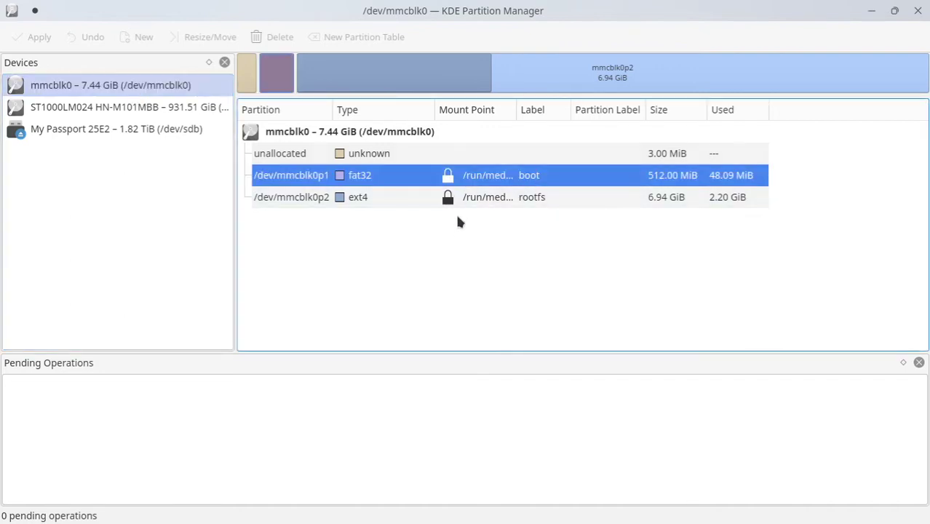
{"action": "right_click", "coordinate": [490, 187]}
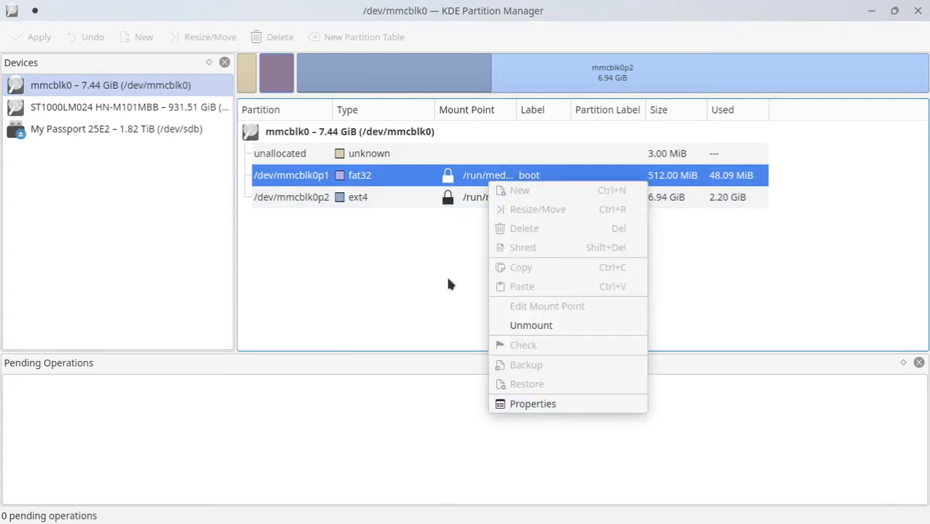
{"action": "left_click", "coordinate": [414, 261]}
{"action": "right_click", "coordinate": [461, 175]}
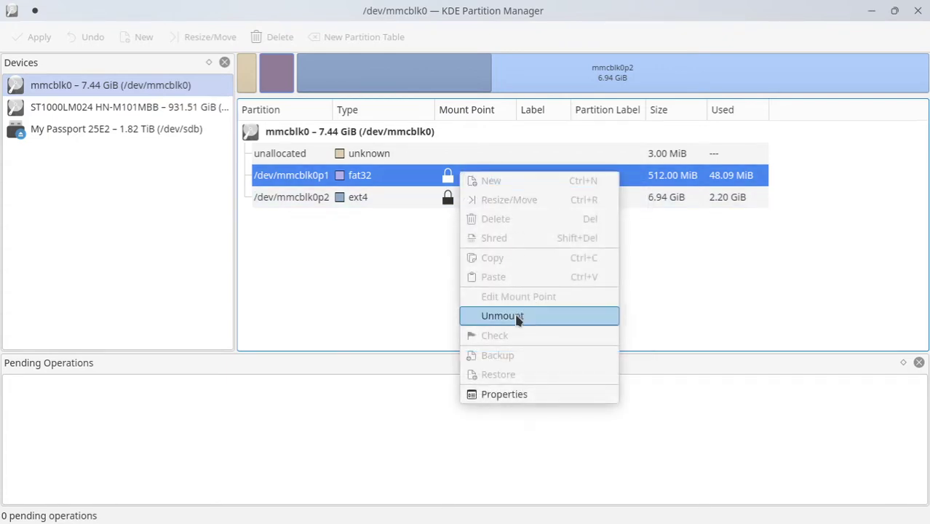
{"action": "left_click", "coordinate": [514, 317]}
{"action": "right_click", "coordinate": [459, 200]}
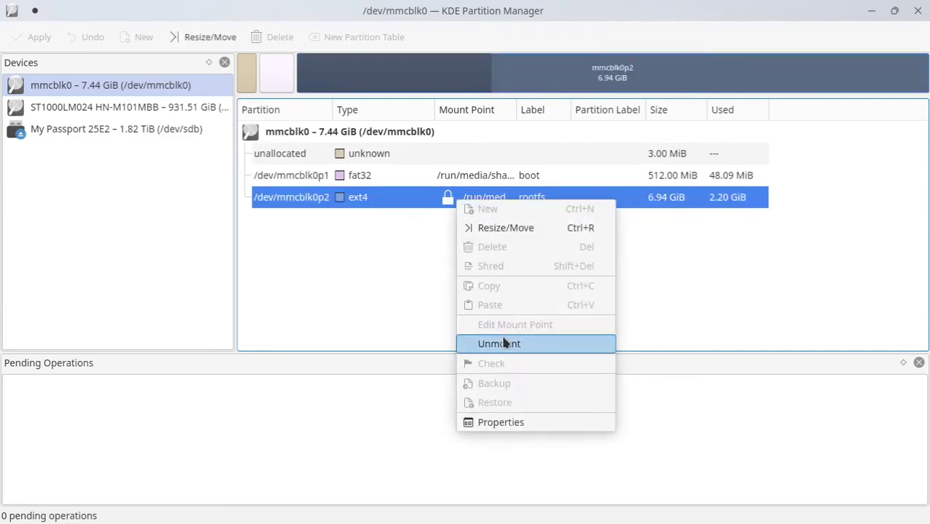
{"action": "left_click", "coordinate": [502, 344]}
Queue the boot partition for deletion and bring up the unallocated space's context menu
{"action": "left_click", "coordinate": [412, 177]}
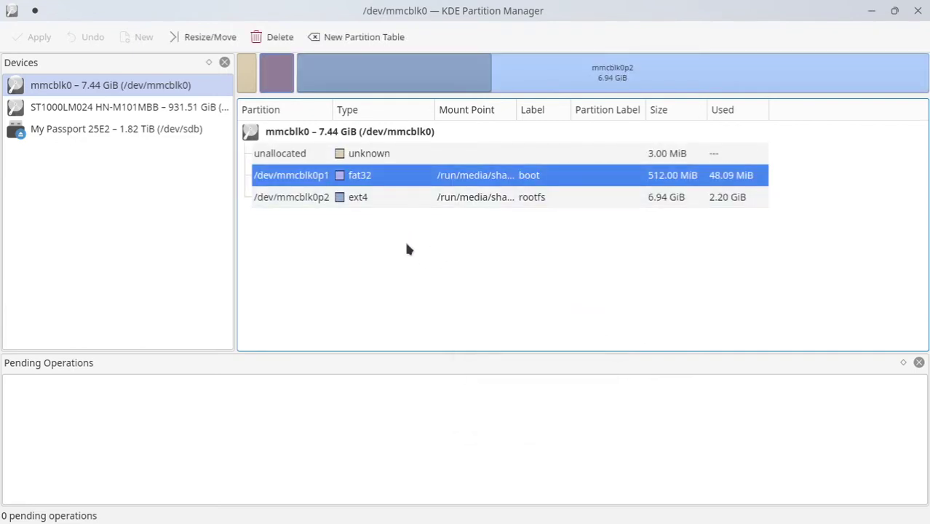
{"action": "key", "text": "Delete"}
{"action": "key", "text": "Delete"}
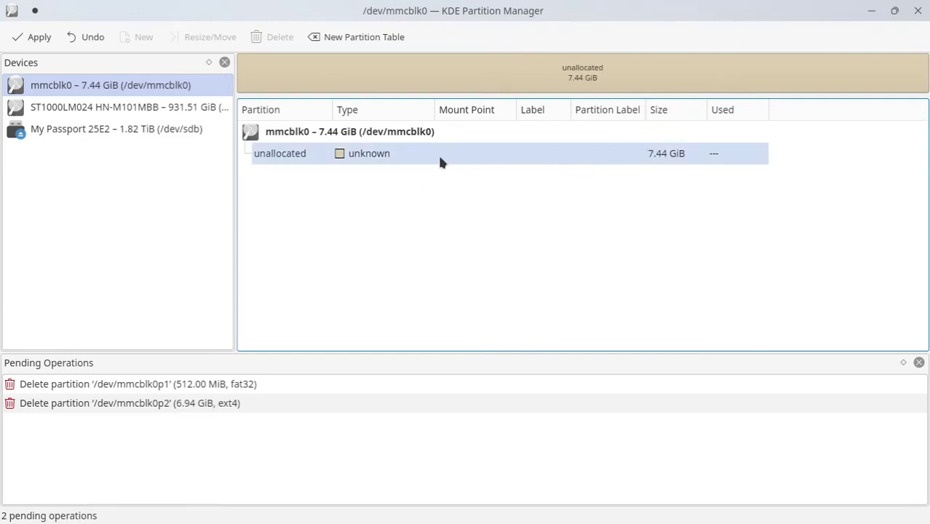
{"action": "right_click", "coordinate": [439, 162]}
{"action": "left_click", "coordinate": [355, 182]}
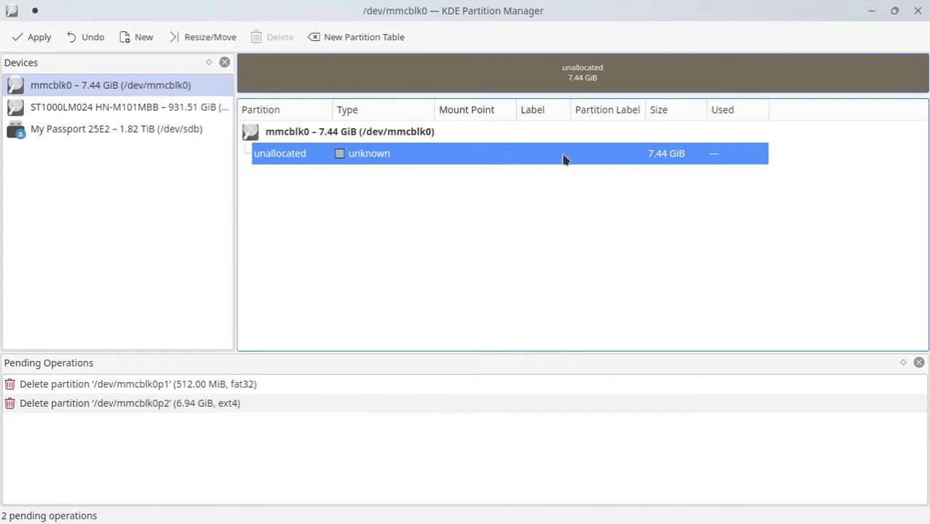
{"action": "right_click", "coordinate": [399, 161]}
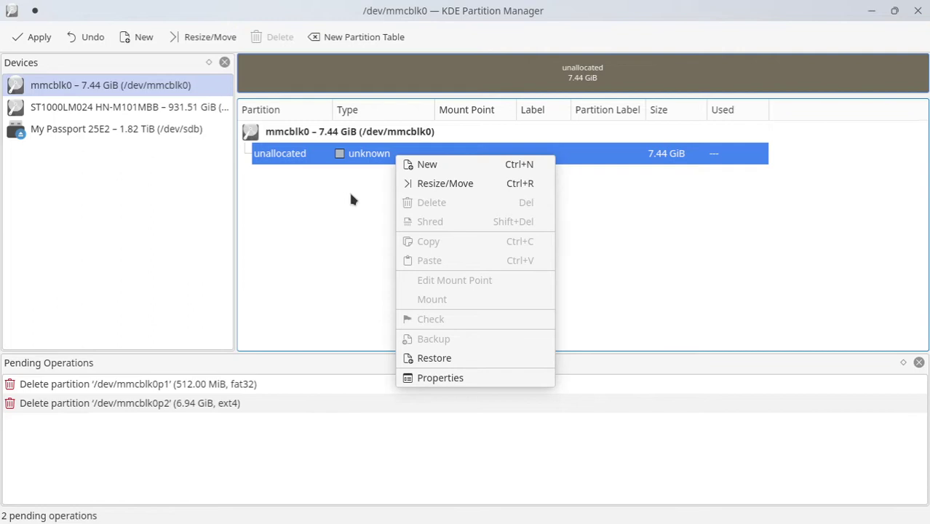
Create a new fat32 partition labelled SDCARD in the free space
{"action": "left_click", "coordinate": [484, 164]}
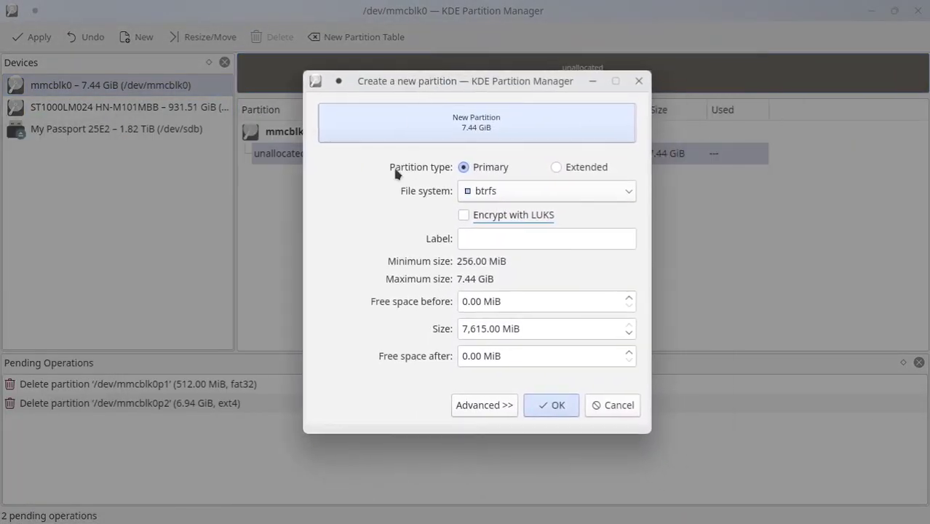
{"action": "left_click", "coordinate": [550, 195]}
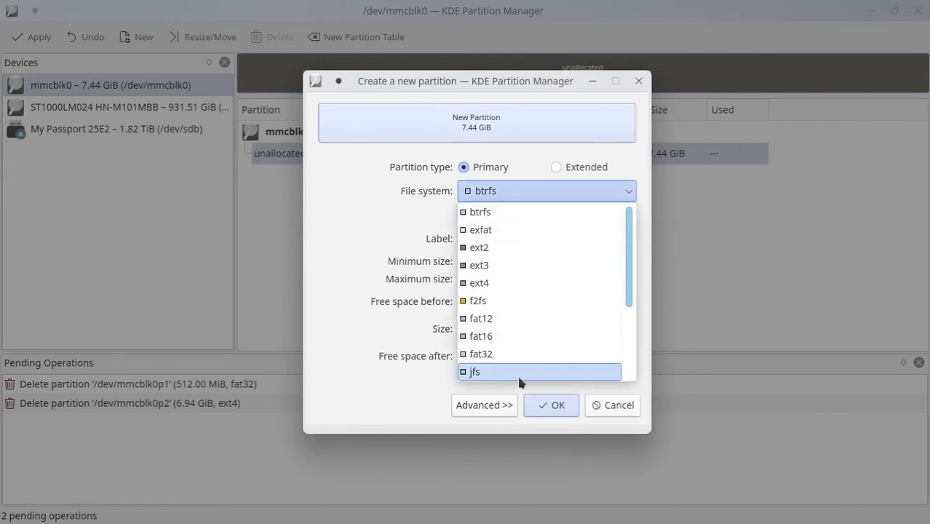
{"action": "left_click", "coordinate": [486, 355]}
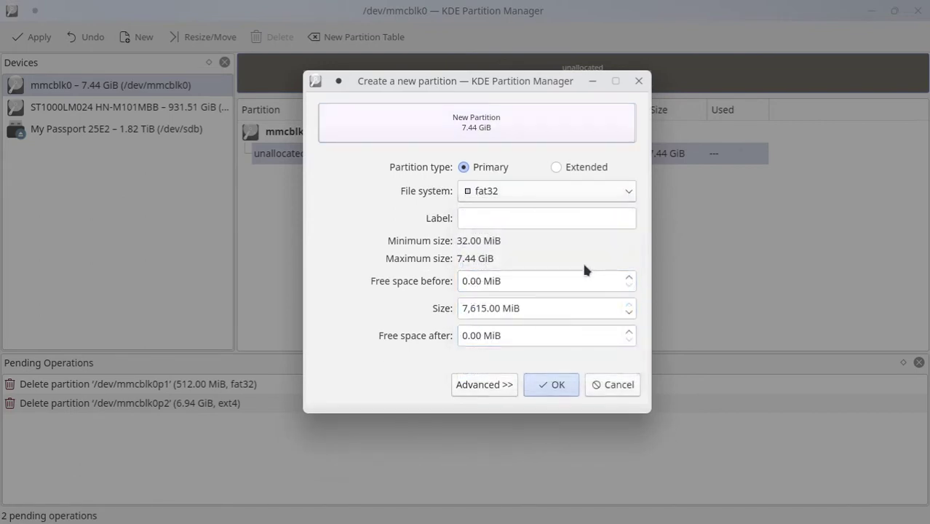
{"action": "left_click", "coordinate": [493, 221]}
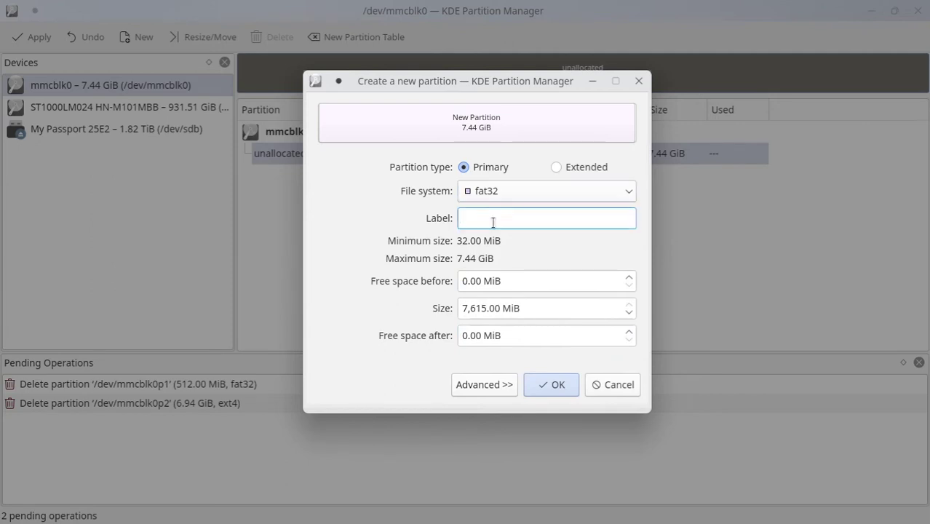
{"action": "type", "text": "SDCARD"}
{"action": "left_click", "coordinate": [542, 388]}
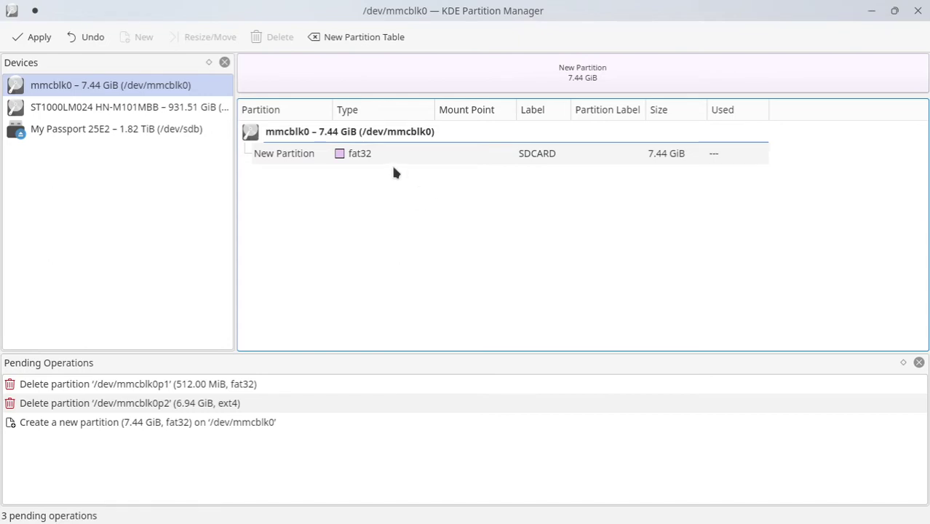
Apply the pending partition operations, dismiss the report, and quit Partition Manager
{"action": "left_click", "coordinate": [35, 38]}
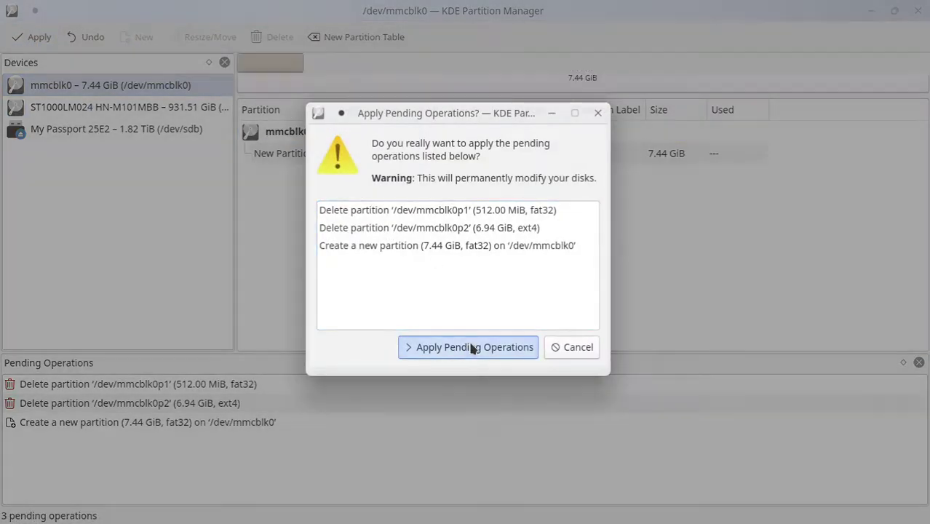
{"action": "left_click", "coordinate": [473, 348]}
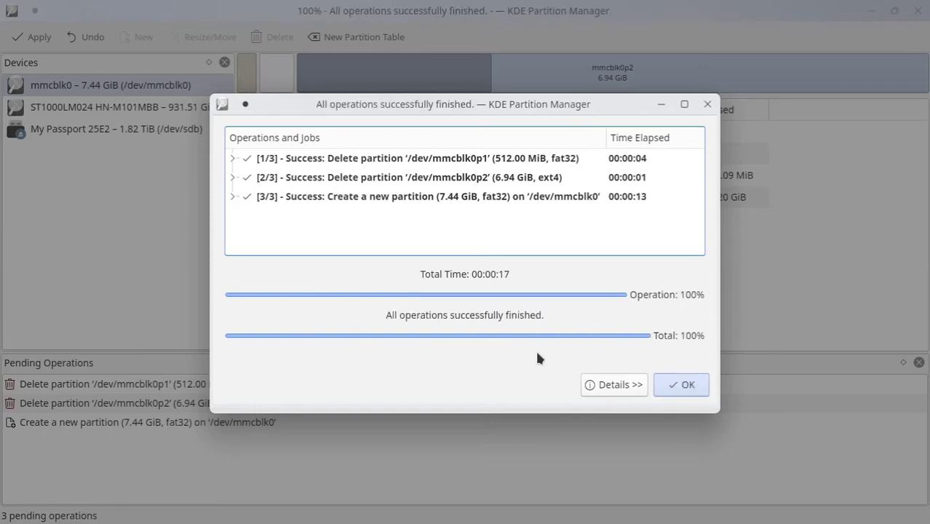
{"action": "left_click", "coordinate": [683, 384]}
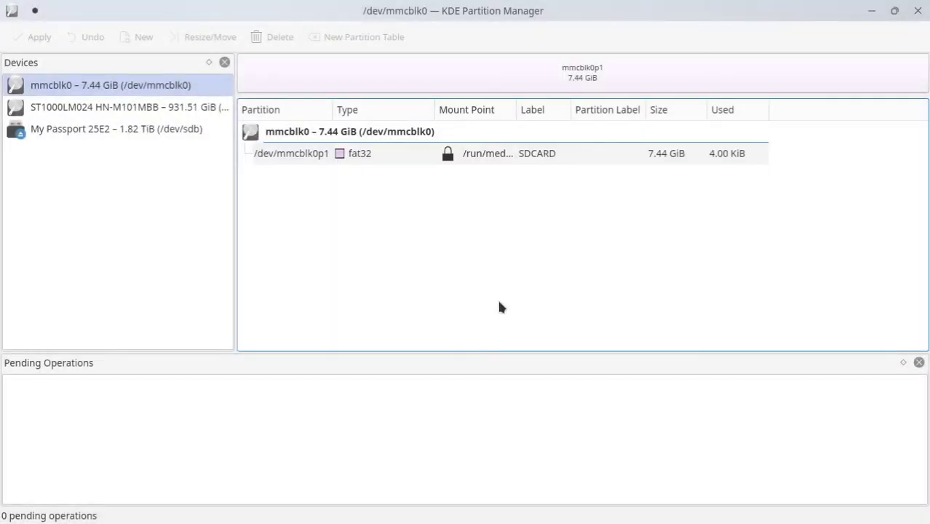
{"action": "left_click", "coordinate": [518, 157]}
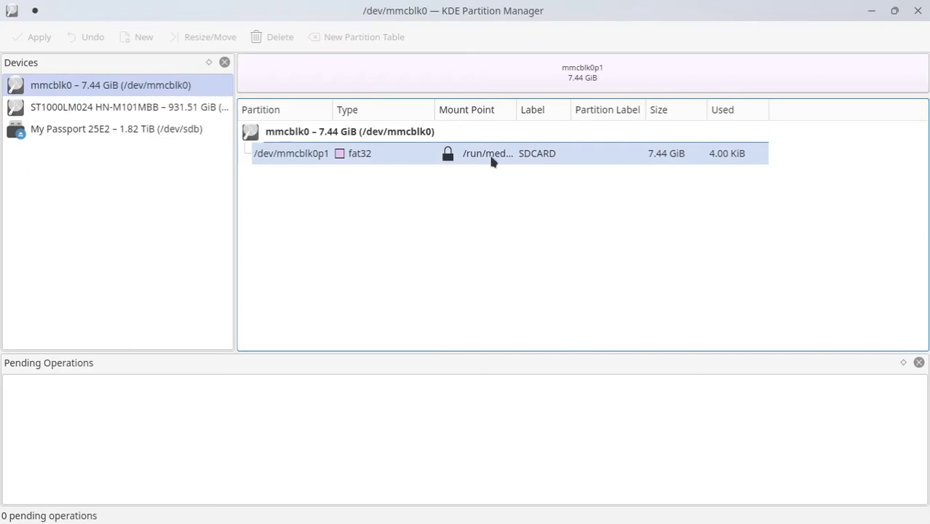
{"action": "left_click", "coordinate": [919, 11]}
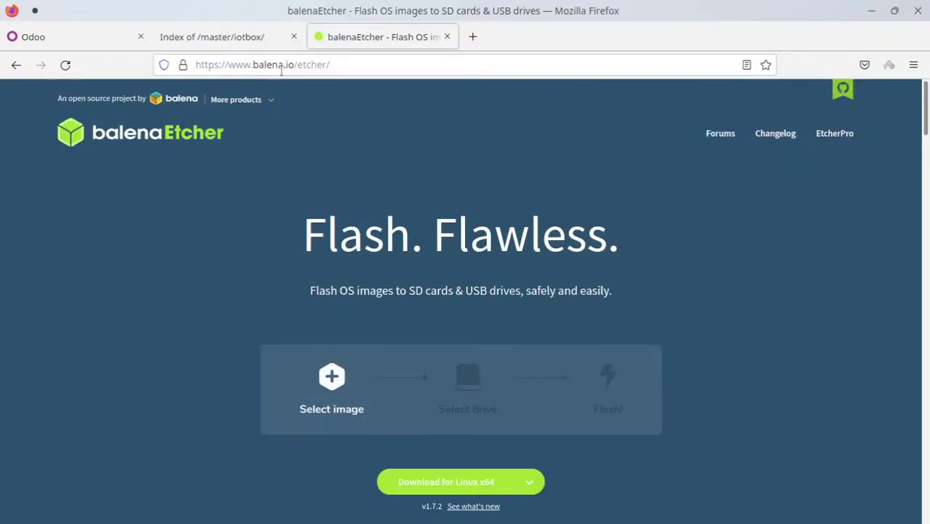
Return to the Odoo iotbox index tab, then minimize Firefox
{"action": "left_click", "coordinate": [203, 38]}
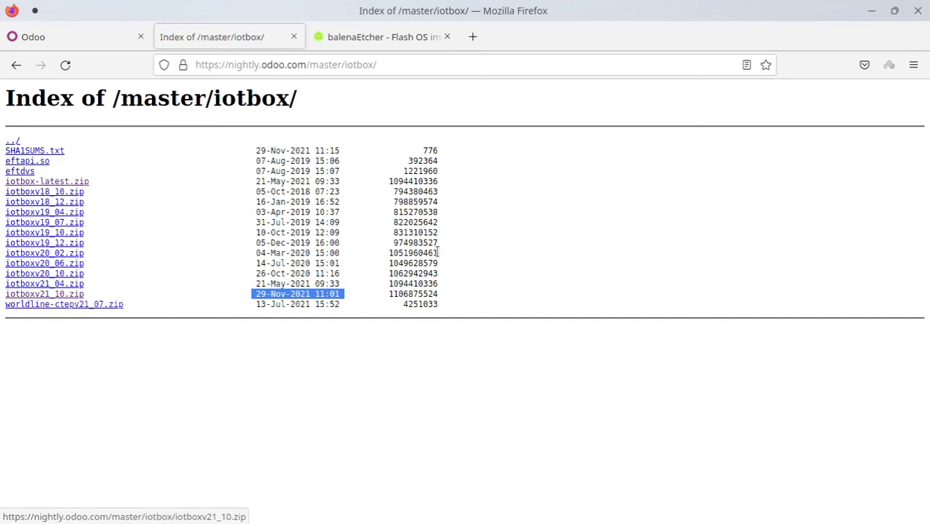
{"action": "left_click", "coordinate": [873, 11]}
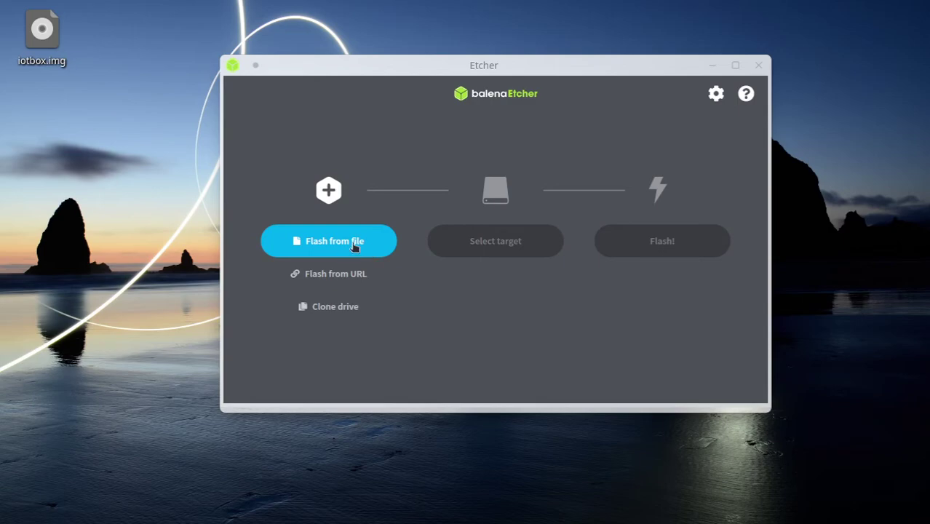
Pick Desktop/iotbox.img as the image and the SDCARD as the target drive
{"action": "left_click", "coordinate": [354, 247]}
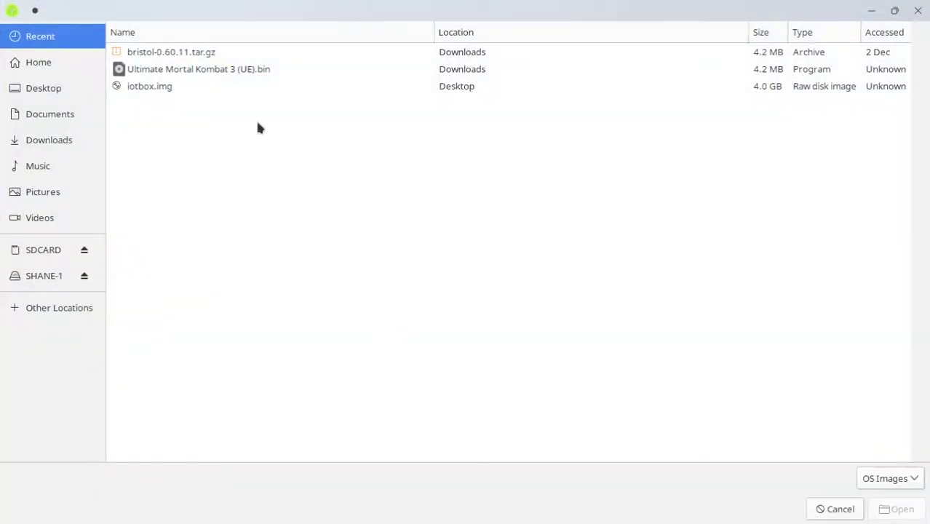
{"action": "left_click", "coordinate": [35, 88]}
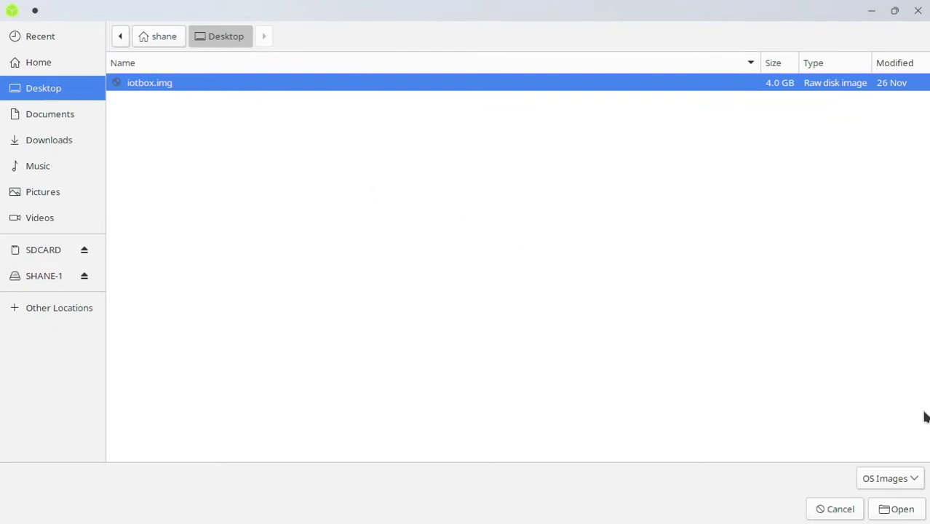
{"action": "left_click", "coordinate": [907, 509]}
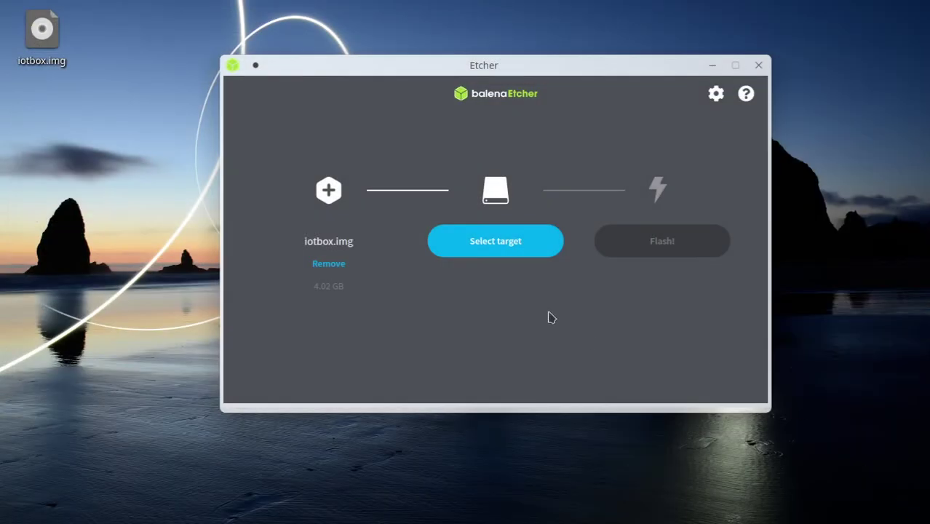
{"action": "left_click", "coordinate": [499, 243]}
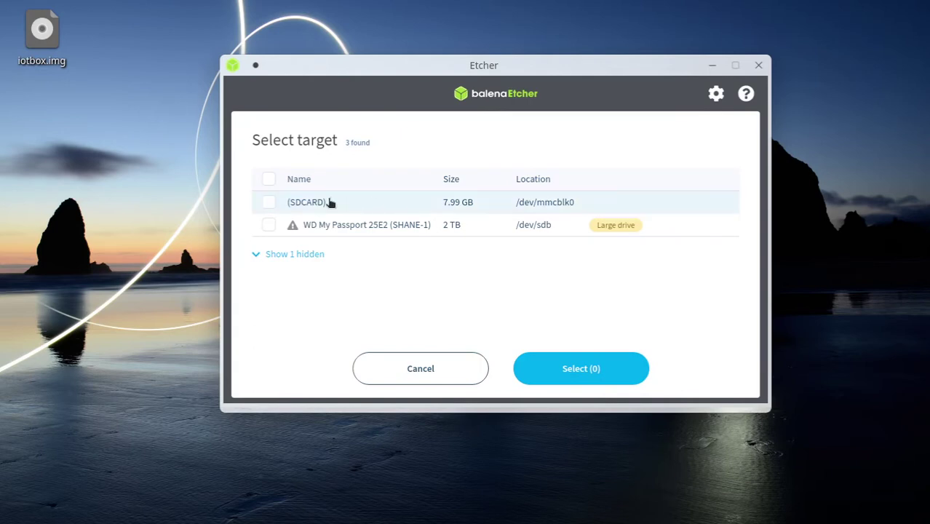
{"action": "left_click", "coordinate": [270, 203]}
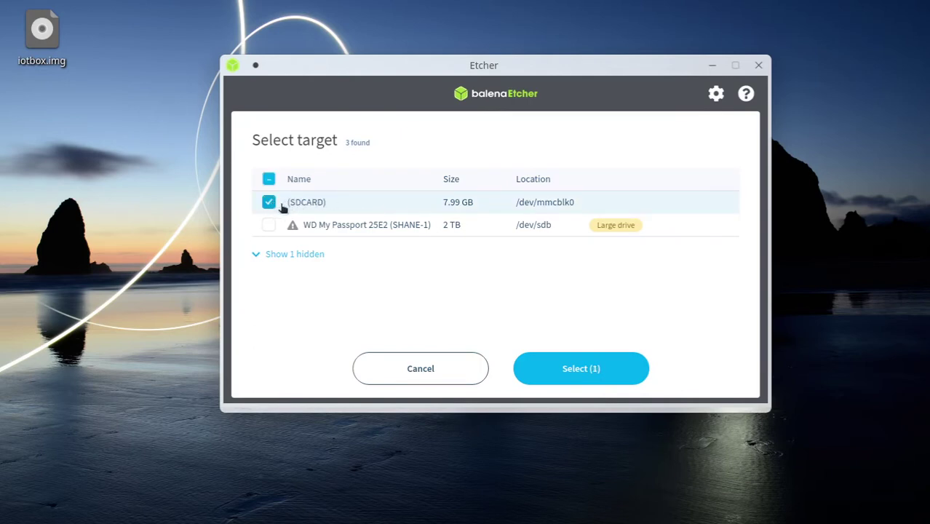
{"action": "left_click", "coordinate": [281, 255]}
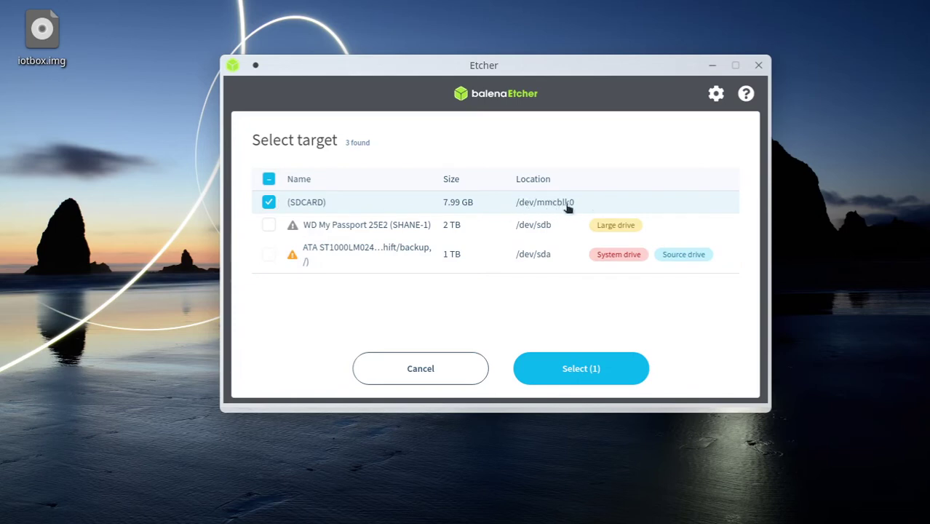
{"action": "left_click", "coordinate": [596, 372]}
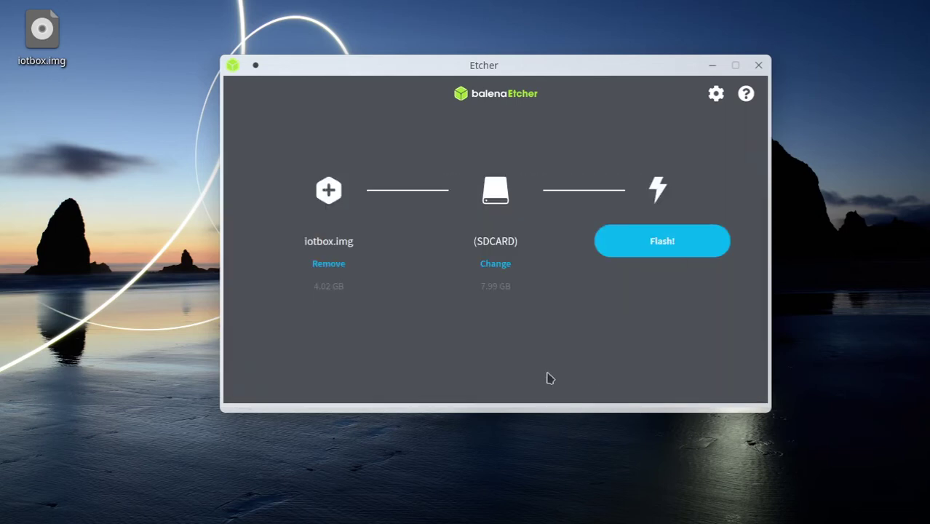
Start flashing and authenticate with the super user password, then move Etcher aside
{"action": "left_click", "coordinate": [665, 253]}
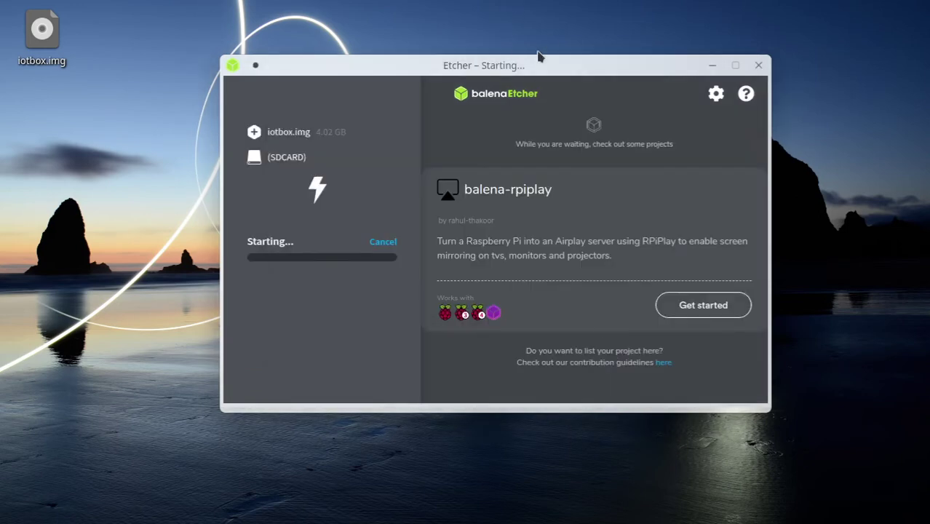
{"action": "left_click_drag", "start_coordinate": [543, 65], "coordinate": [508, 150]}
{"action": "left_click", "coordinate": [501, 123]}
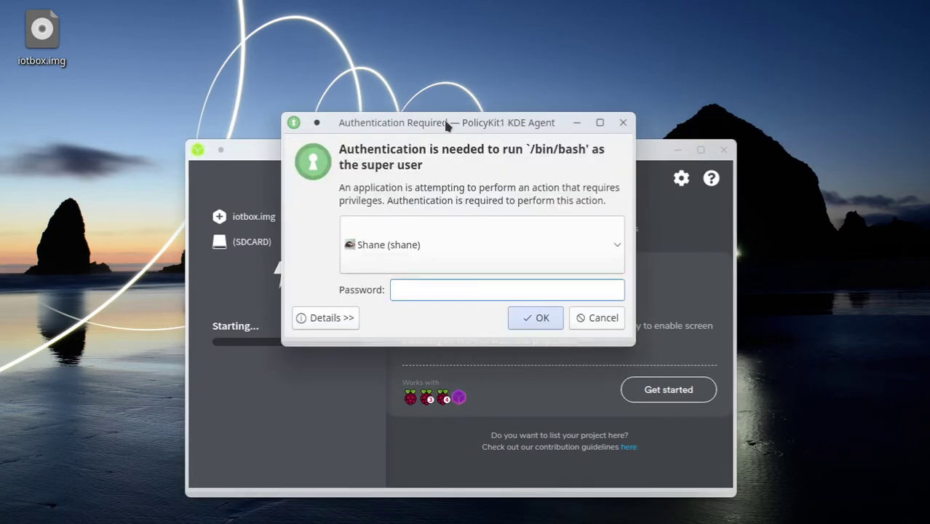
{"action": "type", "text": "a"}
{"action": "left_click", "coordinate": [522, 316]}
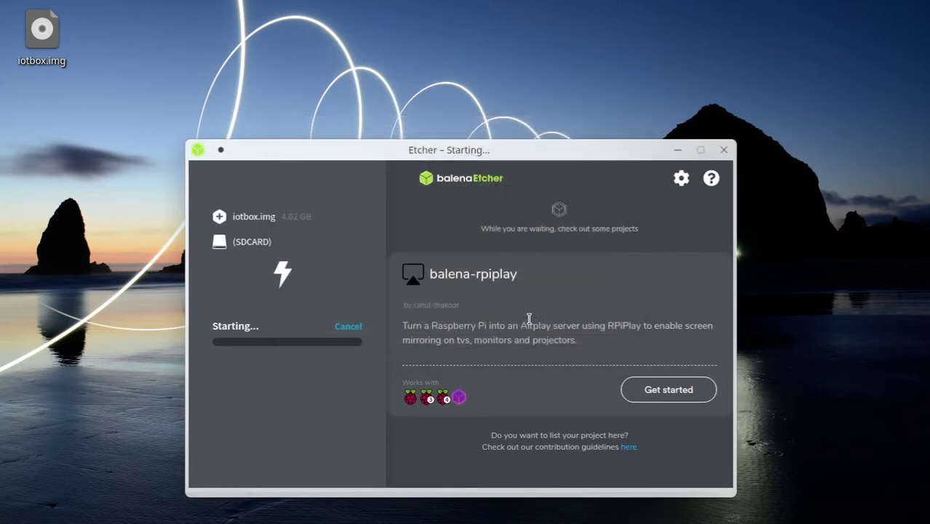
{"action": "left_click_drag", "start_coordinate": [469, 150], "coordinate": [518, 87]}
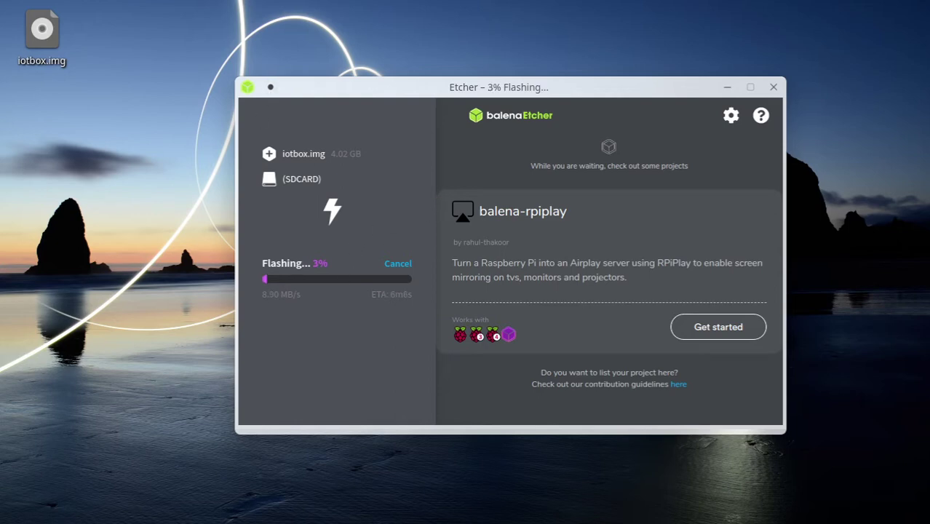
On the Odoo database setup page, enter the database name IOTBoX_TEST
{"action": "key", "text": "alt+Tab"}
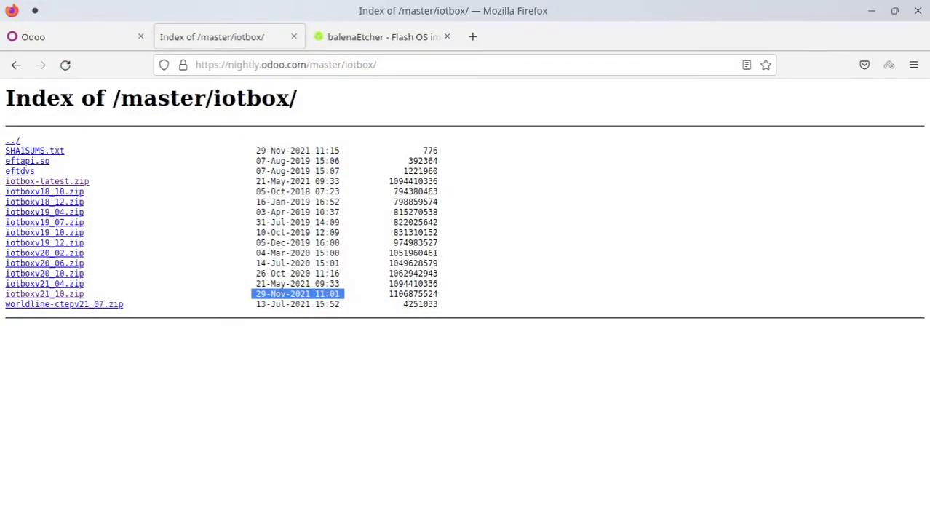
{"action": "left_click", "coordinate": [64, 36]}
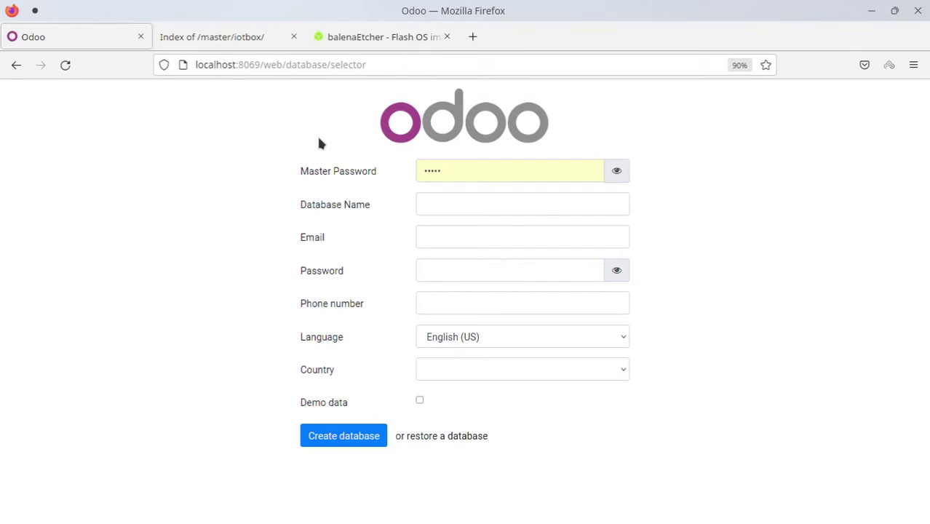
{"action": "left_click", "coordinate": [496, 204]}
{"action": "type", "text": "IOTBAX-TEST"}
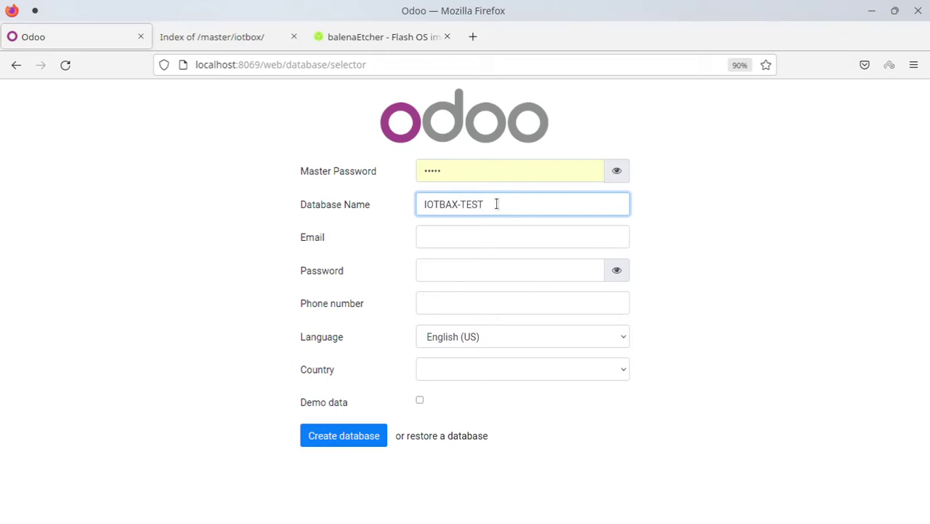
{"action": "left_click", "coordinate": [451, 205]}
{"action": "key", "text": "BackSpace"}
{"action": "type", "text": "o"}
{"action": "key", "text": "BackSpace"}
{"action": "type", "text": "_"}
Fill in the login email, account password and phone number
{"action": "left_click", "coordinate": [481, 239]}
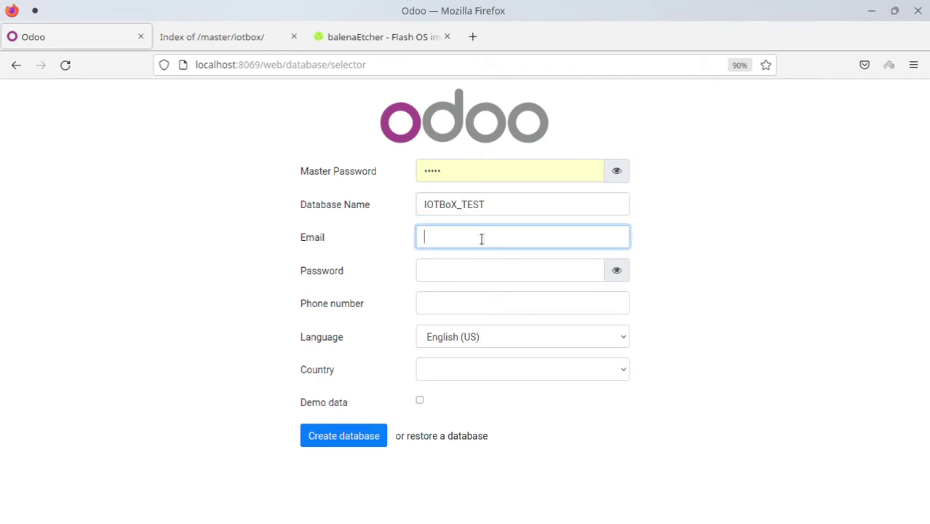
{"action": "type", "text": "shane"}
{"action": "key", "text": "Tab"}
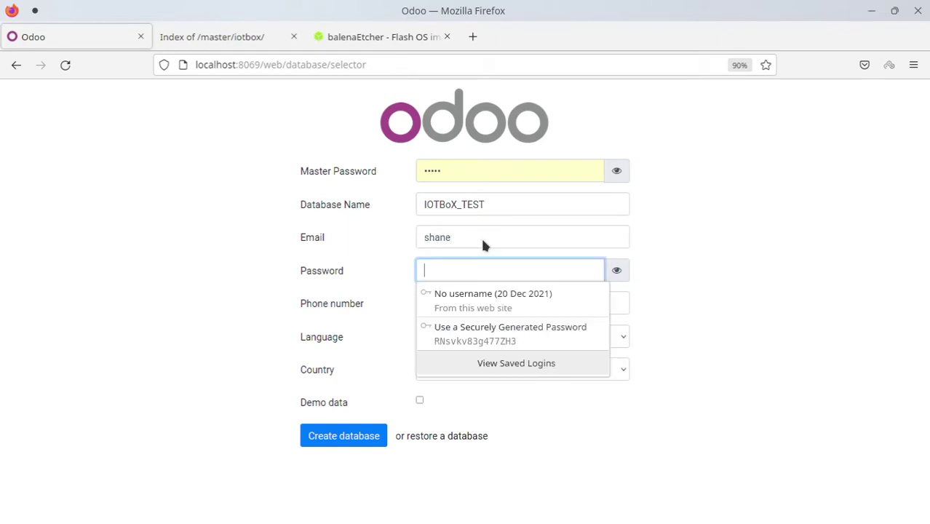
{"action": "type", "text": "*********"}
{"action": "key", "text": "Tab"}
{"action": "type", "text": "0123456789"}
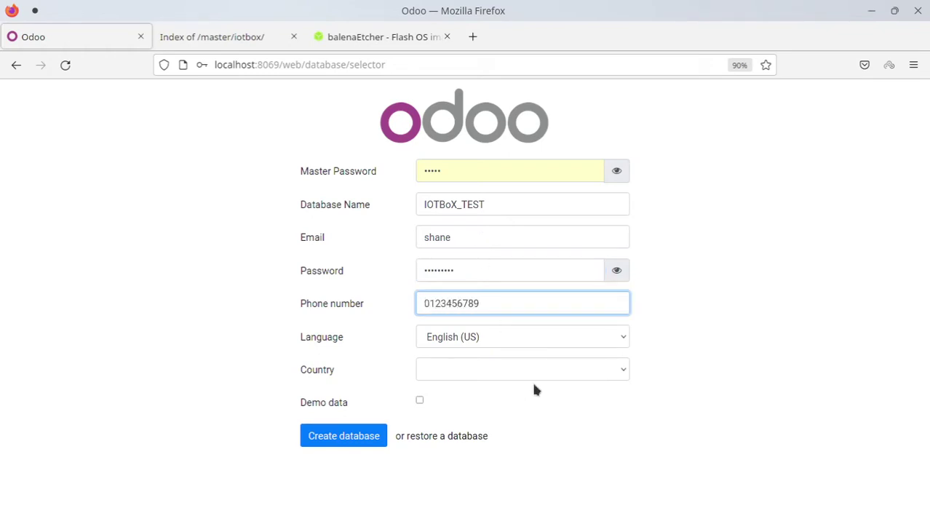
Choose English (UK) and United Kingdom, then create the database
{"action": "left_click", "coordinate": [531, 342]}
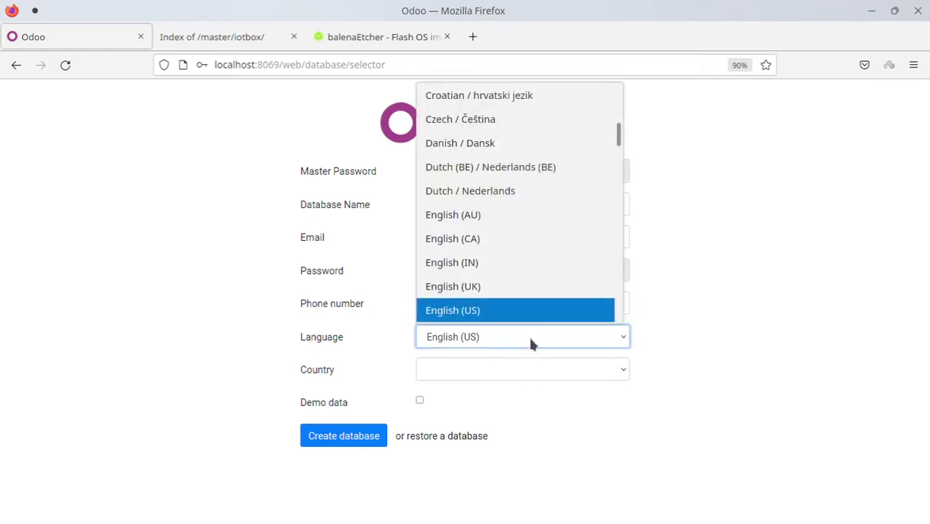
{"action": "left_click", "coordinate": [519, 289]}
{"action": "left_click", "coordinate": [514, 370]}
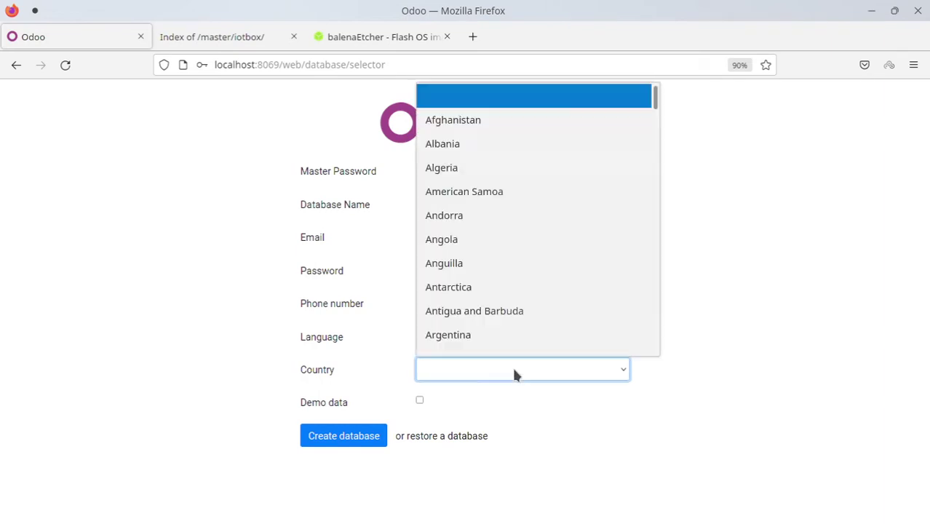
{"action": "key", "text": "u"}
{"action": "key", "text": "u"}
{"action": "key", "text": "u"}
{"action": "key", "text": "u"}
{"action": "key", "text": "u"}
{"action": "key", "text": "u"}
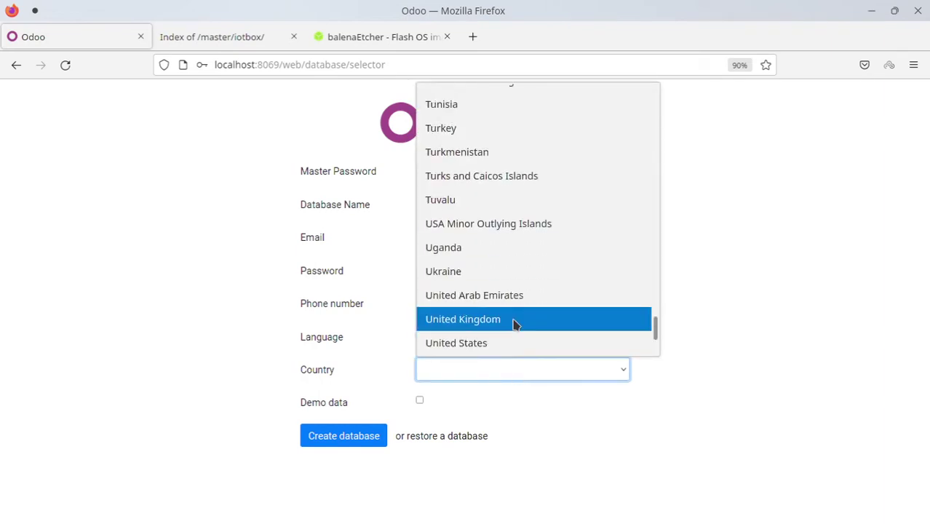
{"action": "left_click", "coordinate": [515, 321]}
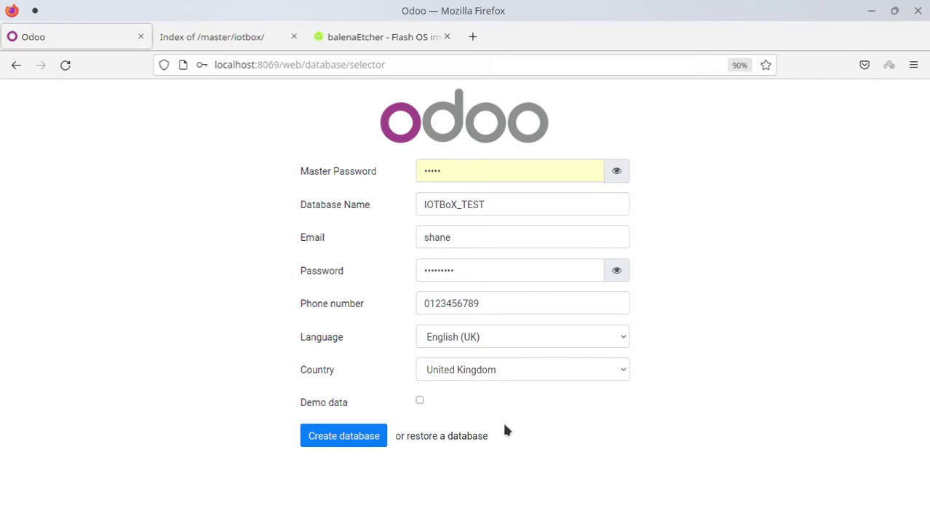
{"action": "left_click", "coordinate": [349, 439]}
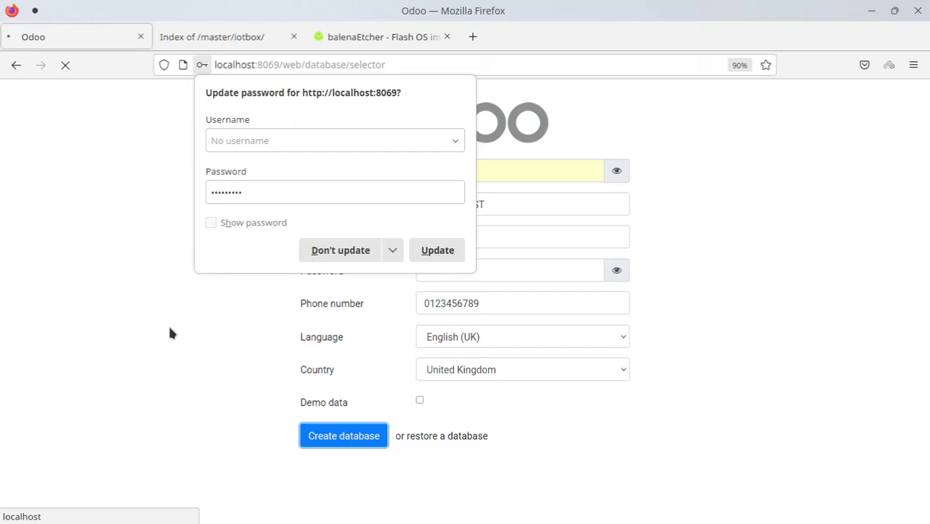
Decline saving the password in Firefox and make the browser fill the screen on the Apps page
{"action": "left_click", "coordinate": [329, 252]}
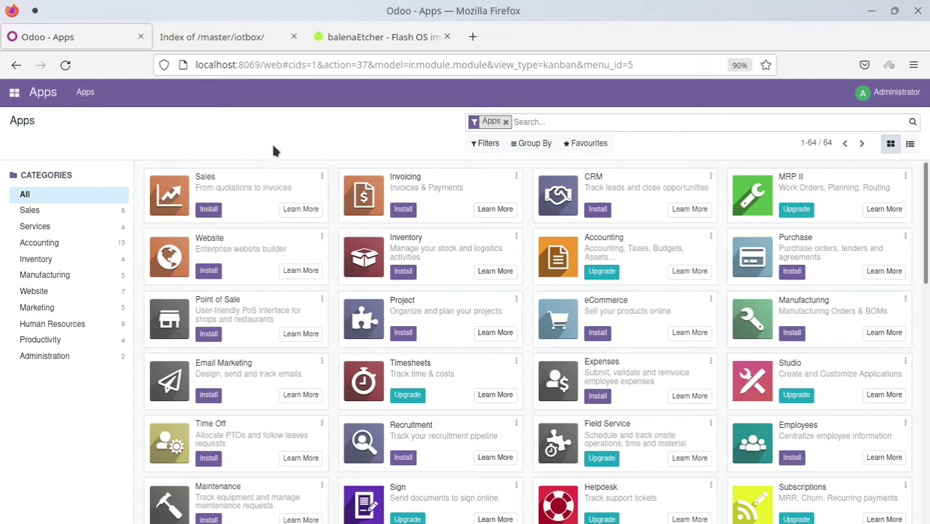
{"action": "key", "text": "F11"}
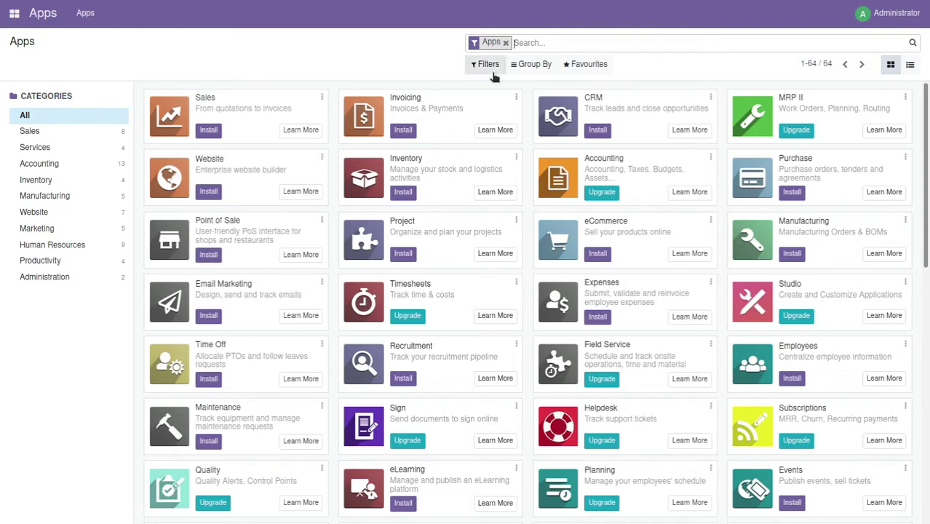
Filter the Apps list by POS and install the Point of Sale app
{"action": "type", "text": "POS"}
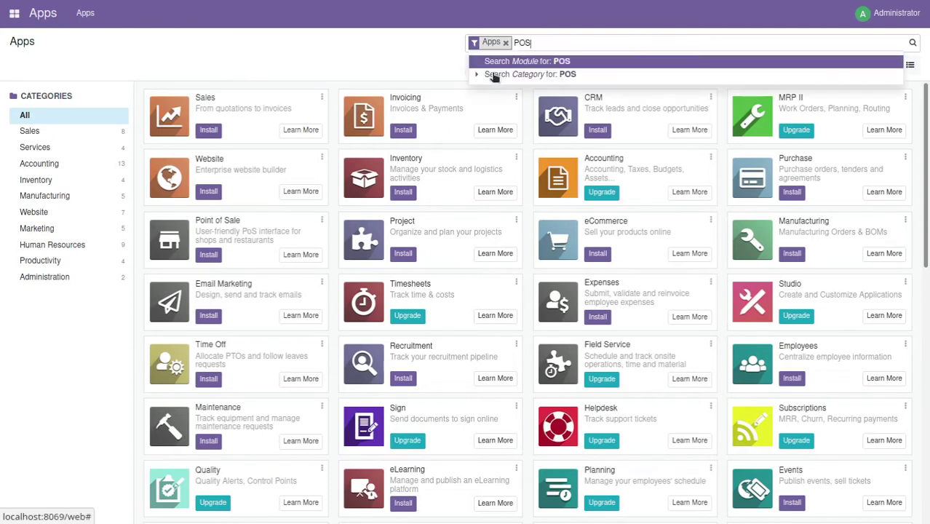
{"action": "key", "text": "Return"}
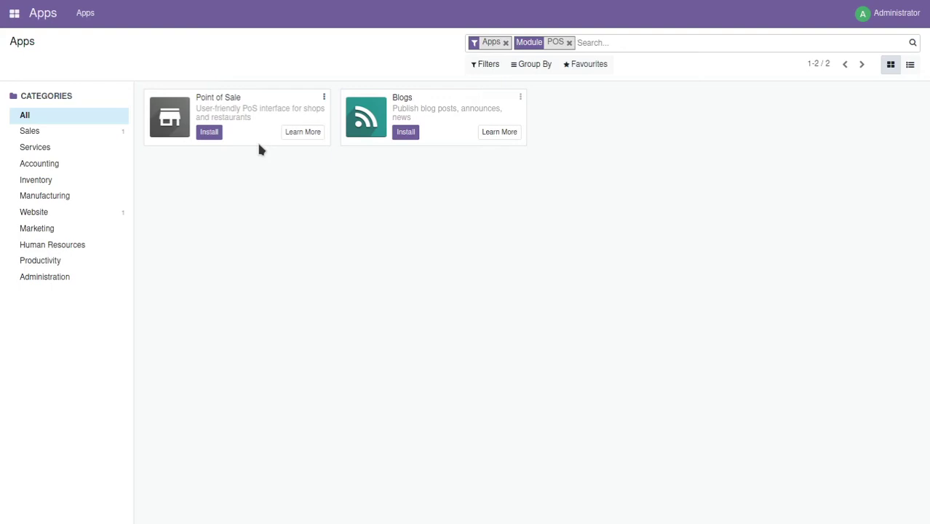
{"action": "left_click", "coordinate": [218, 135]}
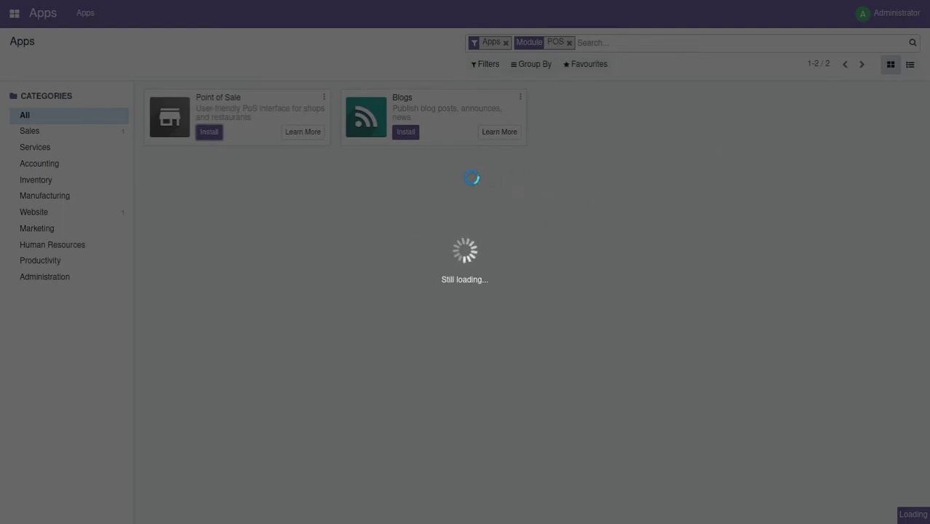
Toggle full screen, shrink and move the Firefox window, then maximise it again
{"action": "key", "text": "F11"}
{"action": "key", "text": "F11"}
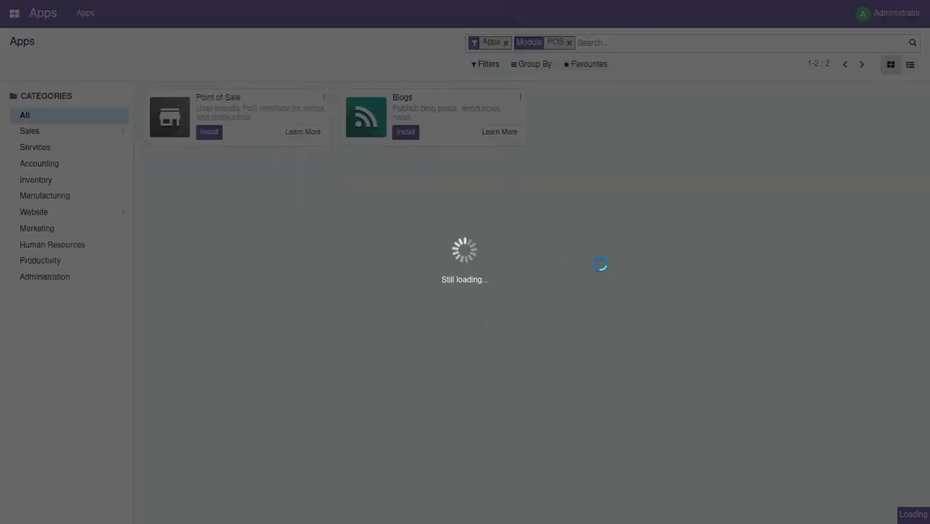
{"action": "key", "text": "F11"}
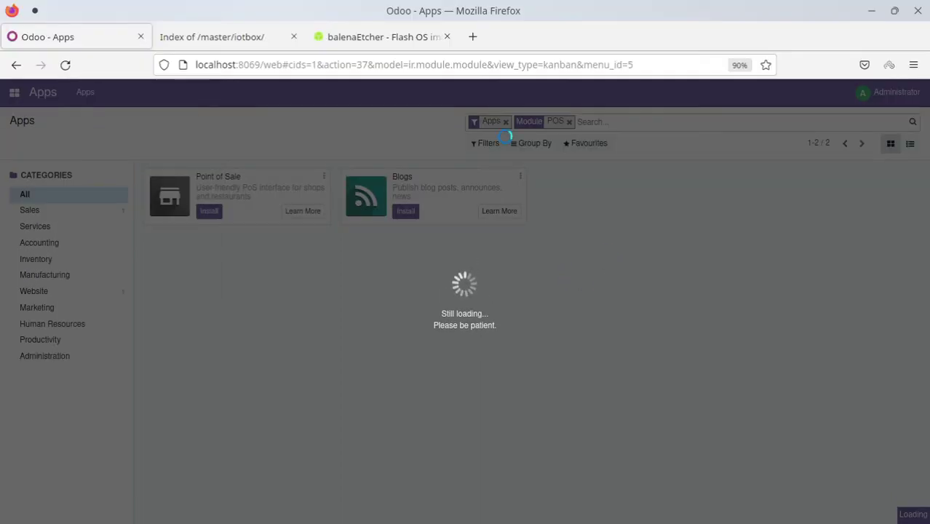
{"action": "left_click_drag", "start_coordinate": [791, 10], "coordinate": [617, 364]}
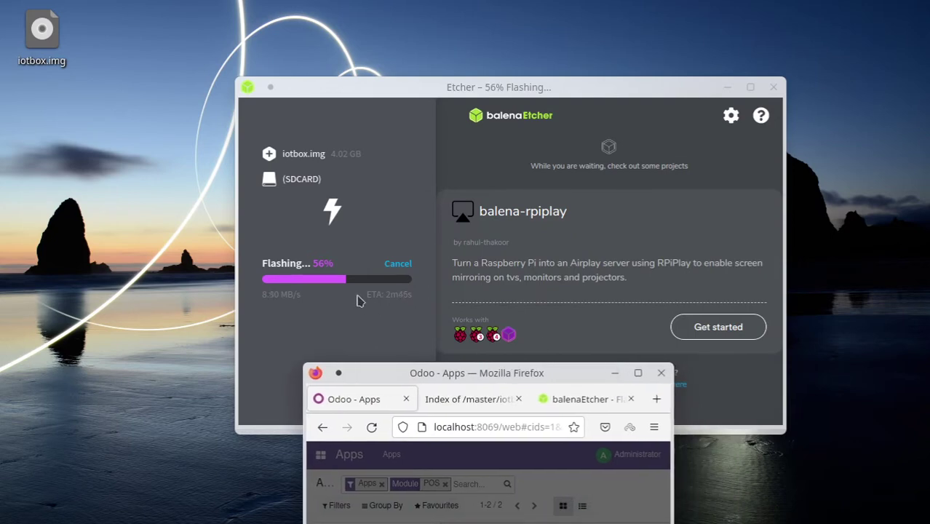
{"action": "left_click_drag", "start_coordinate": [510, 381], "coordinate": [524, 231]}
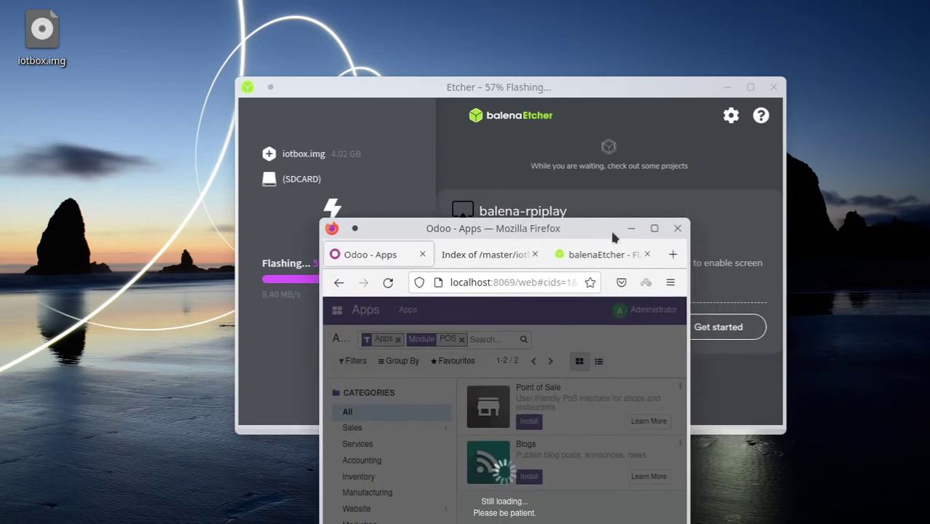
{"action": "left_click", "coordinate": [655, 229]}
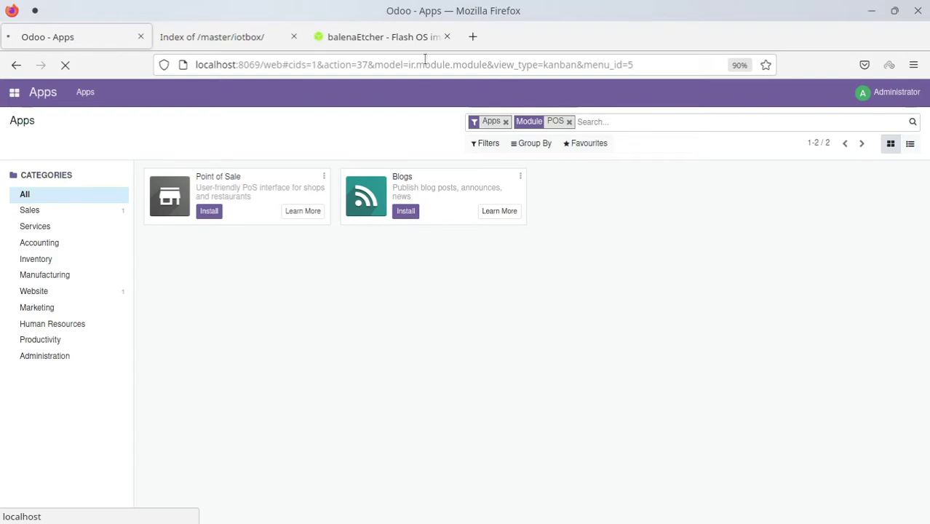
Restore, re-maximise and resize the Firefox window
{"action": "left_click_drag", "start_coordinate": [495, 20], "coordinate": [480, 37]}
{"action": "left_click", "coordinate": [620, 38]}
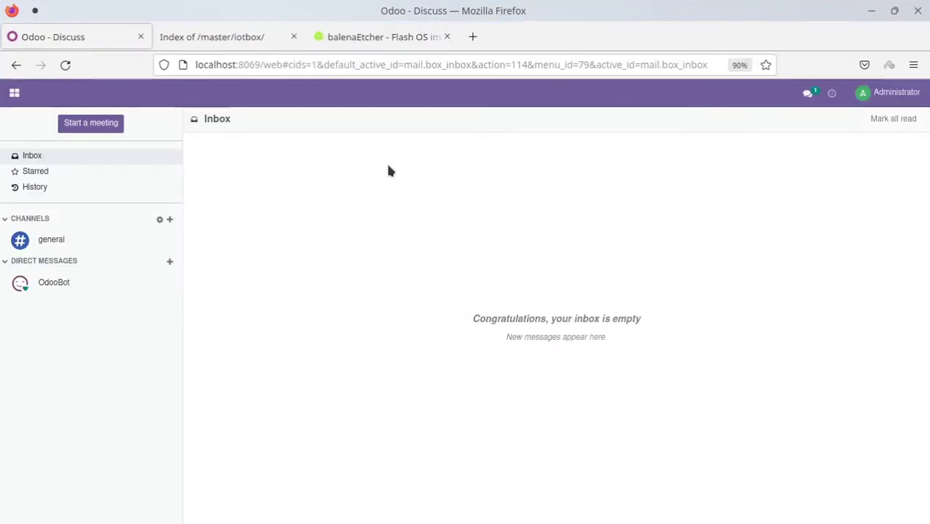
{"action": "left_click", "coordinate": [895, 12]}
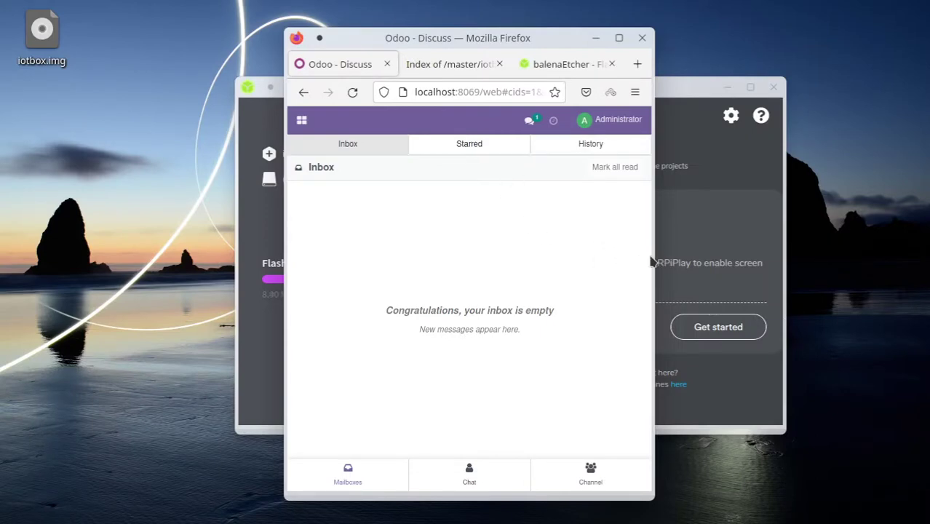
{"action": "left_click_drag", "start_coordinate": [653, 256], "coordinate": [622, 262]}
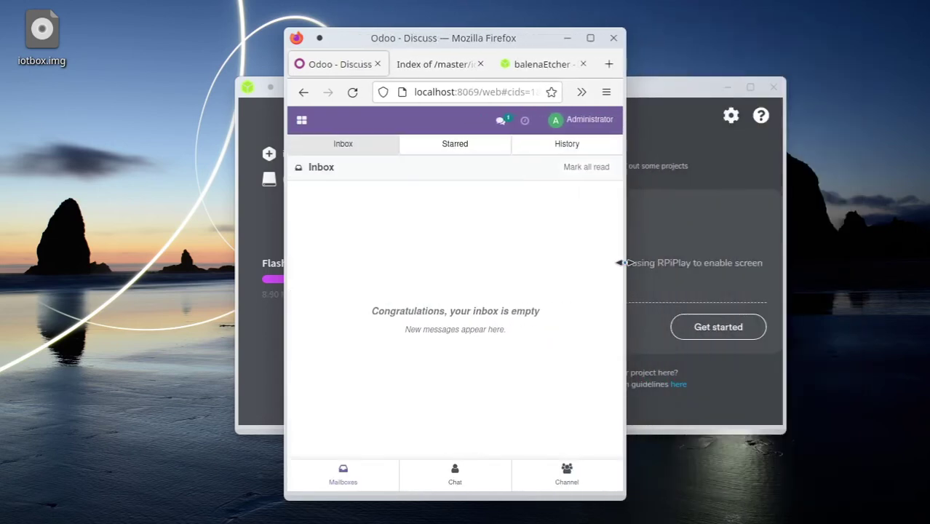
Browse the Chat, Channels and Inbox mailboxes, reload the out-of-date page, and maximise the browser
{"action": "left_click", "coordinate": [439, 482]}
{"action": "left_click", "coordinate": [566, 474]}
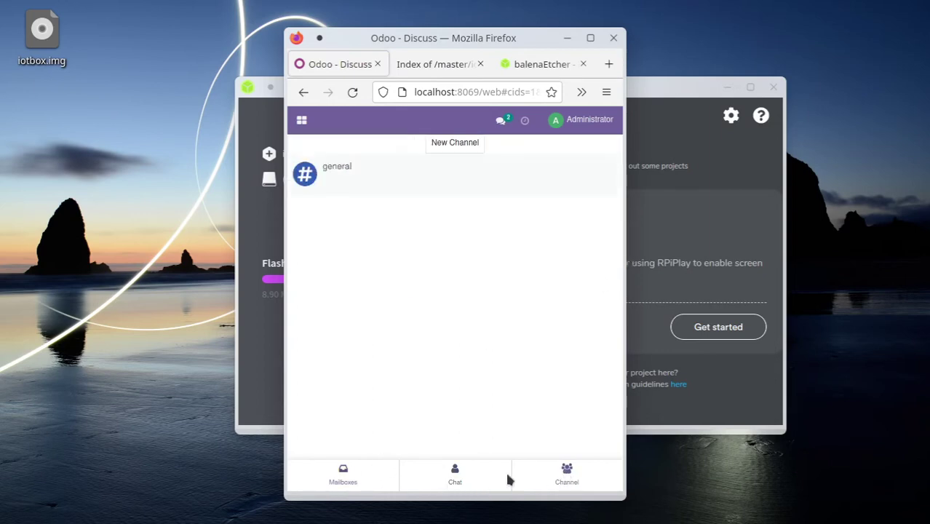
{"action": "left_click", "coordinate": [344, 472]}
{"action": "left_click", "coordinate": [455, 473]}
{"action": "left_click", "coordinate": [452, 182]}
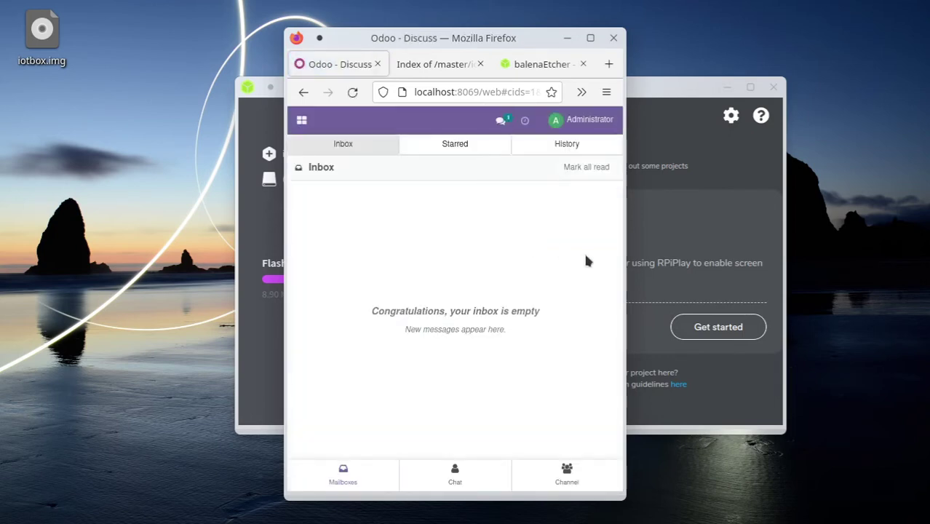
{"action": "left_click_drag", "start_coordinate": [625, 249], "coordinate": [839, 249]}
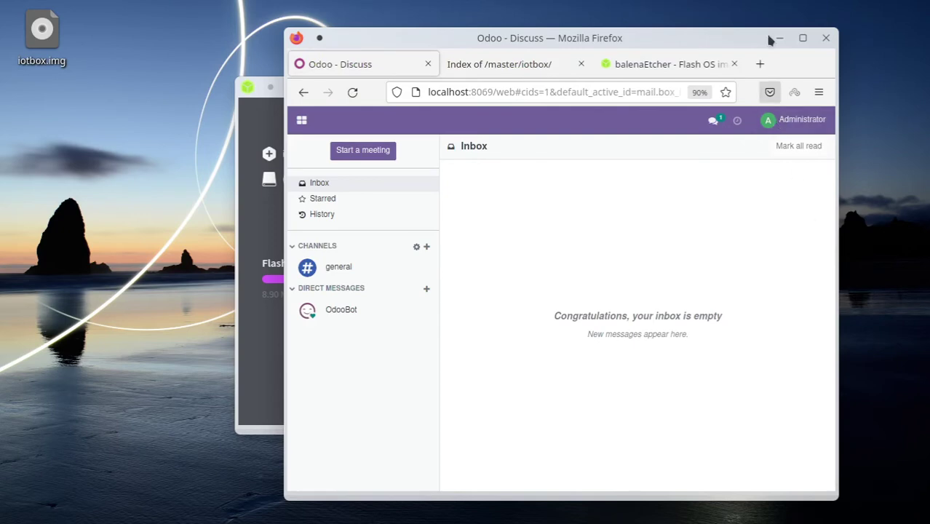
{"action": "left_click", "coordinate": [802, 37]}
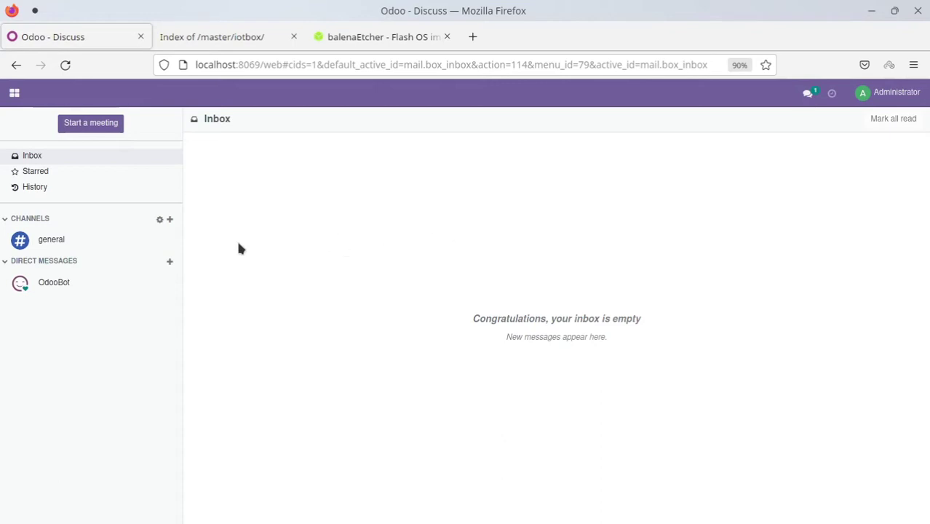
Go to Point of Sale > Products > Products and start a new product
{"action": "left_click", "coordinate": [14, 100]}
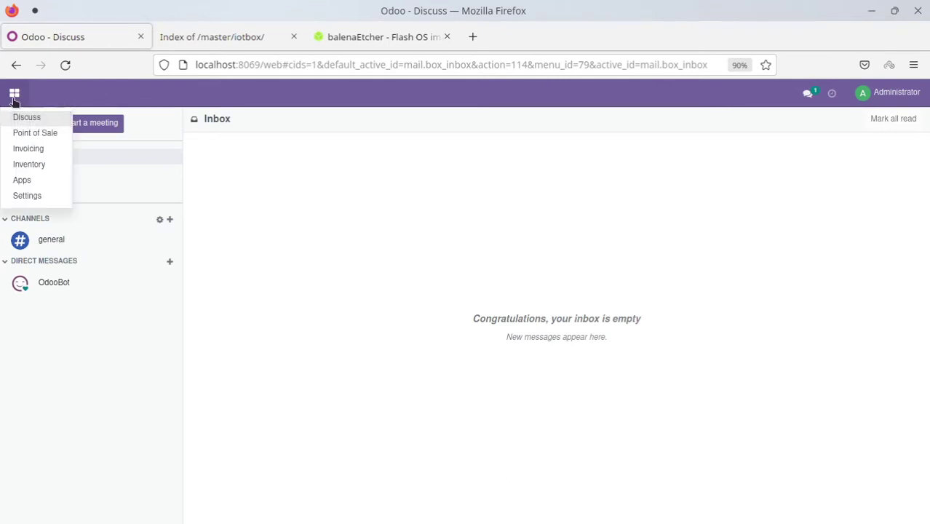
{"action": "left_click", "coordinate": [45, 136]}
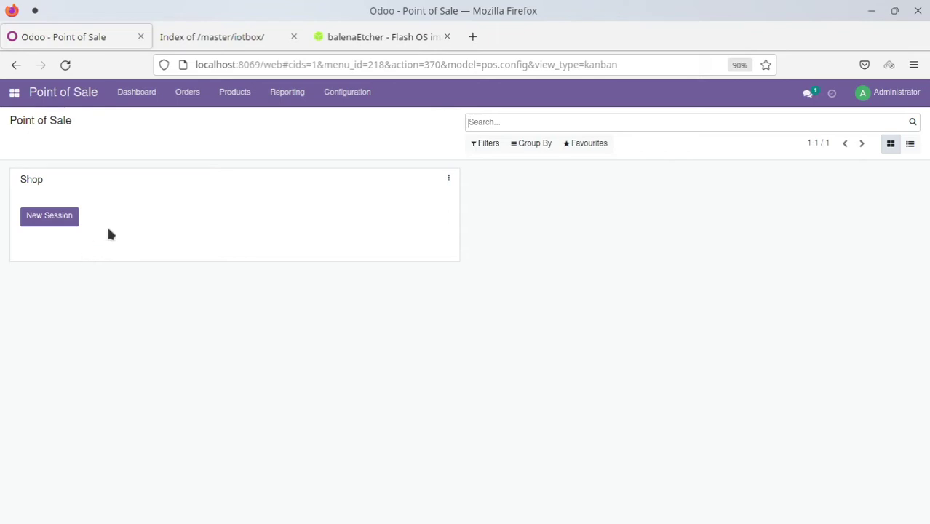
{"action": "left_click", "coordinate": [231, 103]}
{"action": "left_click", "coordinate": [245, 116]}
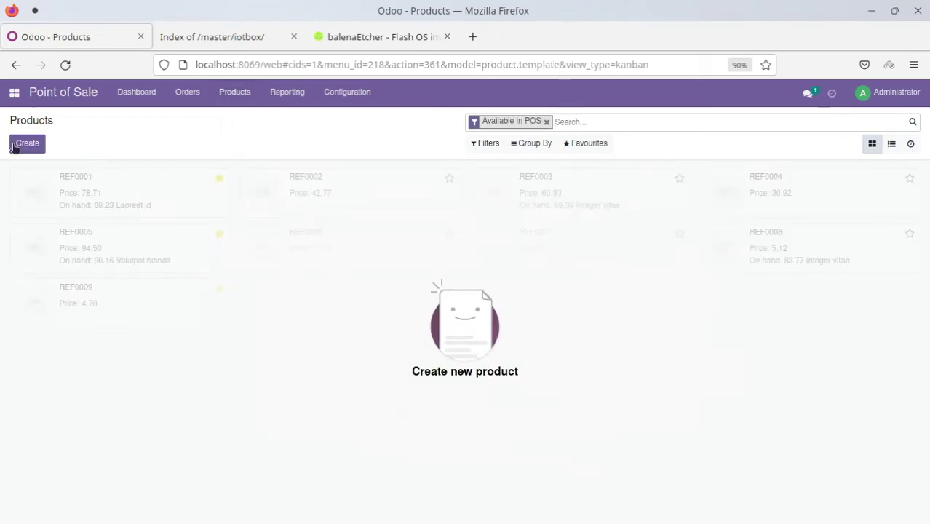
{"action": "left_click", "coordinate": [19, 147]}
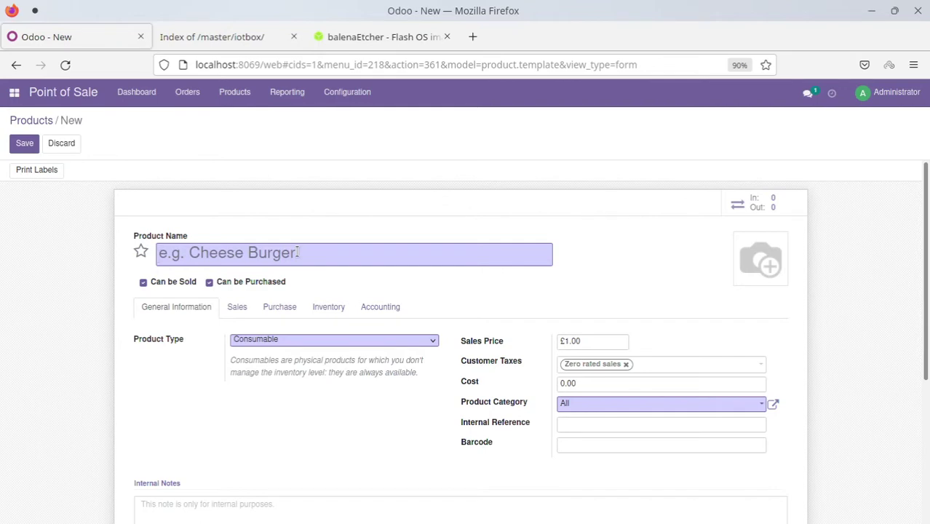
Name the new product 'Cheese Burger'
{"action": "type", "text": "Chess"}
{"action": "key", "text": "BackSpace"}
{"action": "key", "text": "BackSpace"}
{"action": "type", "text": "ese Burth"}
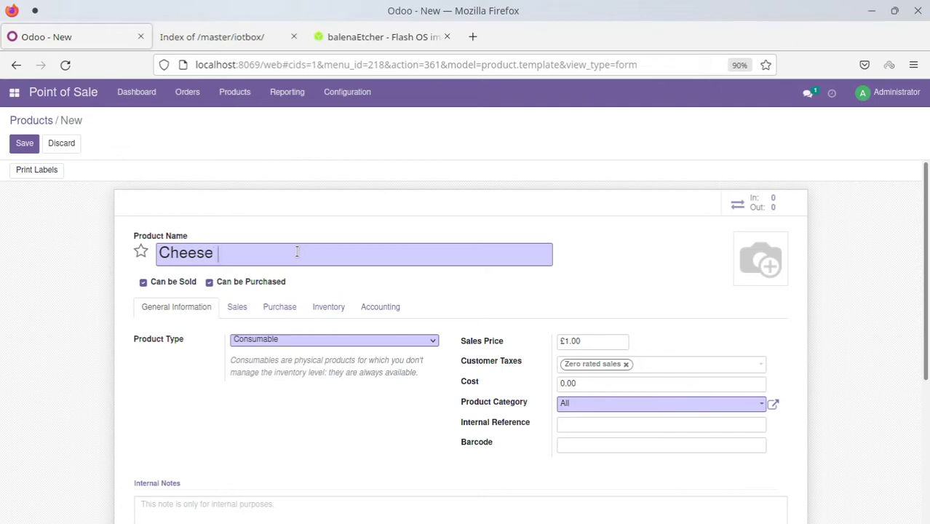
{"action": "type", "text": "er"}
{"action": "key", "text": "BackSpace"}
{"action": "key", "text": "BackSpace"}
{"action": "key", "text": "BackSpace"}
{"action": "key", "text": "BackSpace"}
{"action": "type", "text": "ger"}
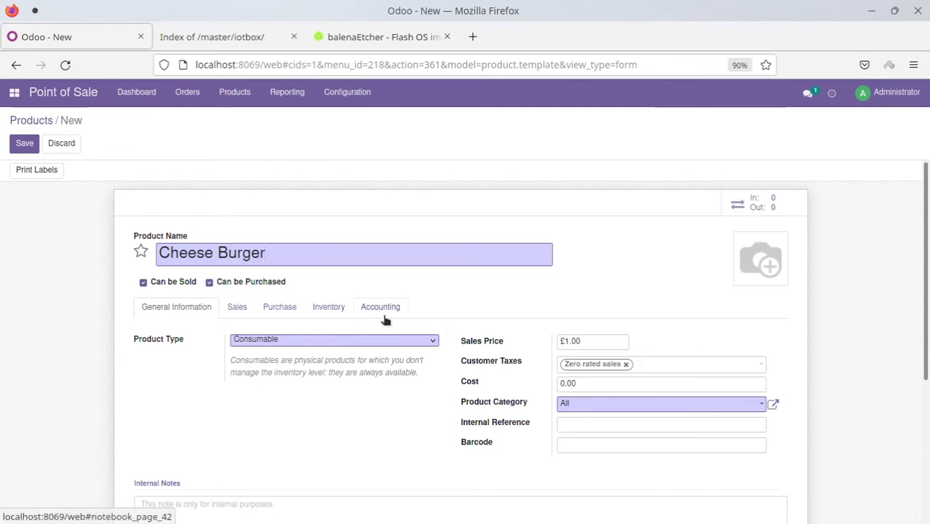
Untick Can be Purchased, add burger1.png as the image, and make it a Storable Product
{"action": "left_click", "coordinate": [211, 282]}
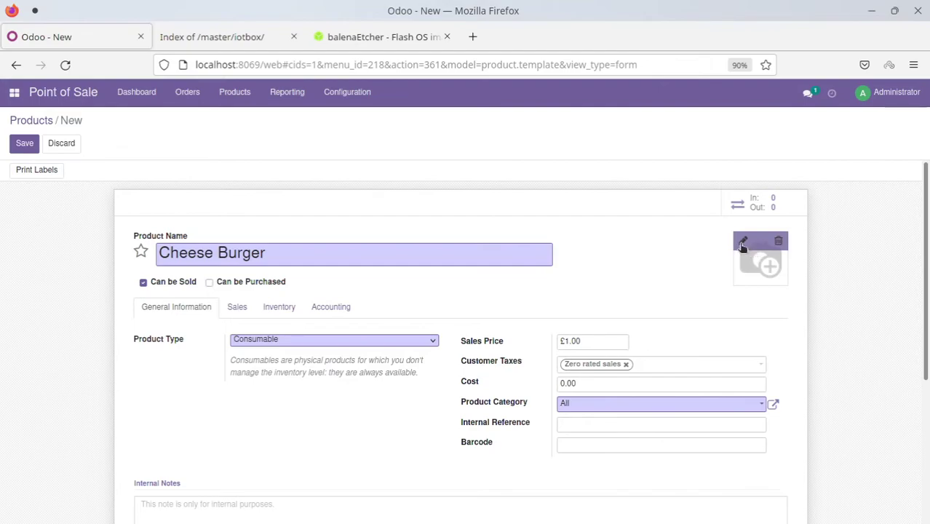
{"action": "left_click", "coordinate": [743, 241]}
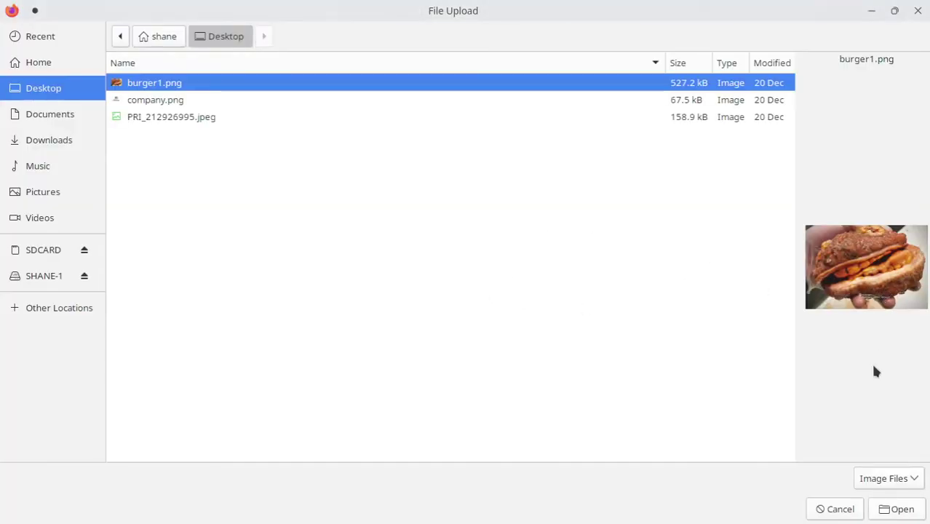
{"action": "left_click", "coordinate": [896, 509]}
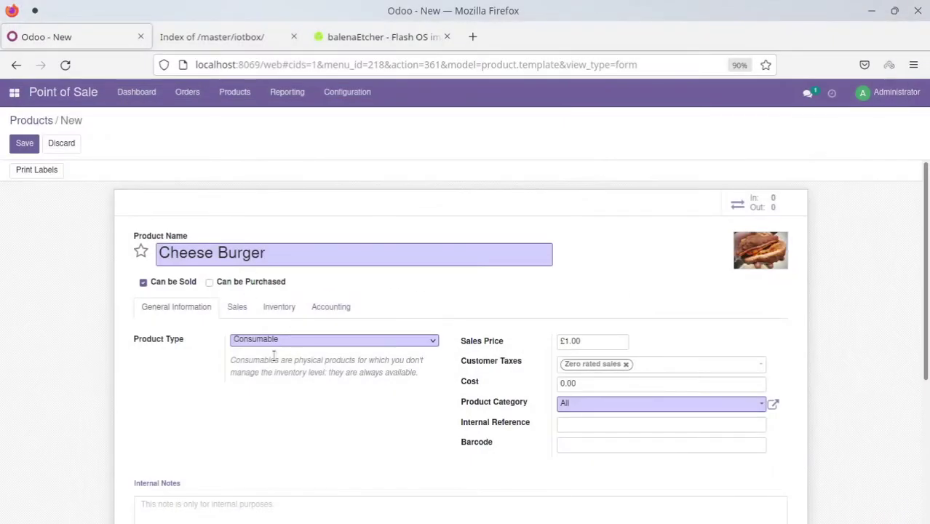
{"action": "left_click", "coordinate": [375, 346]}
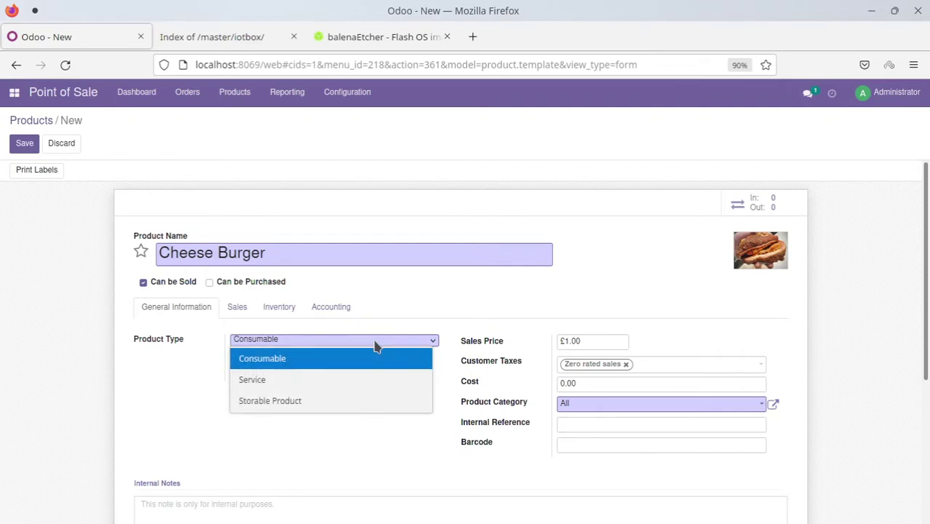
{"action": "left_click", "coordinate": [284, 407]}
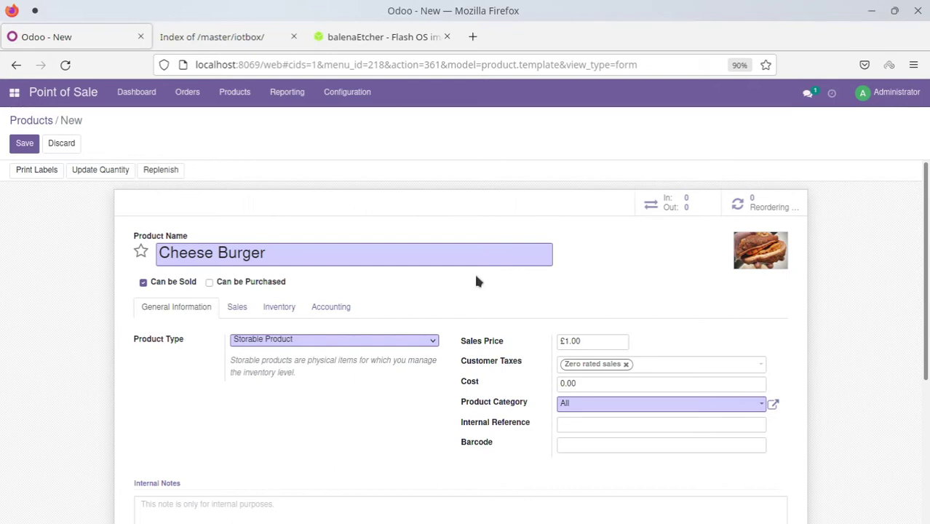
{"action": "left_click_drag", "start_coordinate": [582, 340], "coordinate": [532, 345]}
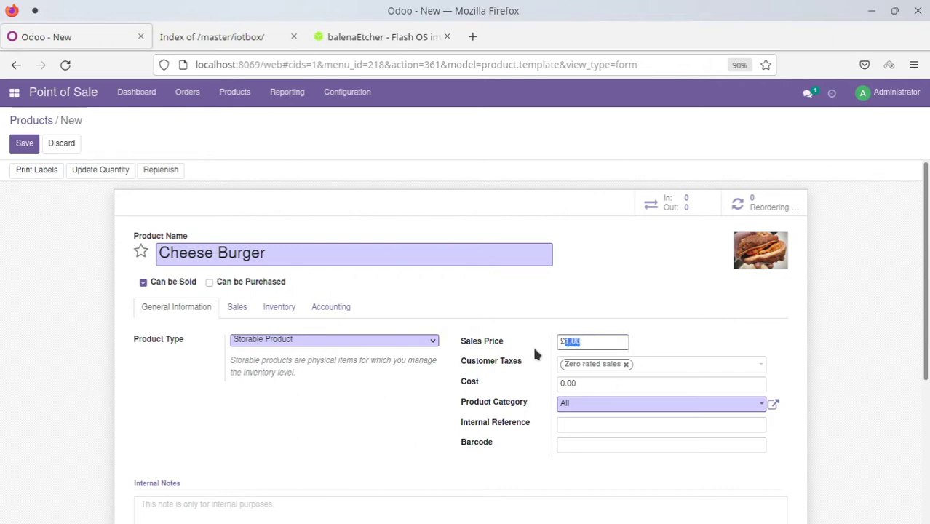
Set the sales price to 3.50 and replace Zero rated sales with Standard rate sales (20%) tax
{"action": "type", "text": "3.50"}
{"action": "left_click", "coordinate": [626, 365]}
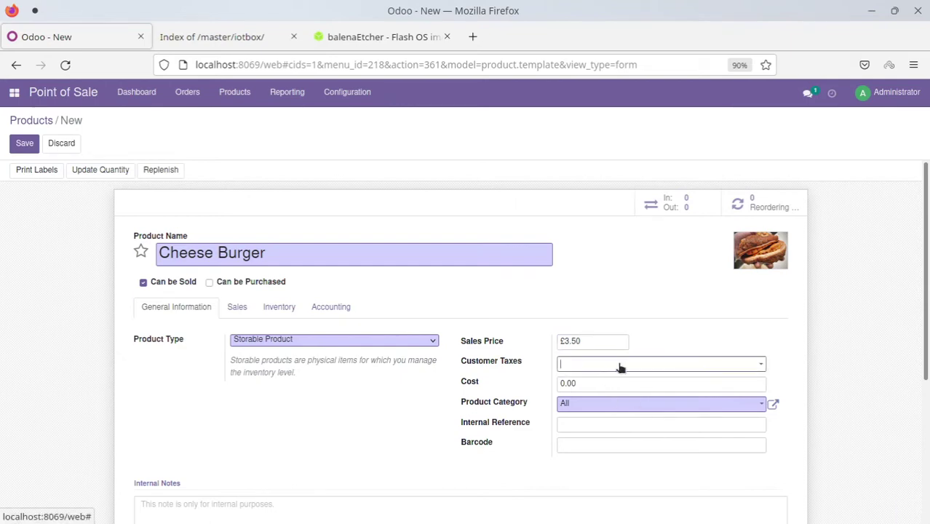
{"action": "left_click", "coordinate": [620, 366]}
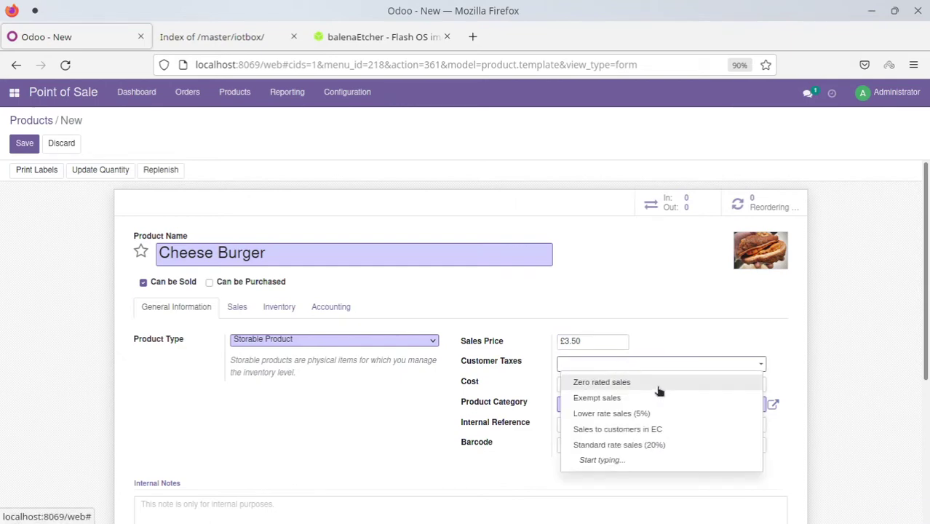
{"action": "left_click", "coordinate": [616, 445]}
{"action": "left_click", "coordinate": [741, 338]}
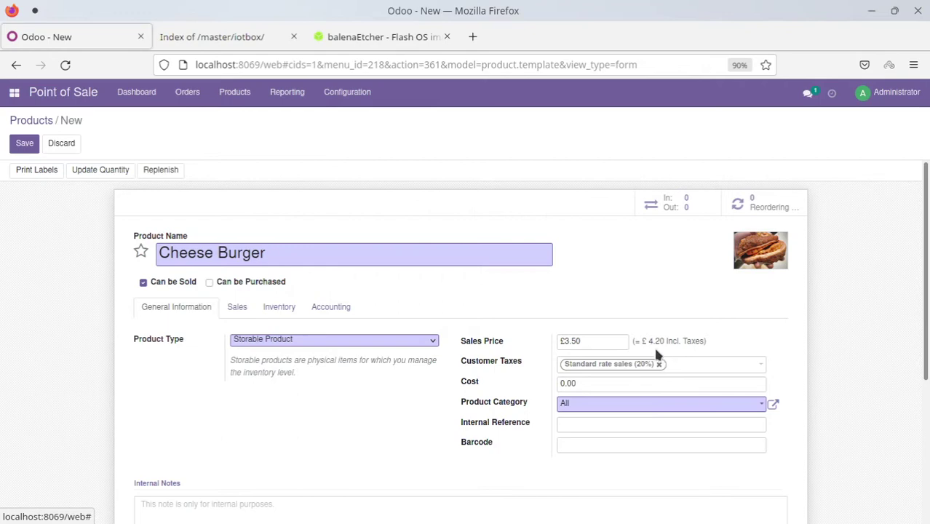
Set the cost to 1.00 and the product category to All / Saleable / PoS
{"action": "left_click", "coordinate": [582, 384]}
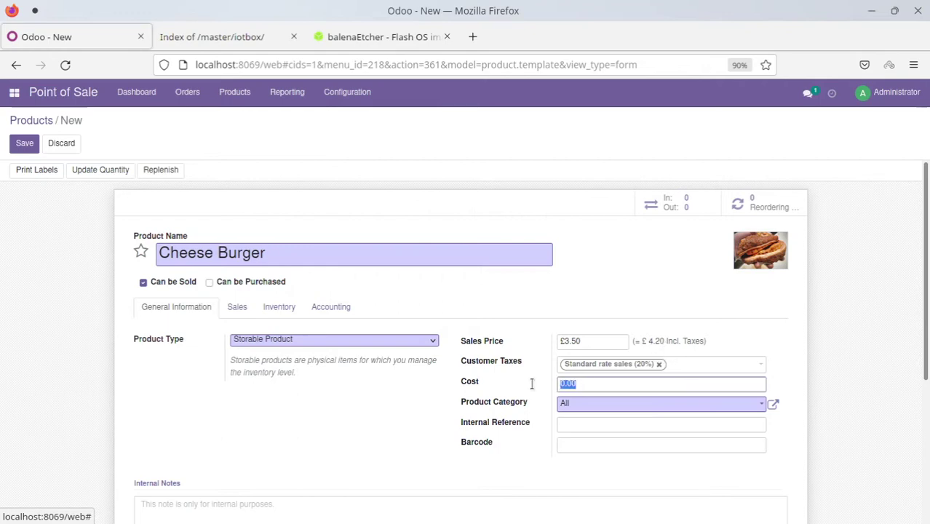
{"action": "type", "text": "1"}
{"action": "left_click", "coordinate": [567, 279]}
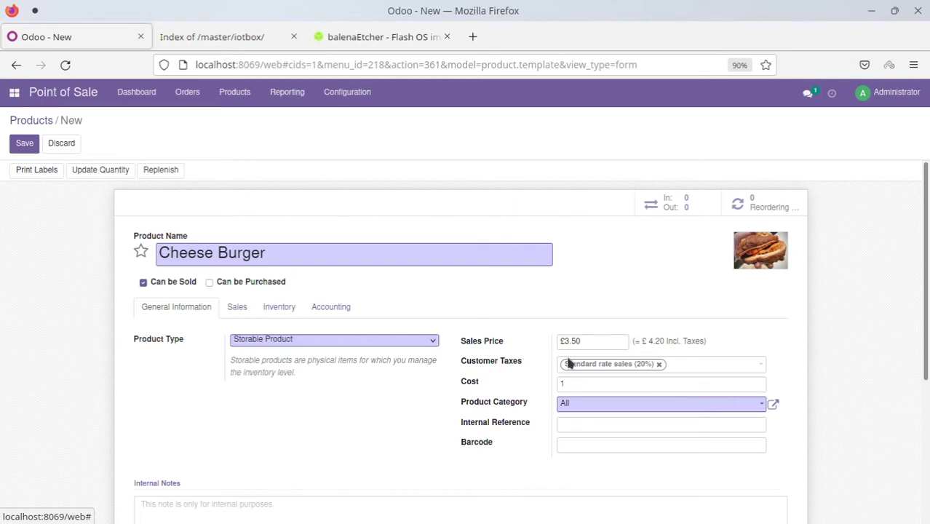
{"action": "left_click", "coordinate": [599, 407]}
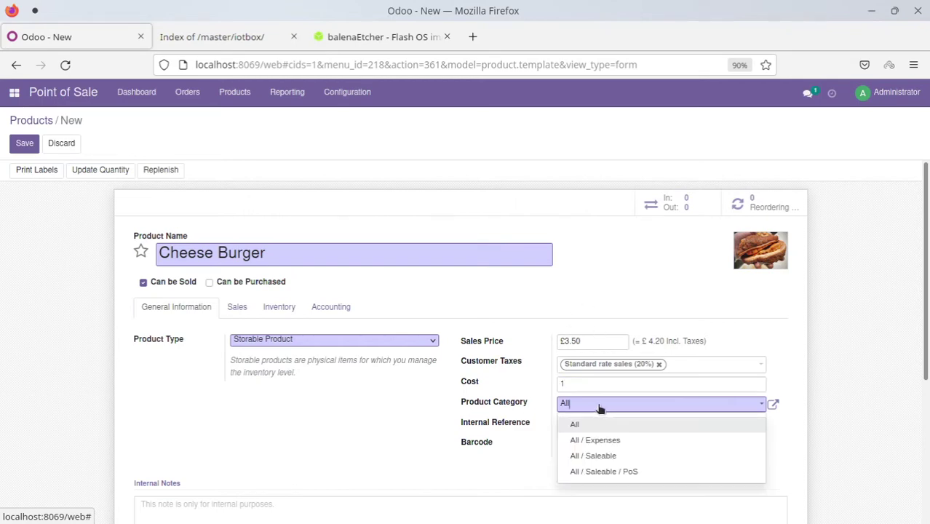
{"action": "left_click", "coordinate": [638, 472]}
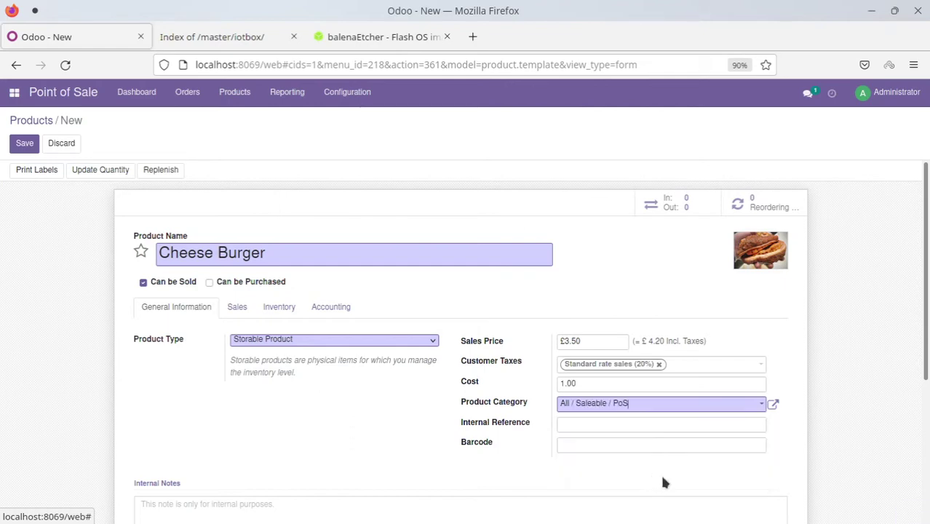
{"action": "left_click", "coordinate": [590, 428]}
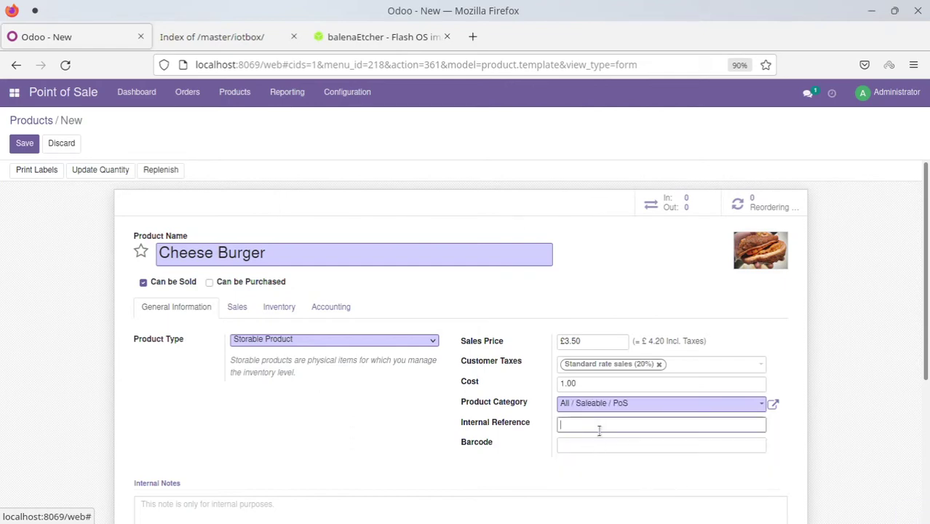
{"action": "type", "text": "burger1"}
{"action": "key", "text": "BackSpace"}
{"action": "key", "text": "BackSpace"}
{"action": "key", "text": "BackSpace"}
{"action": "key", "text": "BackSpace"}
{"action": "key", "text": "BackSpace"}
{"action": "type", "text": "Clas"}
{"action": "left_click", "coordinate": [607, 449]}
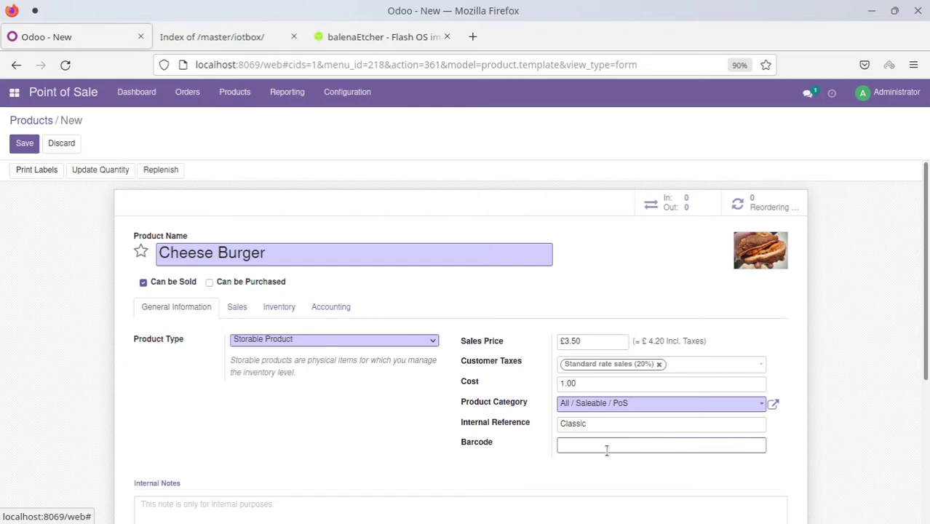
{"action": "type", "text": "1232465766"}
{"action": "left_click", "coordinate": [303, 430]}
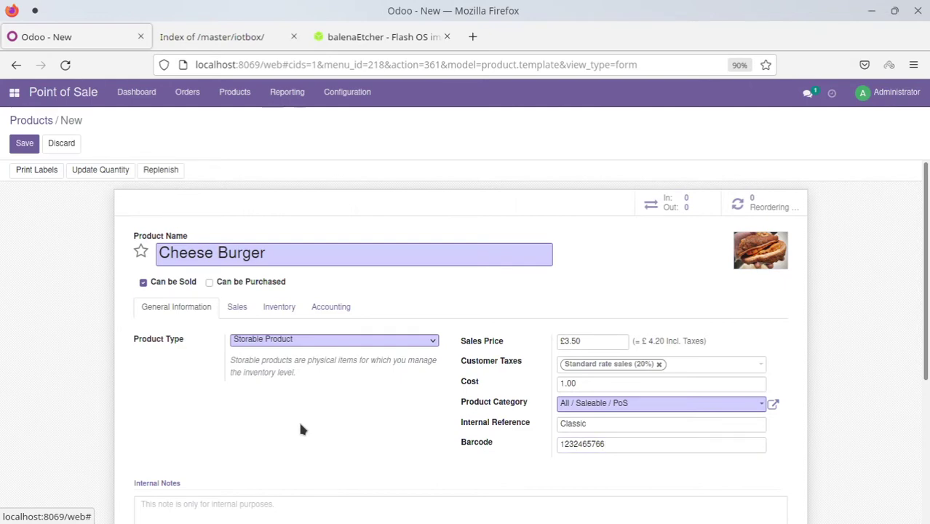
{"action": "left_click", "coordinate": [24, 143]}
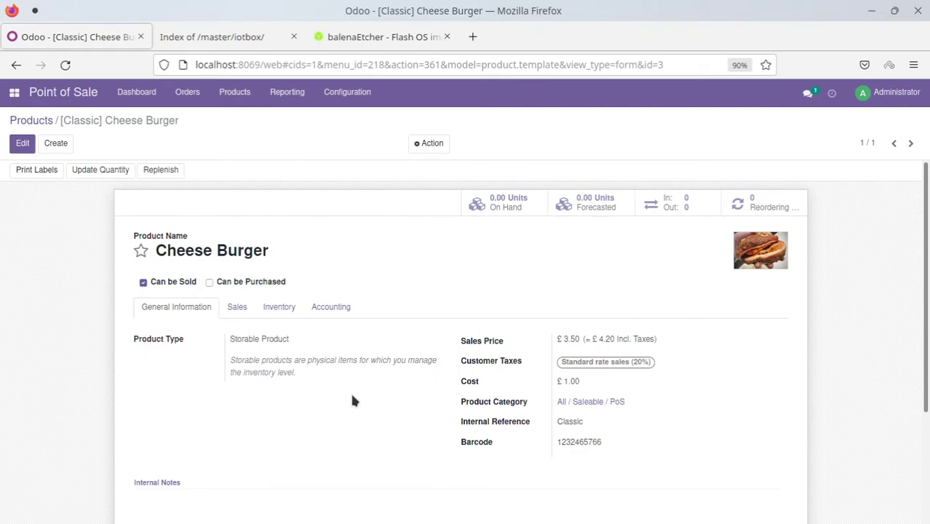
Edit the product, leave To Weigh With Scale off, and create a new 'Food' Point of Sale category
{"action": "left_click", "coordinate": [238, 309]}
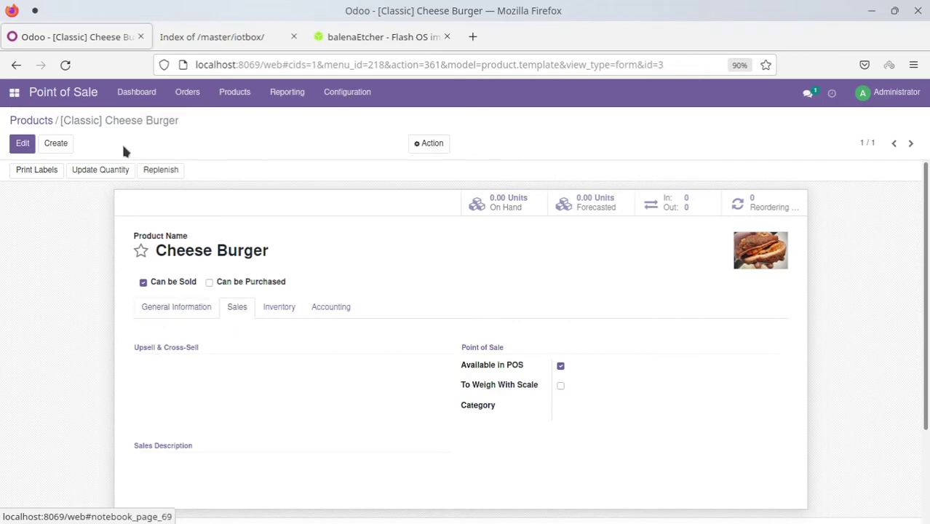
{"action": "left_click", "coordinate": [22, 144]}
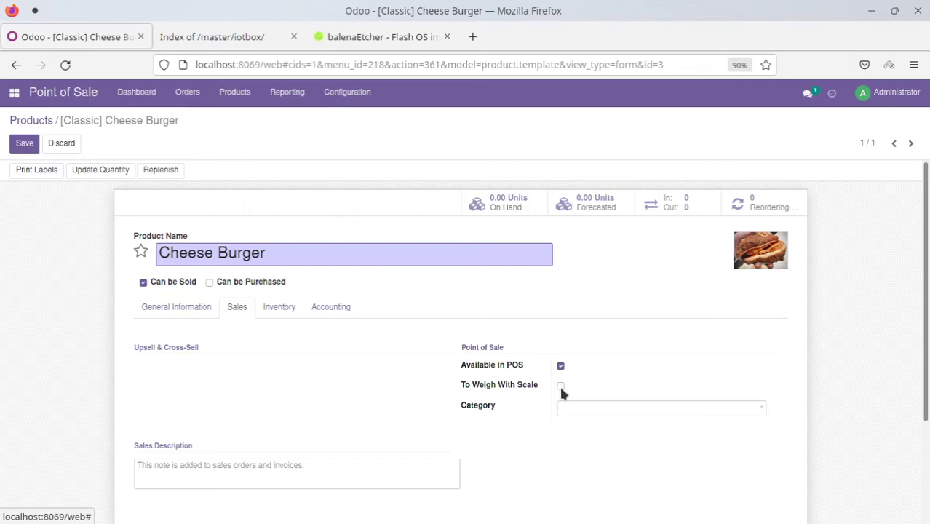
{"action": "left_click", "coordinate": [561, 387]}
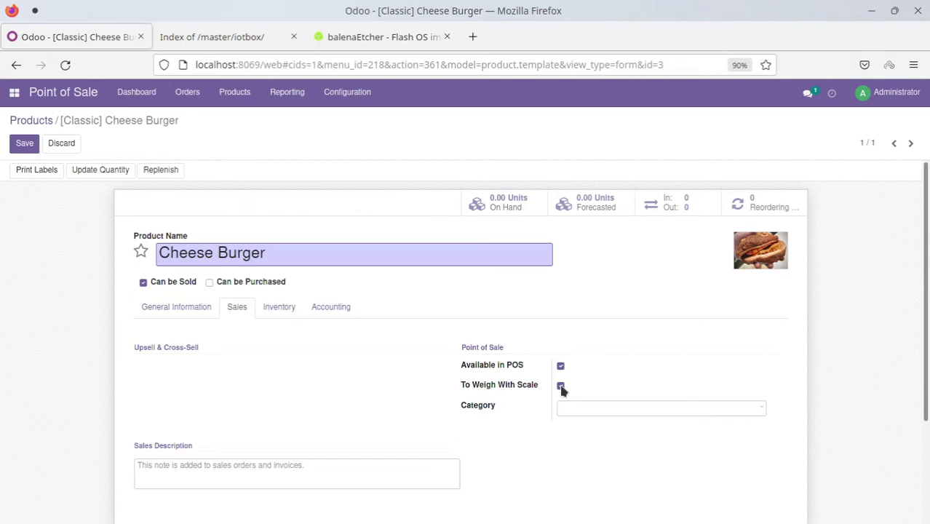
{"action": "left_click", "coordinate": [560, 387]}
{"action": "left_click", "coordinate": [605, 412]}
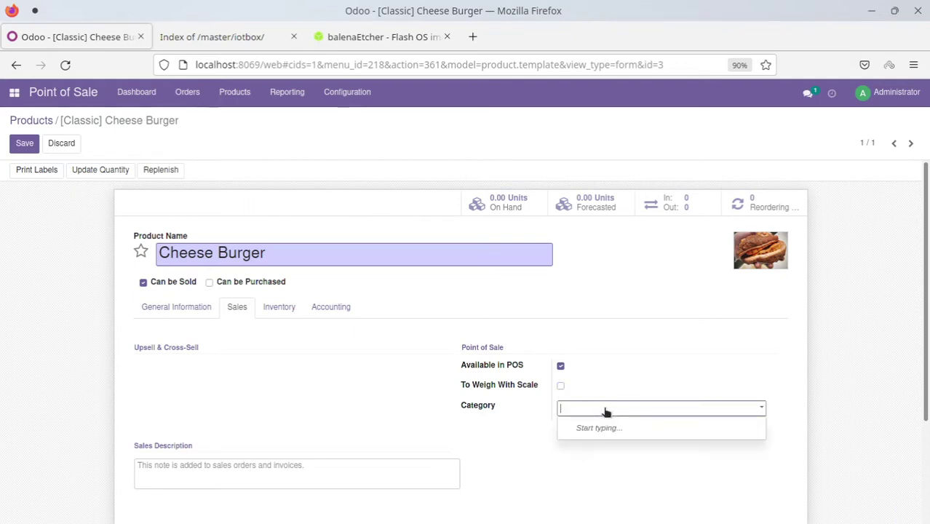
{"action": "type", "text": "Food"}
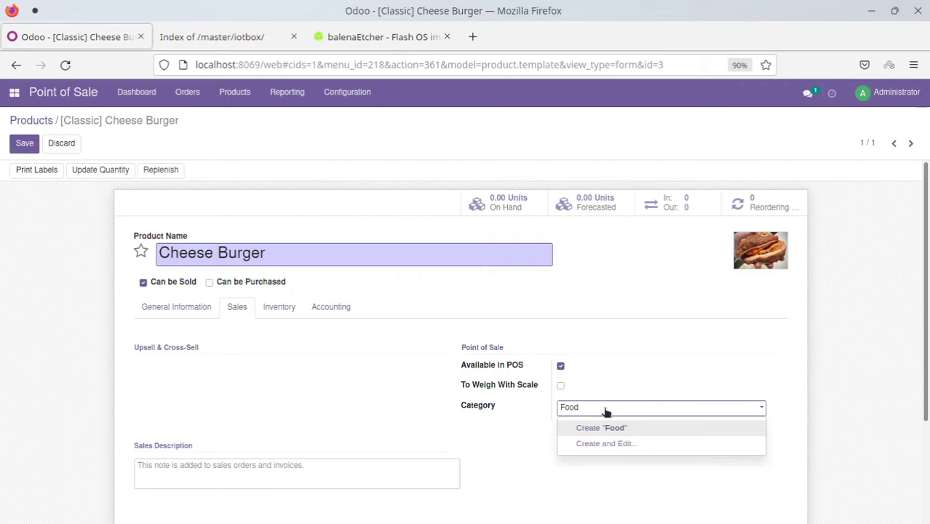
{"action": "left_click", "coordinate": [615, 431]}
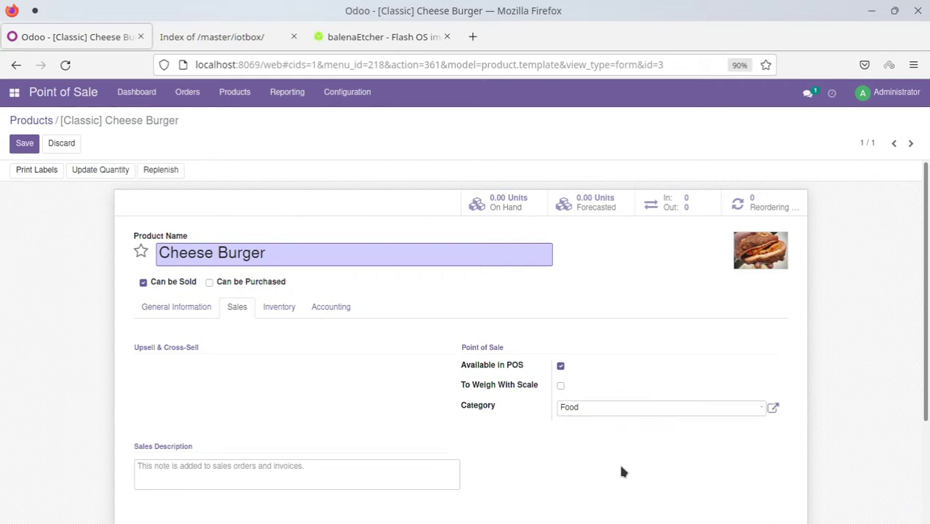
{"action": "left_click", "coordinate": [286, 310]}
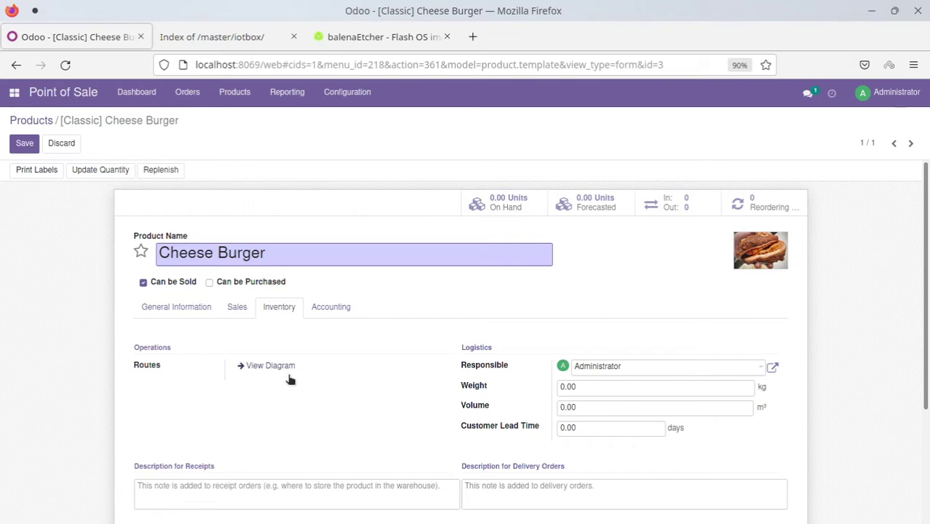
Review the Accounting, Inventory and General Information tabs, then save Cheese Burger
{"action": "left_click", "coordinate": [336, 307]}
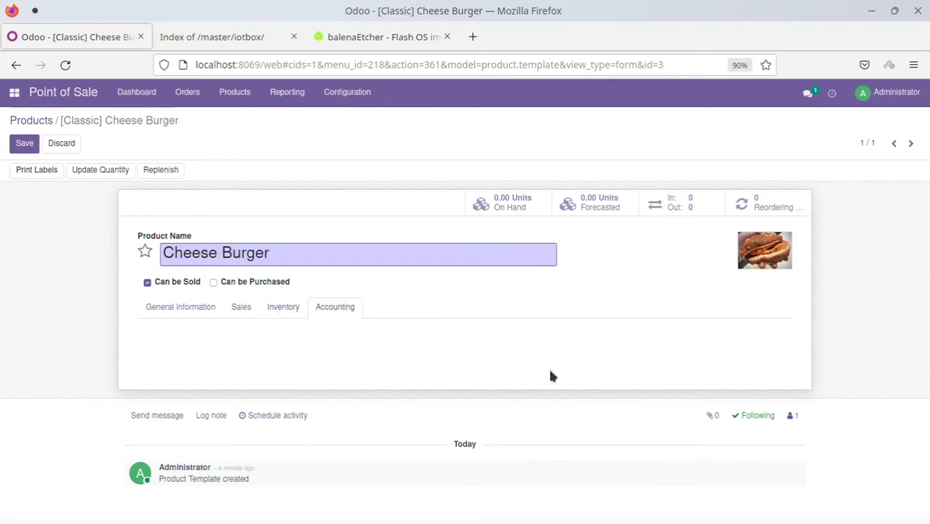
{"action": "left_click", "coordinate": [281, 308]}
{"action": "left_click", "coordinate": [172, 309]}
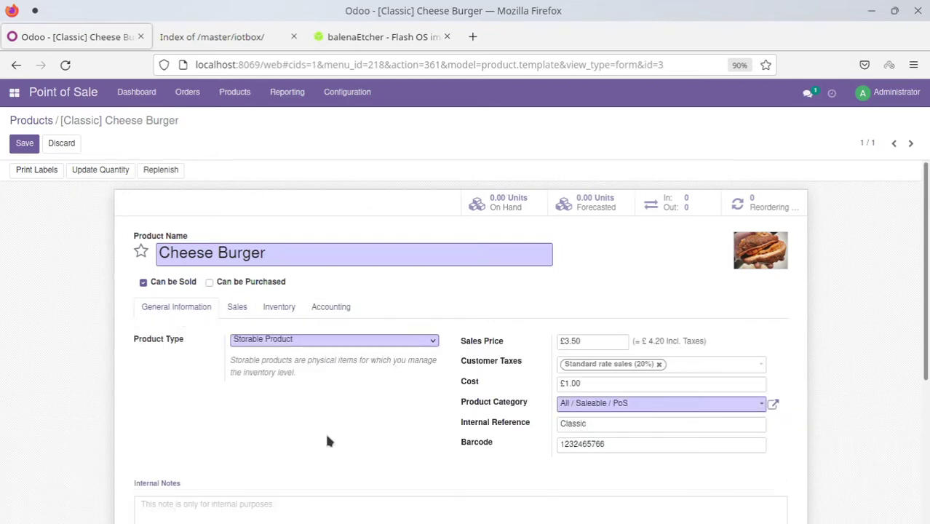
{"action": "left_click", "coordinate": [24, 143]}
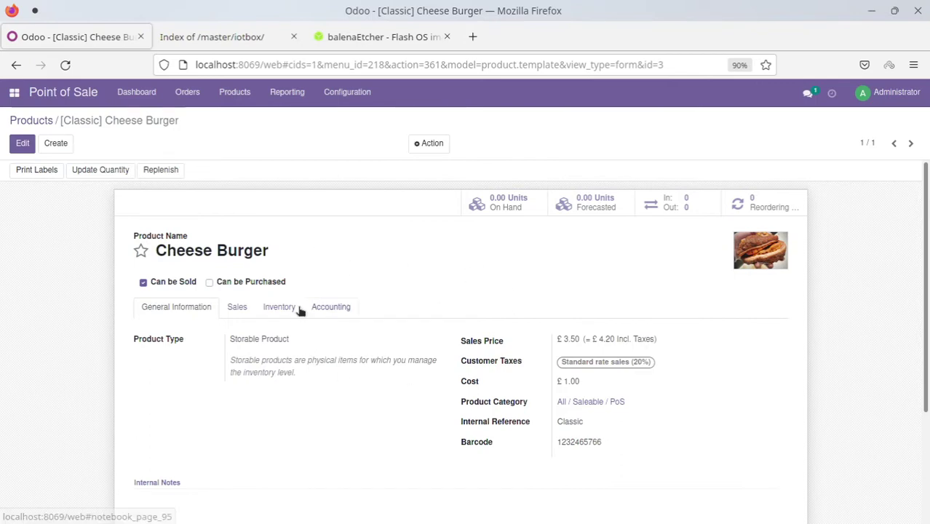
Choose the 2 x 7 with price label format with 'Classic Cheese Burger' as extra content
{"action": "left_click", "coordinate": [35, 171]}
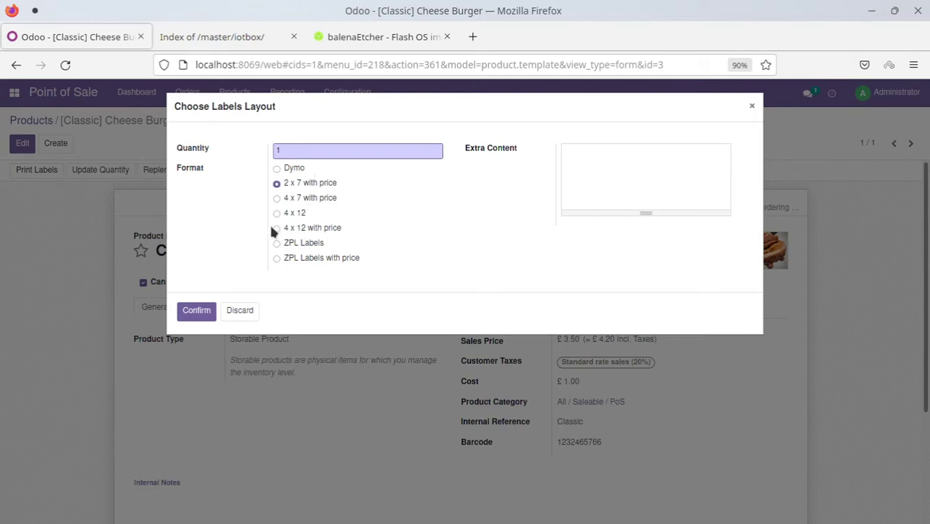
{"action": "left_click", "coordinate": [279, 228]}
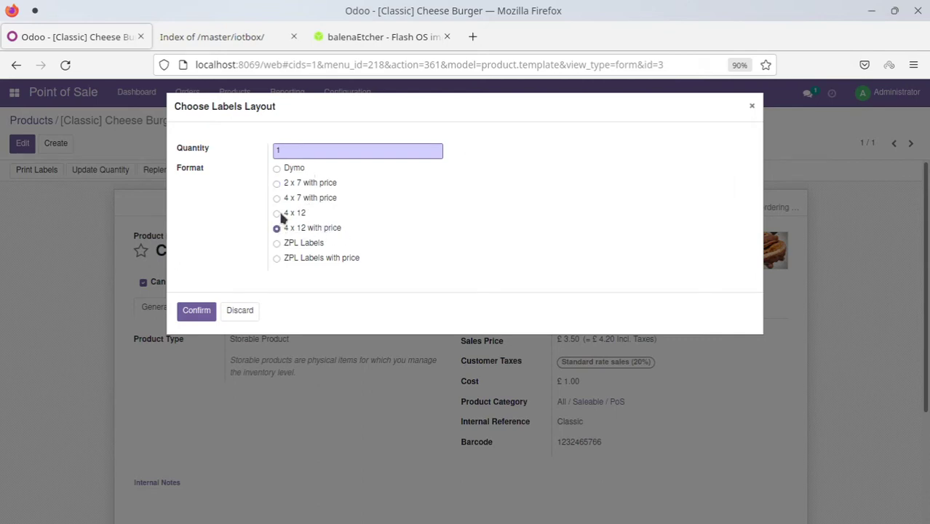
{"action": "left_click", "coordinate": [277, 214]}
{"action": "left_click", "coordinate": [278, 198]}
{"action": "left_click", "coordinate": [276, 185]}
{"action": "left_click", "coordinate": [604, 158]}
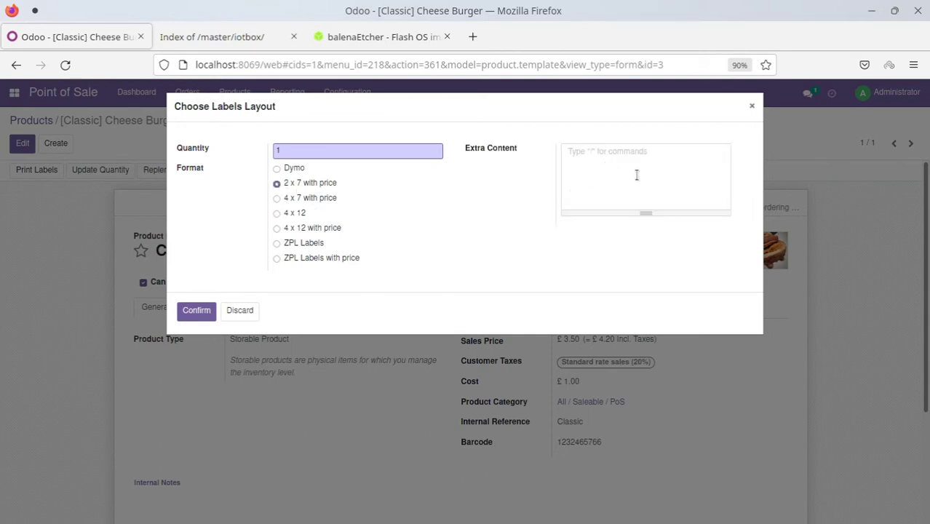
{"action": "type", "text": "Classic Chee"}
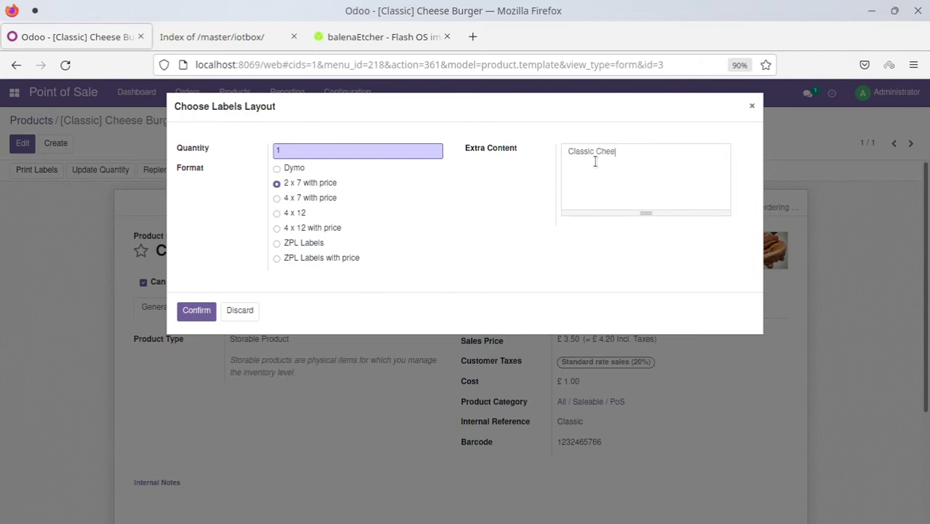
{"action": "type", "text": "se Burger"}
Confirm the label settings and upload company.png as the company logo
{"action": "left_click", "coordinate": [207, 313]}
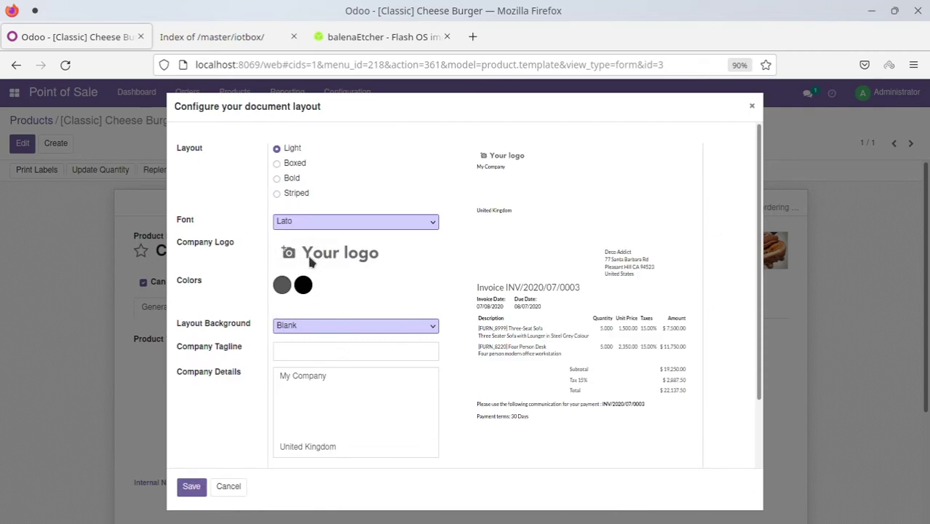
{"action": "mouse_move", "coordinate": [286, 252]}
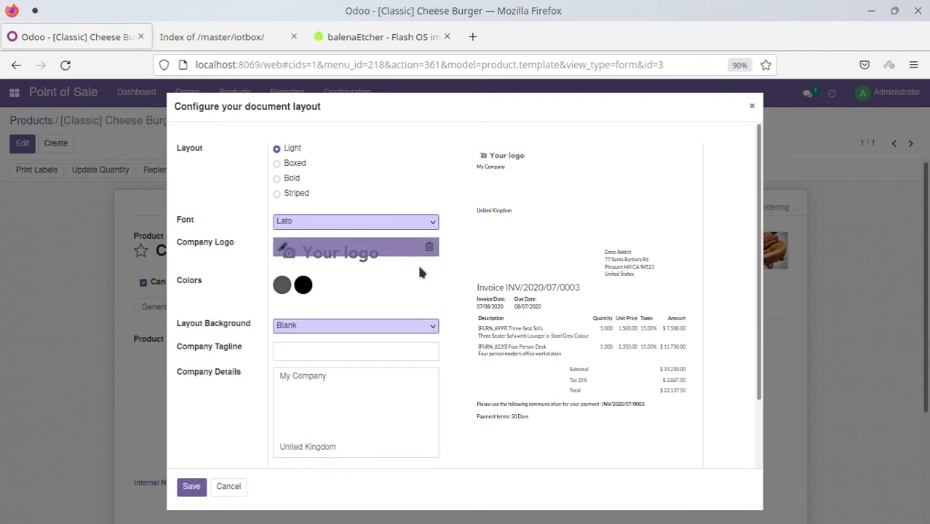
{"action": "left_click", "coordinate": [286, 251]}
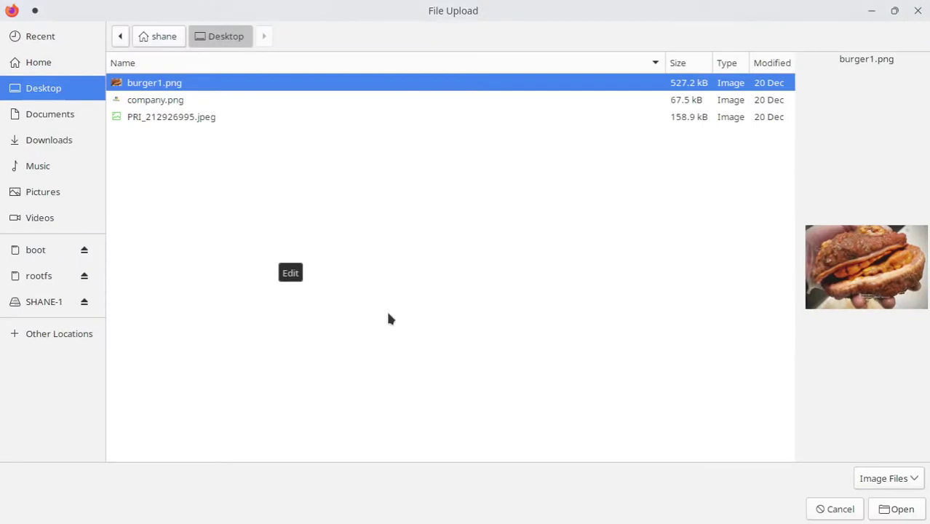
{"action": "left_click", "coordinate": [178, 102]}
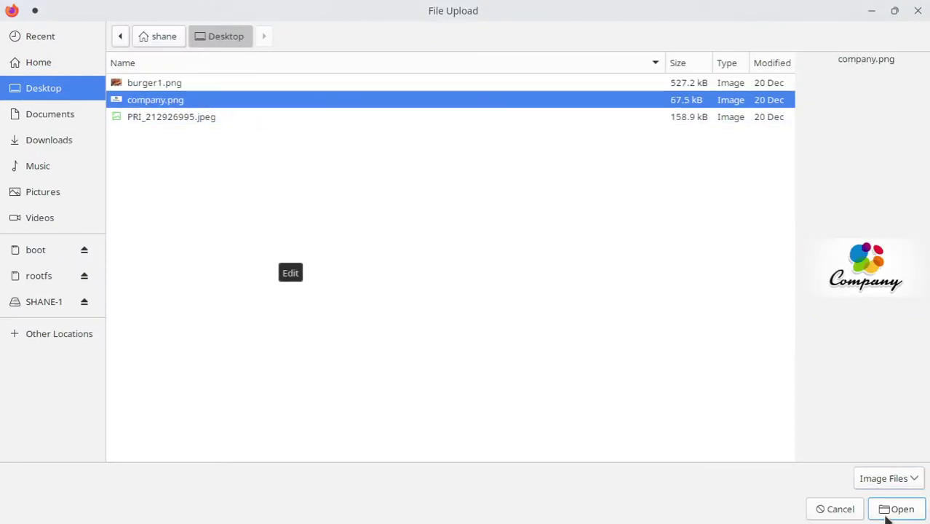
{"action": "left_click", "coordinate": [887, 510]}
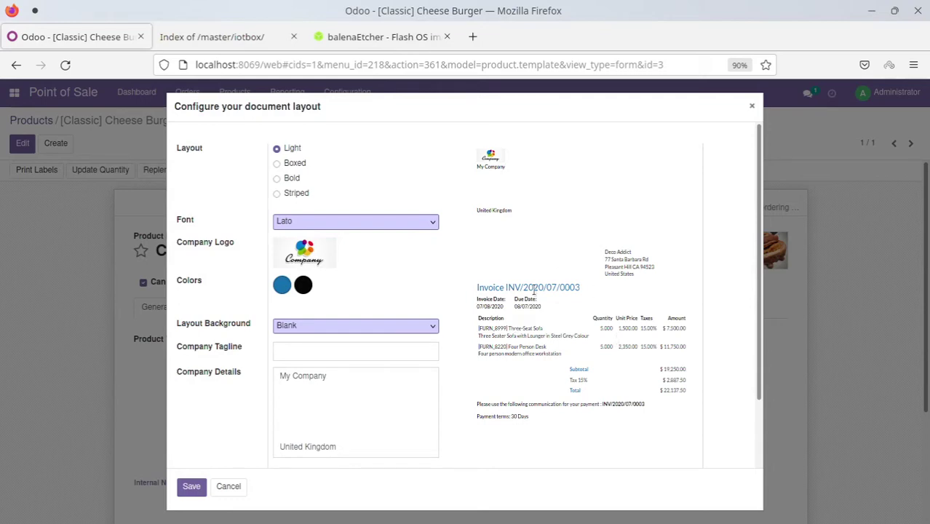
Try the Geometric and Custom backgrounds, uploading burger1.png as background, then remove that image
{"action": "left_click", "coordinate": [429, 328]}
{"action": "left_click", "coordinate": [358, 366]}
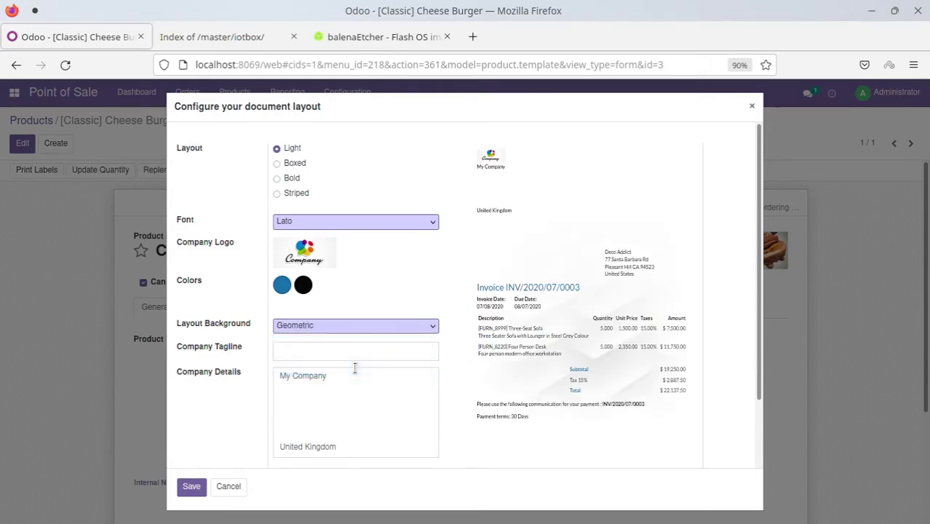
{"action": "left_click", "coordinate": [430, 329]}
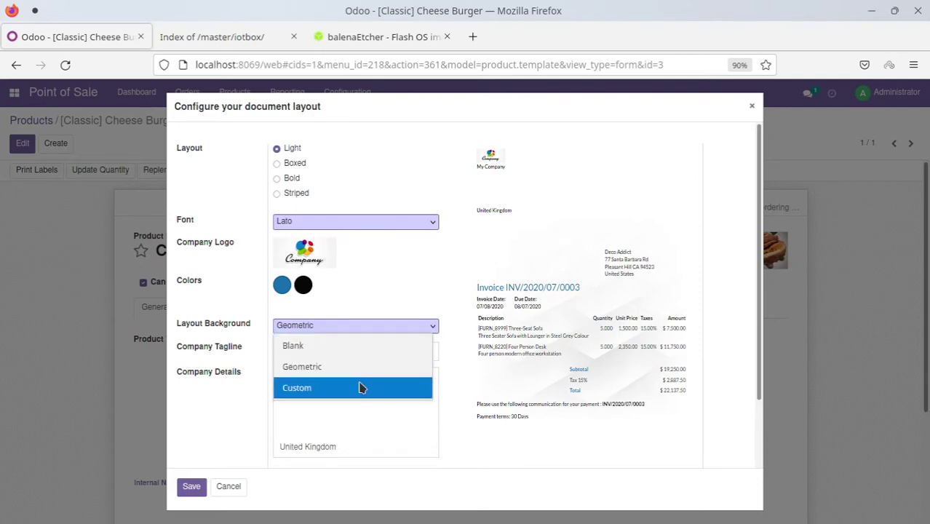
{"action": "left_click", "coordinate": [360, 388]}
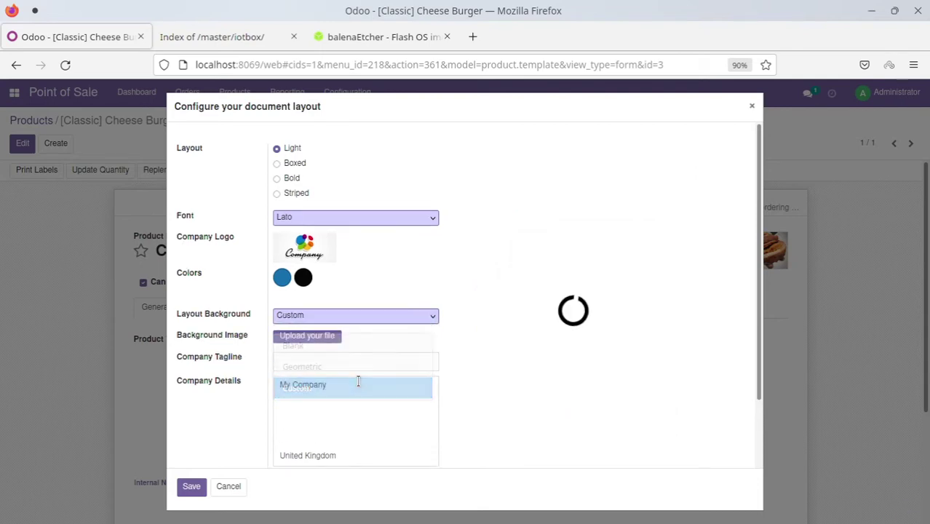
{"action": "left_click", "coordinate": [427, 320]}
{"action": "left_click", "coordinate": [403, 288]}
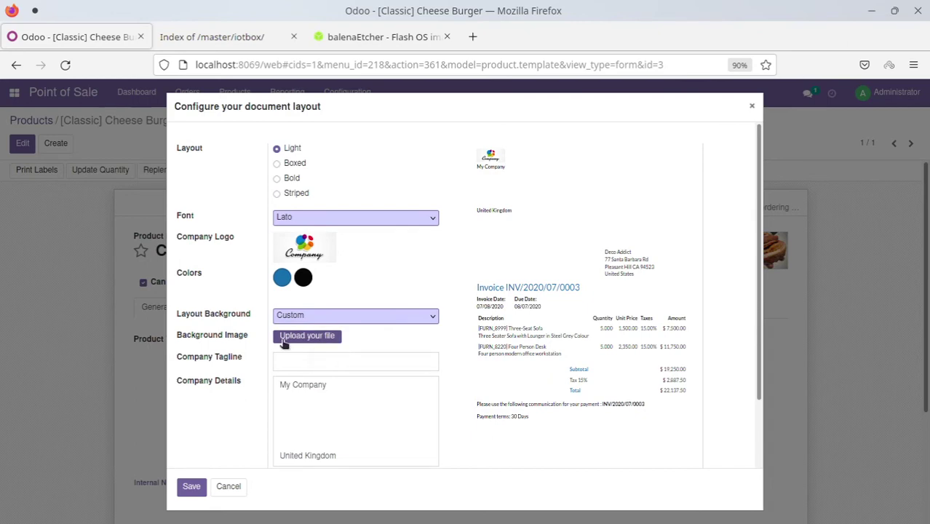
{"action": "left_click", "coordinate": [314, 342]}
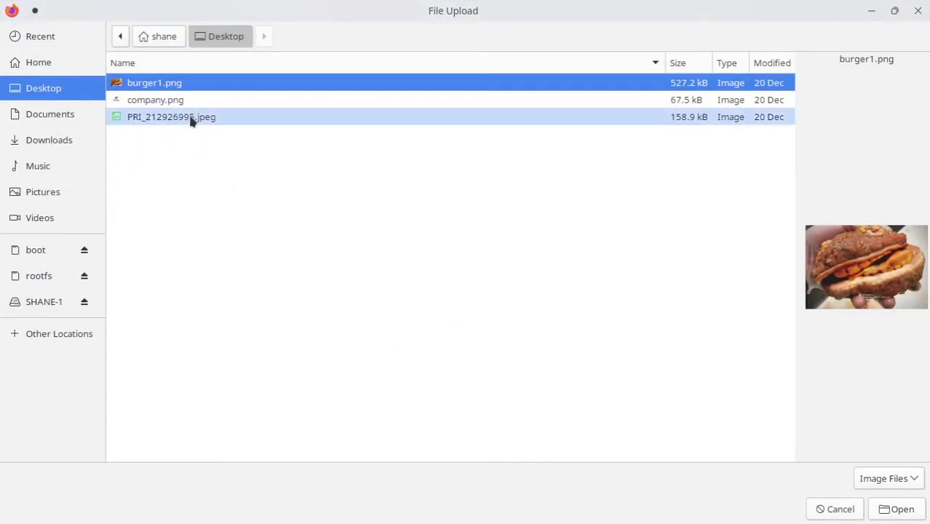
{"action": "left_click", "coordinate": [892, 510]}
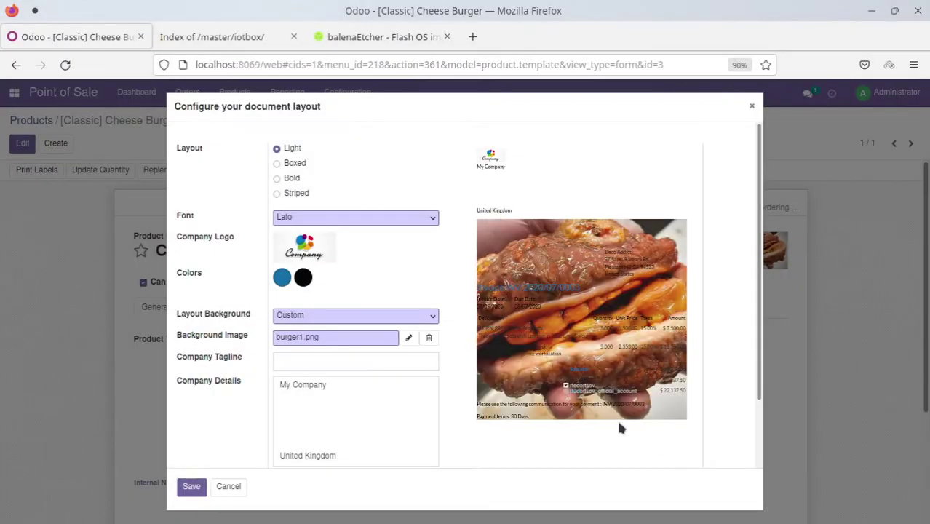
{"action": "left_click", "coordinate": [431, 340]}
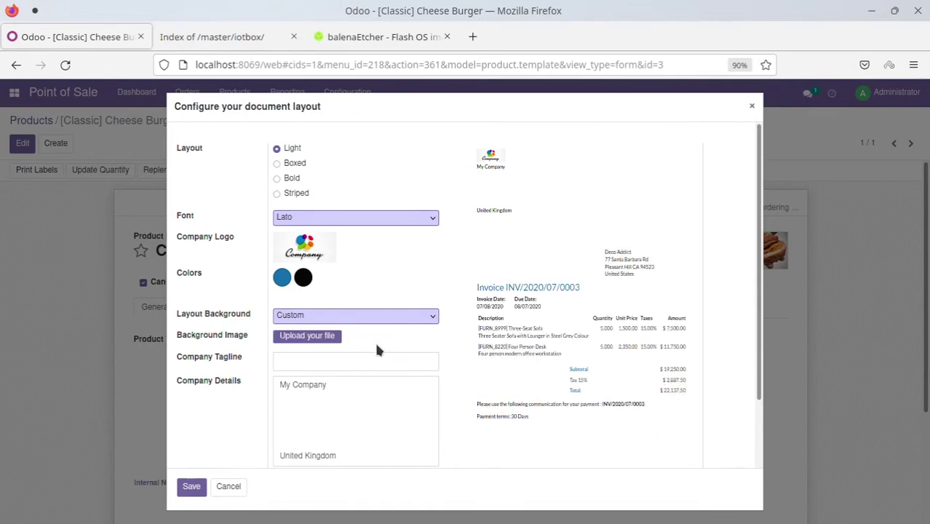
Add a new line to the company details and save the document layout
{"action": "scroll", "coordinate": [374, 350], "scroll_direction": "down", "scroll_amount": 2}
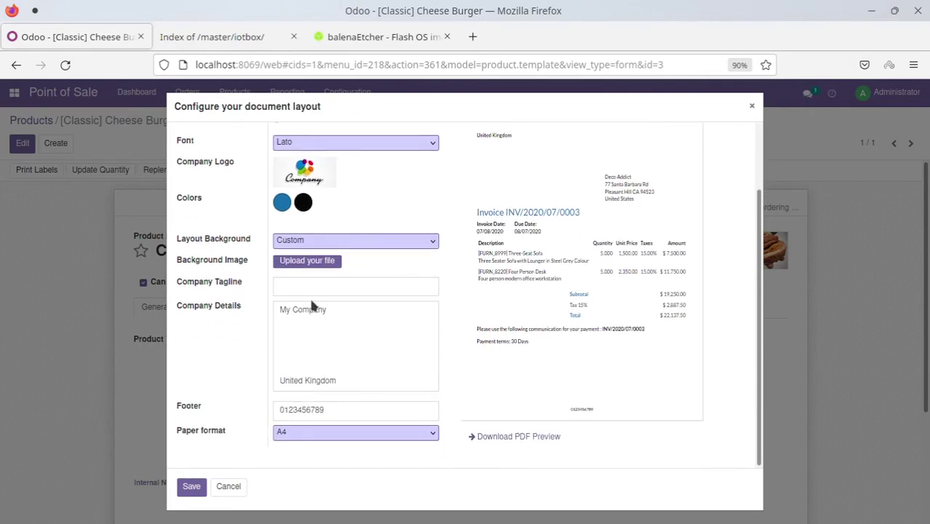
{"action": "left_click", "coordinate": [335, 308]}
{"action": "key", "text": "Return"}
{"action": "left_click", "coordinate": [194, 485]}
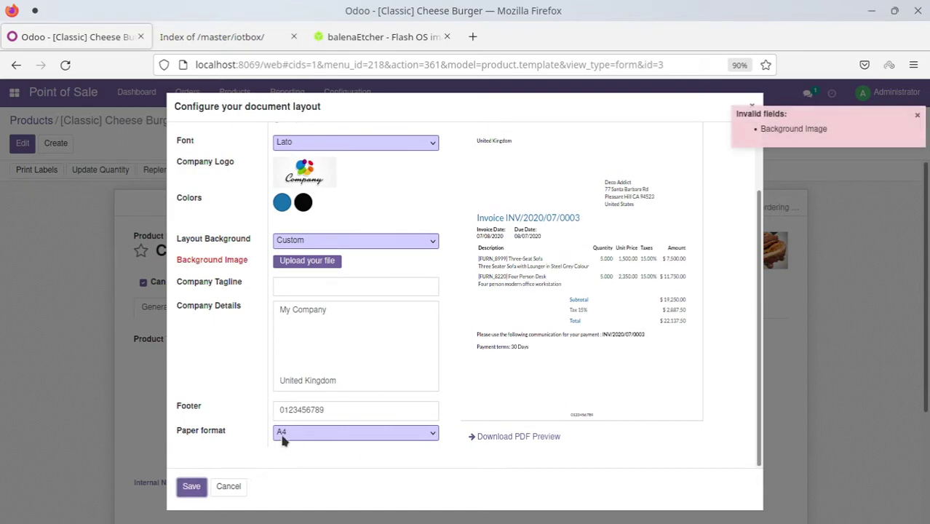
Set the layout background to Blank and save to print the product label
{"action": "scroll", "coordinate": [346, 341], "scroll_direction": "up", "scroll_amount": 2}
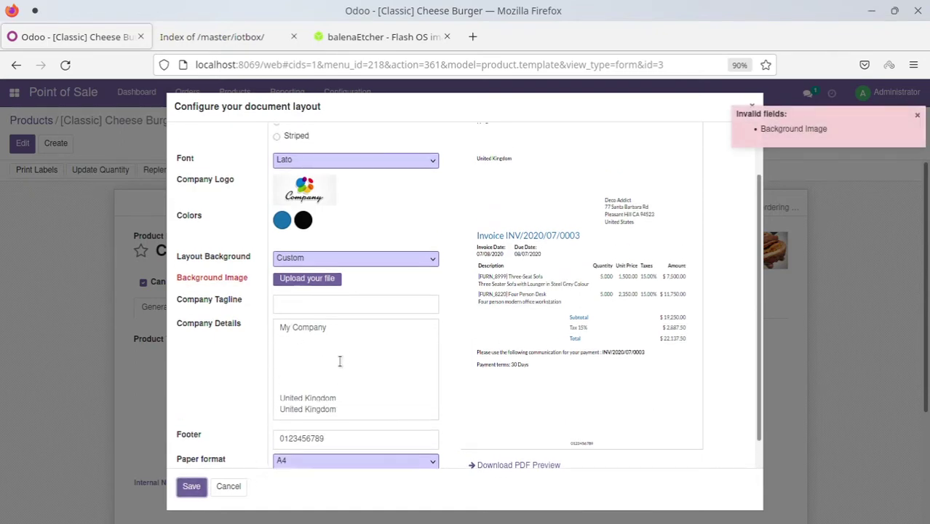
{"action": "left_click", "coordinate": [406, 321]}
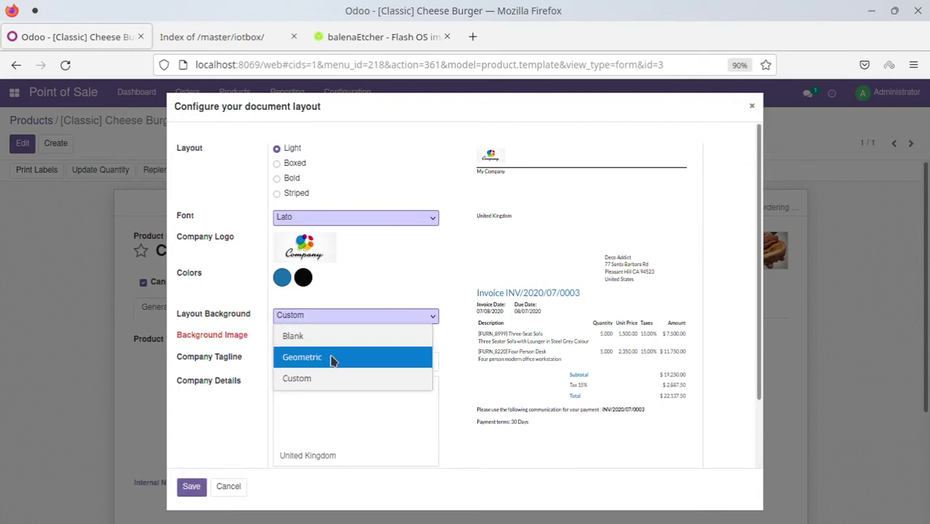
{"action": "left_click", "coordinate": [393, 333]}
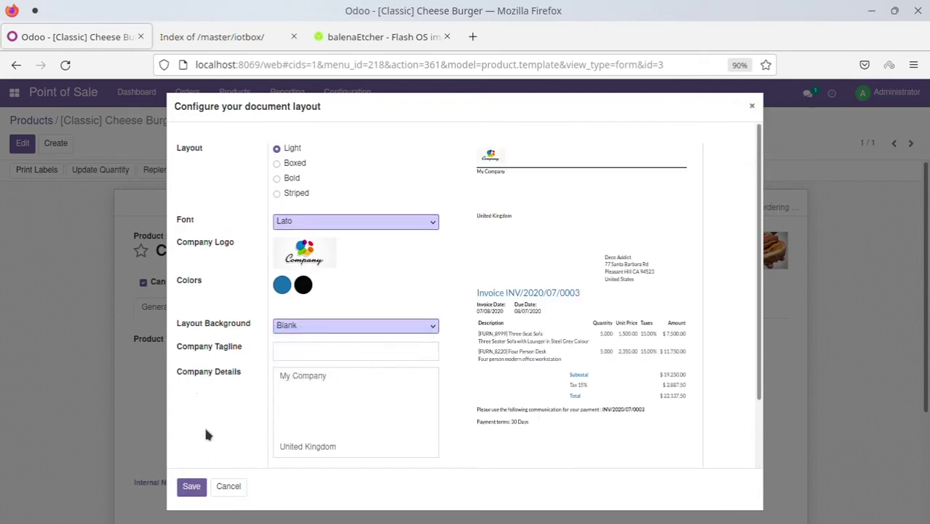
{"action": "left_click", "coordinate": [191, 487]}
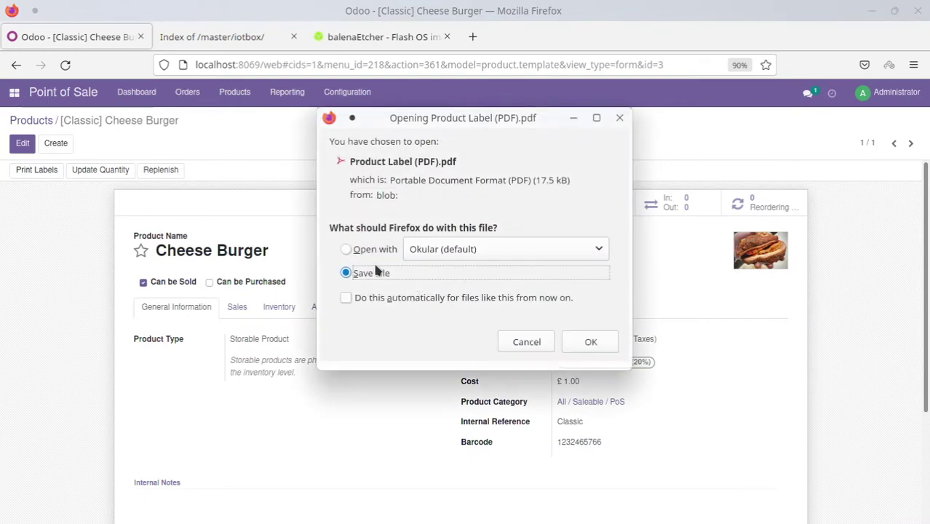
Open Product Label (PDF).pdf in Okular, keeping the default Open with Okular choice
{"action": "left_click", "coordinate": [590, 341]}
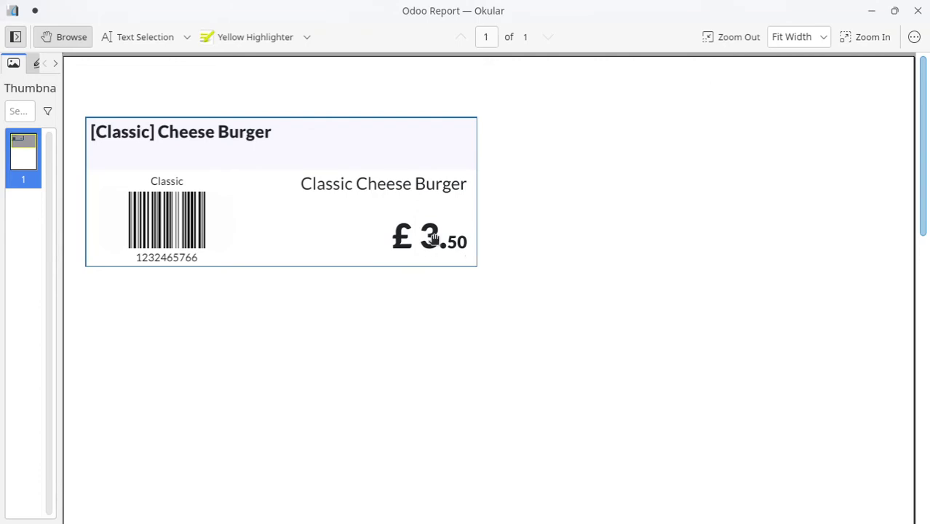
Close the Okular window showing the Cheese Burger label PDF
{"action": "left_click", "coordinate": [917, 11]}
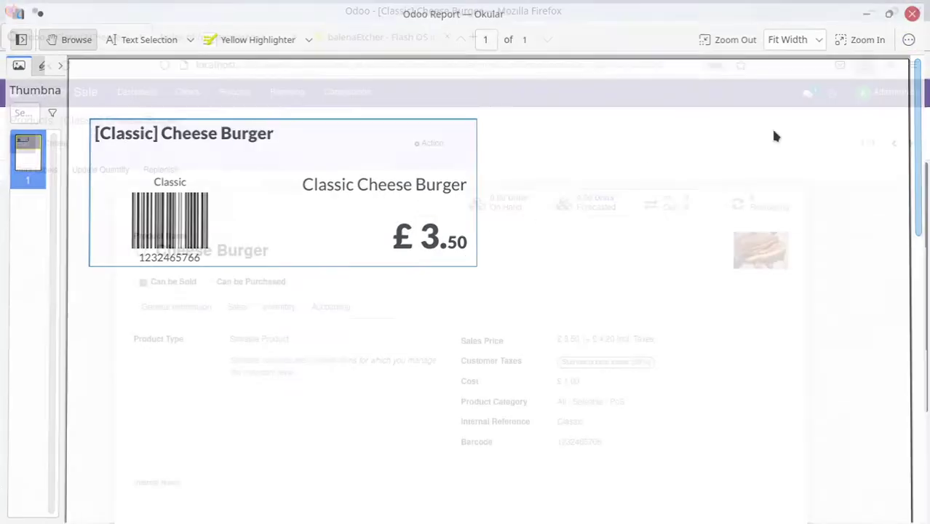
Review Cheese Burger's Sales, Inventory, Accounting and General Information tabs, then return to Products
{"action": "scroll", "coordinate": [541, 277], "scroll_direction": "down", "scroll_amount": 3}
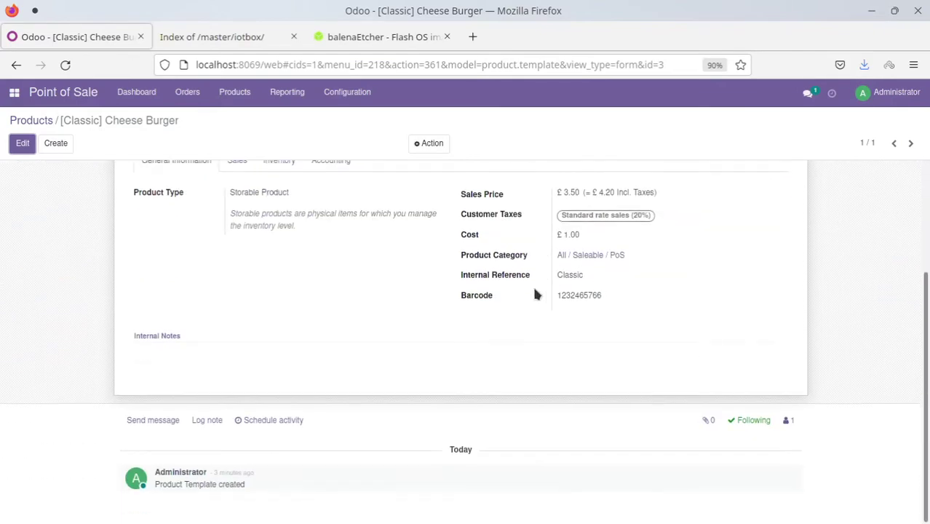
{"action": "scroll", "coordinate": [513, 289], "scroll_direction": "up", "scroll_amount": 3}
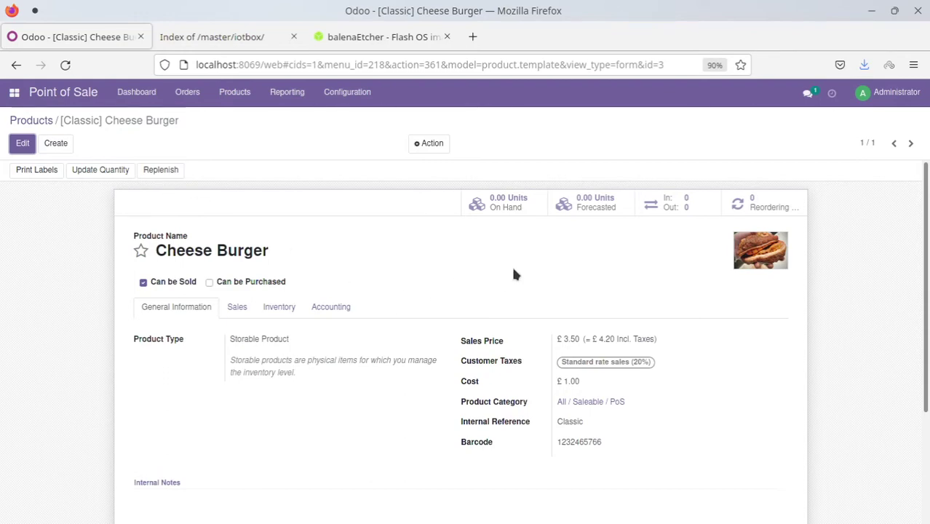
{"action": "scroll", "coordinate": [510, 262], "scroll_direction": "down", "scroll_amount": 2}
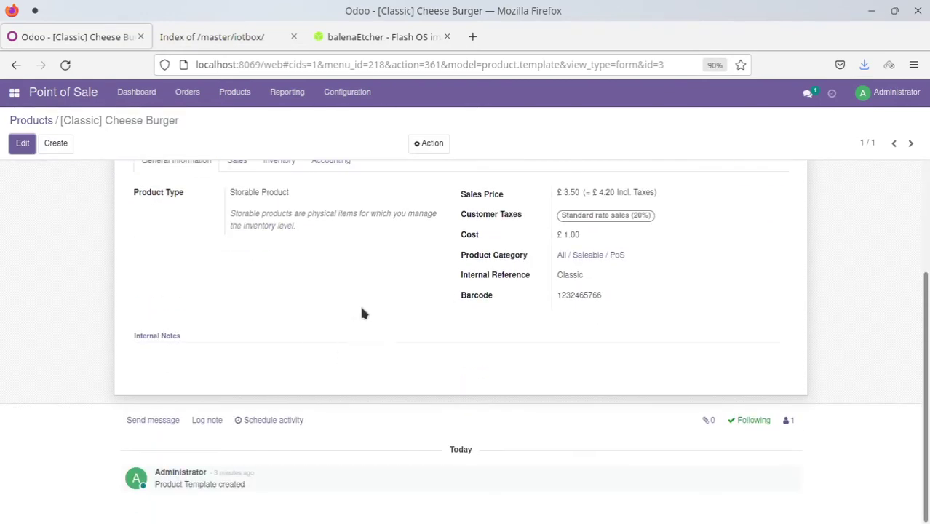
{"action": "scroll", "coordinate": [362, 313], "scroll_direction": "up", "scroll_amount": 2}
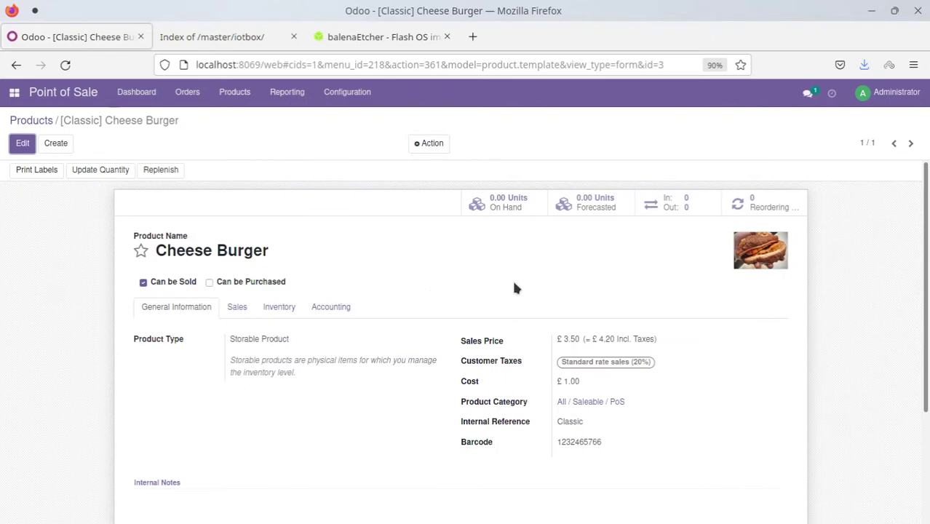
{"action": "left_click", "coordinate": [241, 308]}
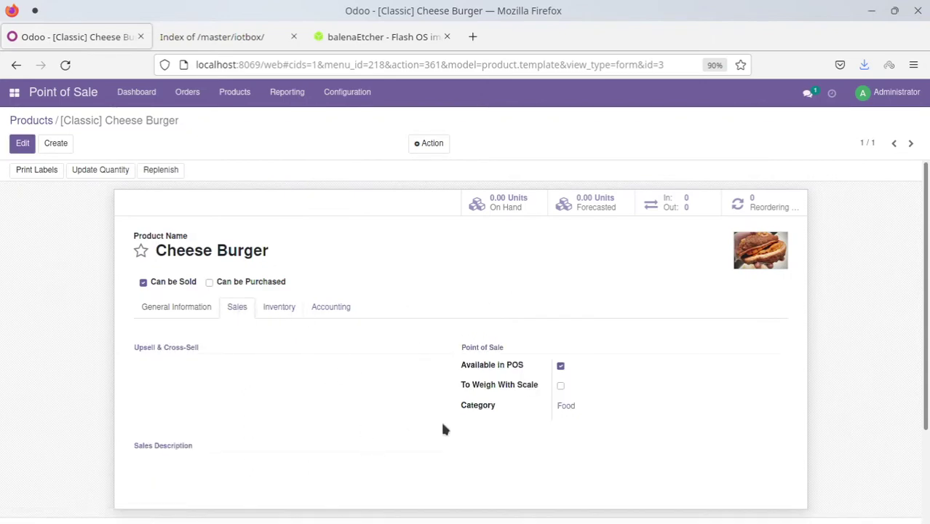
{"action": "left_click", "coordinate": [279, 308]}
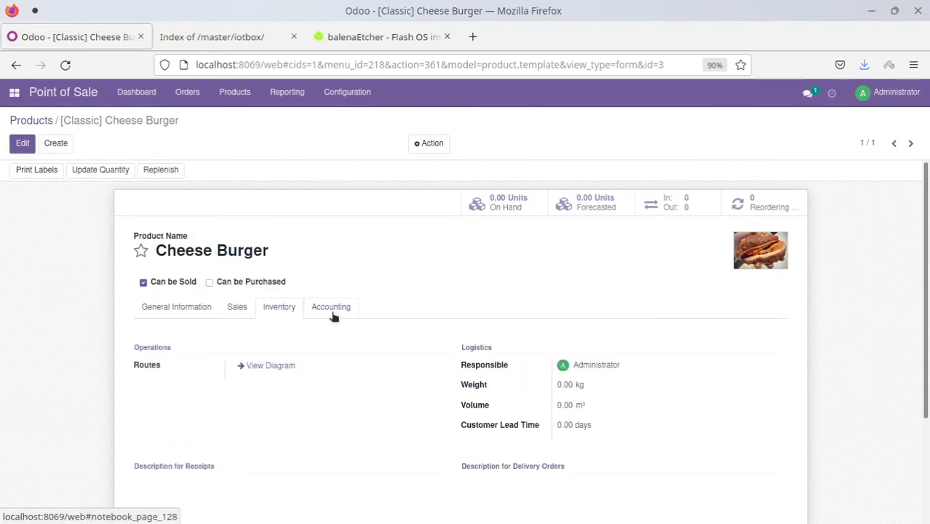
{"action": "left_click", "coordinate": [332, 309]}
{"action": "left_click", "coordinate": [169, 304]}
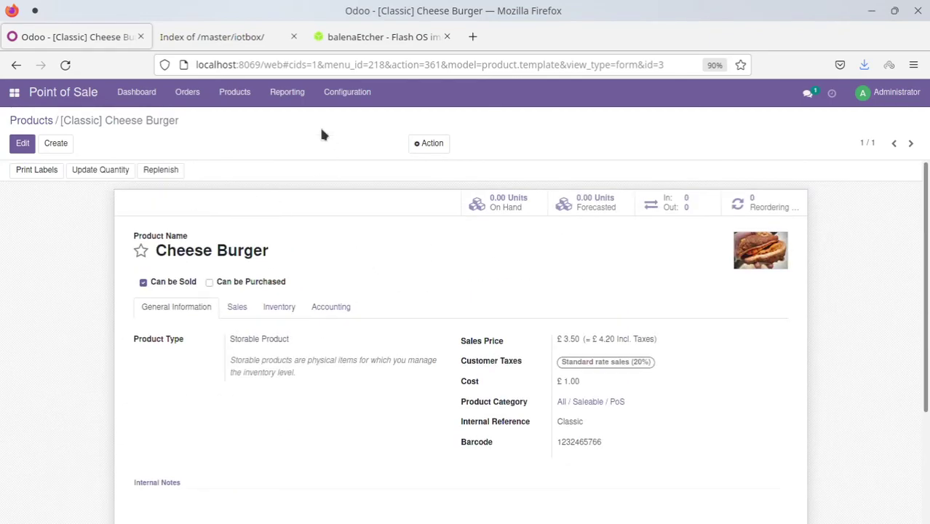
{"action": "left_click", "coordinate": [31, 120]}
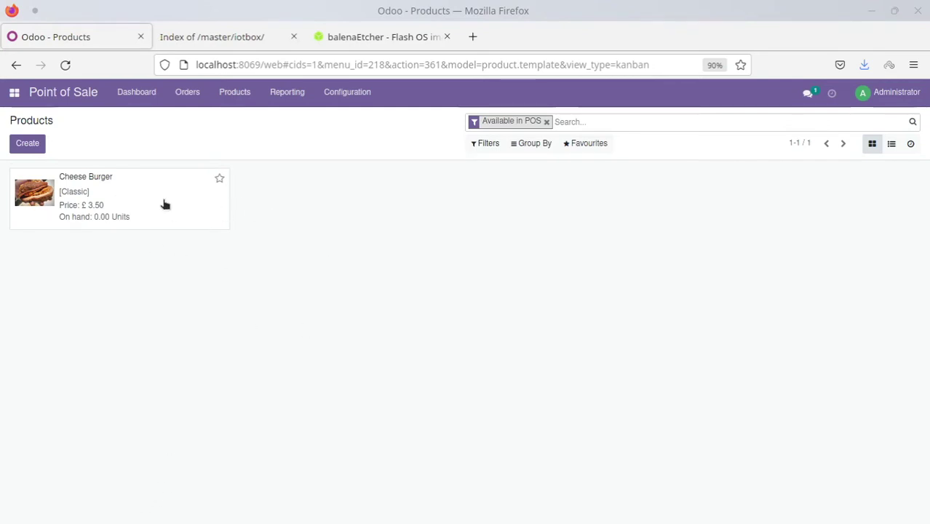
Open the full Products list and remove the Available in POS filter
{"action": "left_click", "coordinate": [243, 88]}
{"action": "left_click", "coordinate": [237, 117]}
{"action": "left_click", "coordinate": [546, 123]}
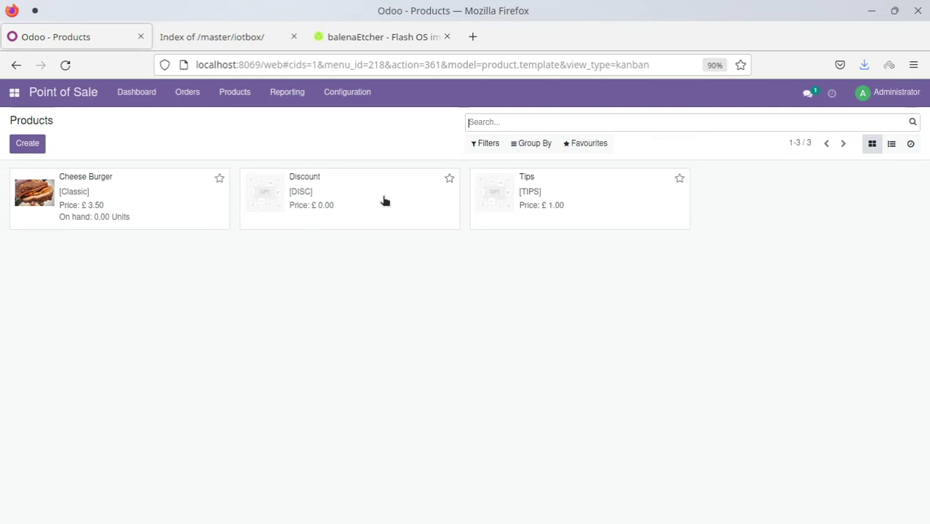
Inspect the Discount product's POS settings, leaving Available in POS switched off
{"action": "left_click", "coordinate": [384, 211]}
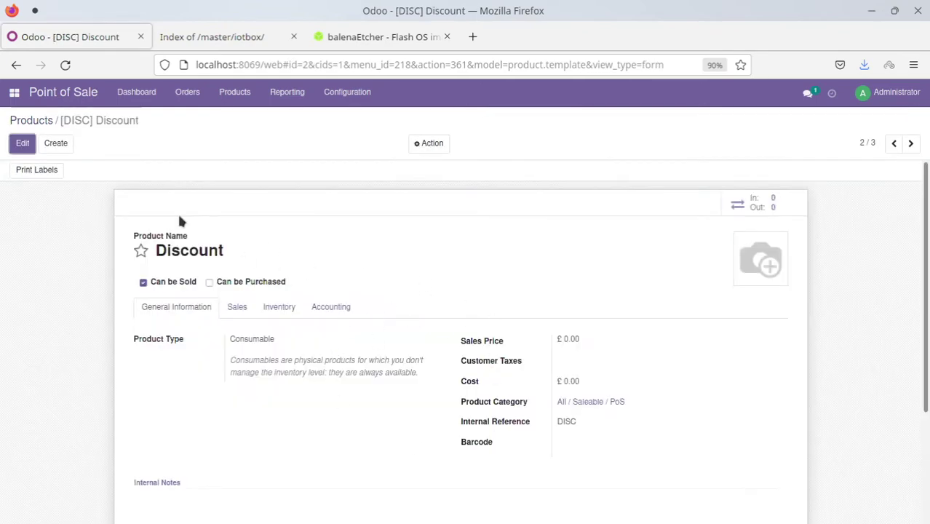
{"action": "key", "text": "alt+a"}
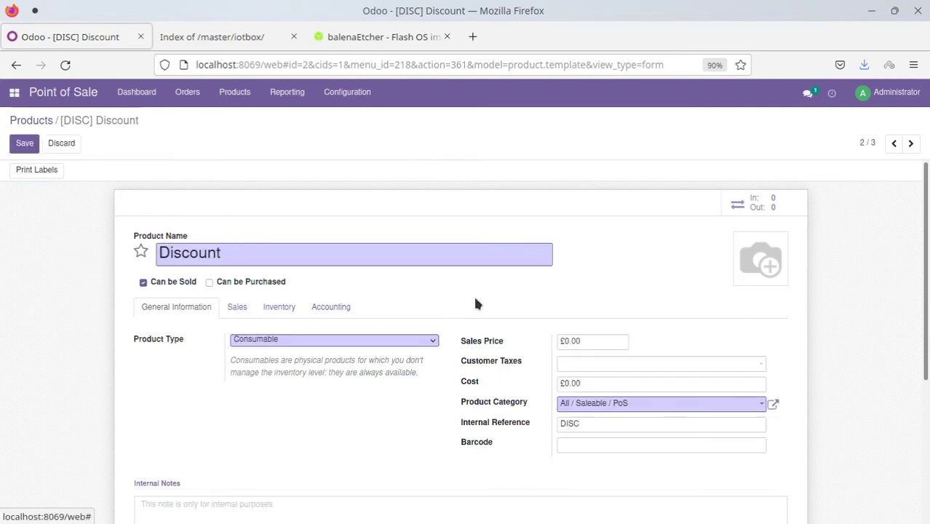
{"action": "scroll", "coordinate": [473, 294], "scroll_direction": "down", "scroll_amount": 3}
{"action": "left_click", "coordinate": [243, 205]}
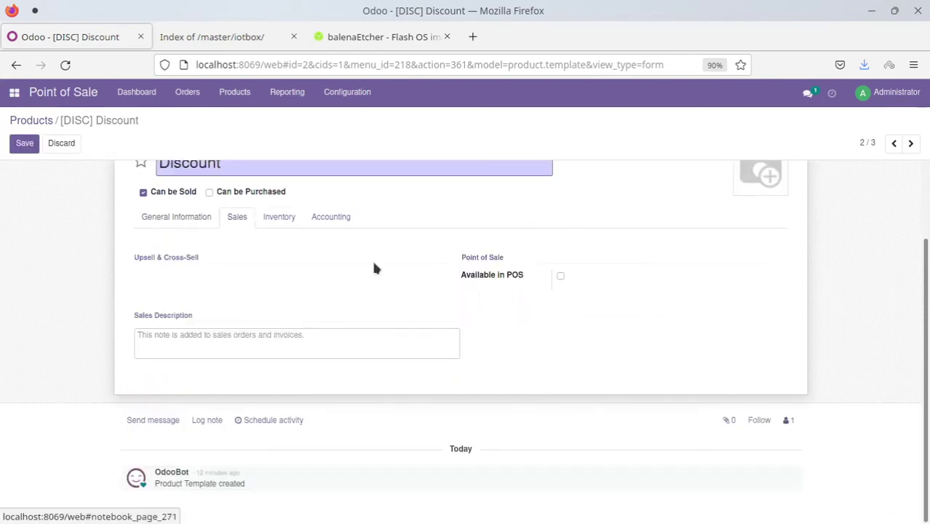
{"action": "left_click", "coordinate": [558, 276]}
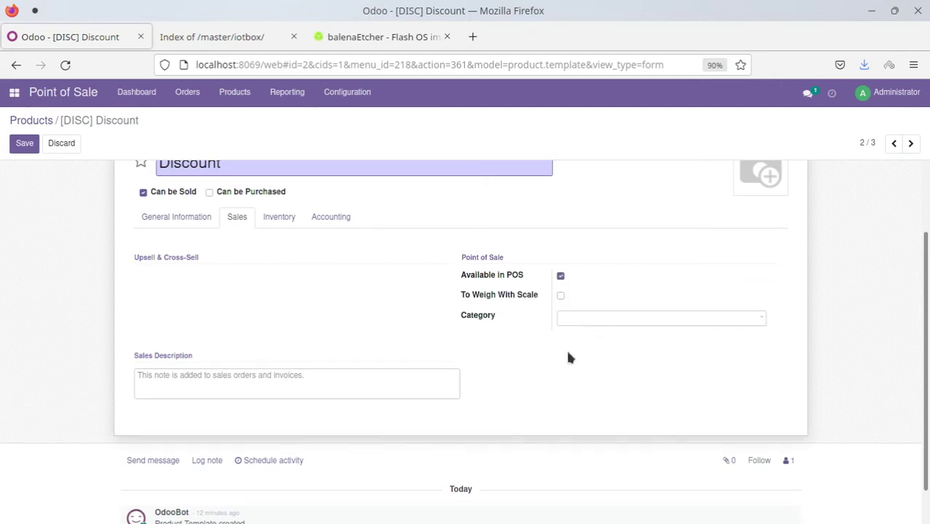
{"action": "left_click", "coordinate": [560, 278]}
{"action": "left_click", "coordinate": [560, 276]}
{"action": "left_click", "coordinate": [560, 277]}
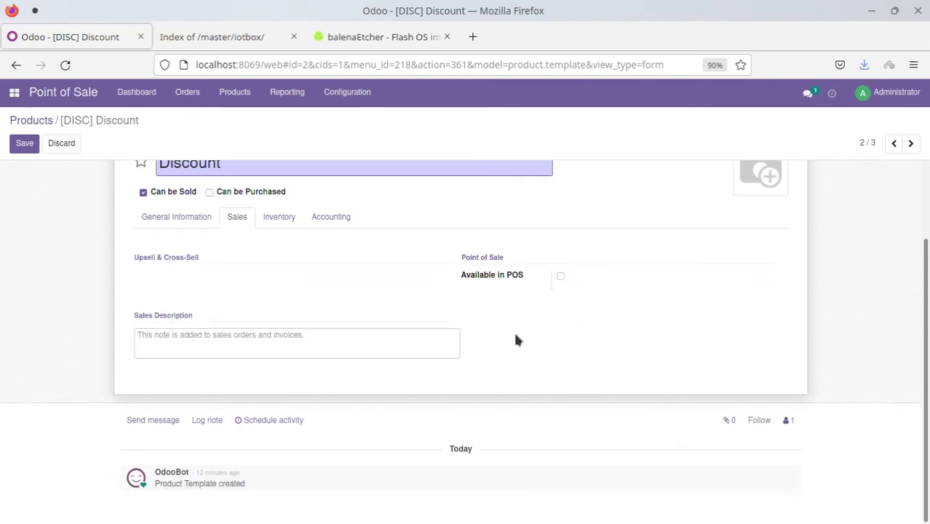
{"action": "scroll", "coordinate": [507, 303], "scroll_direction": "up", "scroll_amount": 2}
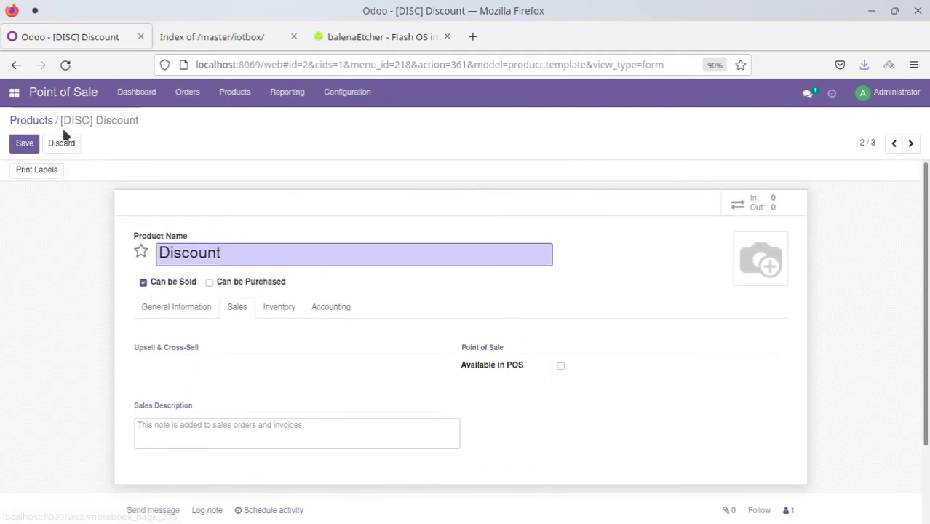
Inspect the Tips product and come back to the unfiltered Products list
{"action": "left_click", "coordinate": [31, 120]}
{"action": "left_click", "coordinate": [584, 224]}
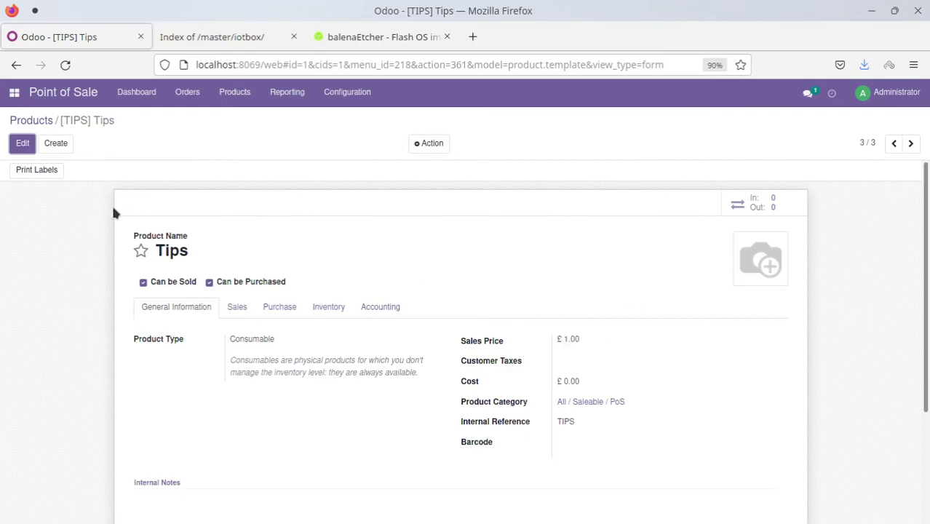
{"action": "left_click", "coordinate": [33, 120]}
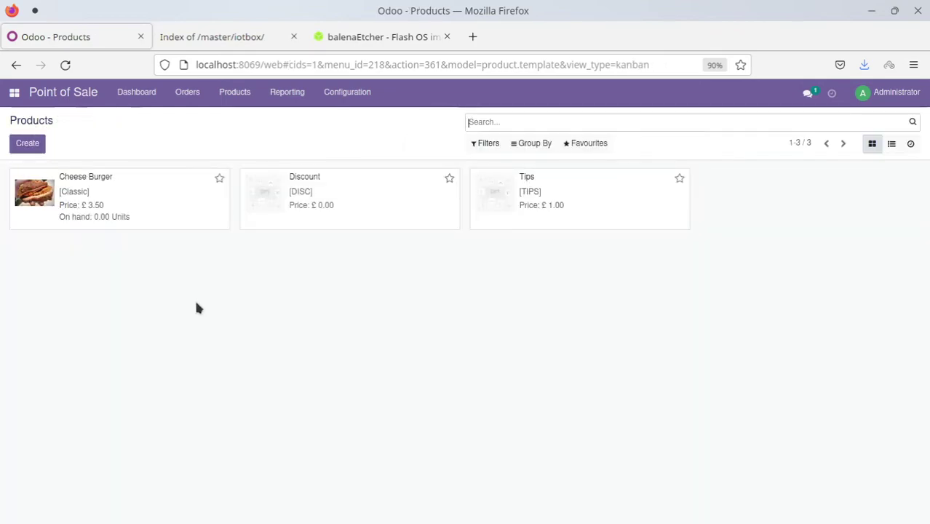
Reapply the Available in POS filter, check the Cheese Burger card, then move Firefox aside
{"action": "left_click", "coordinate": [489, 143]}
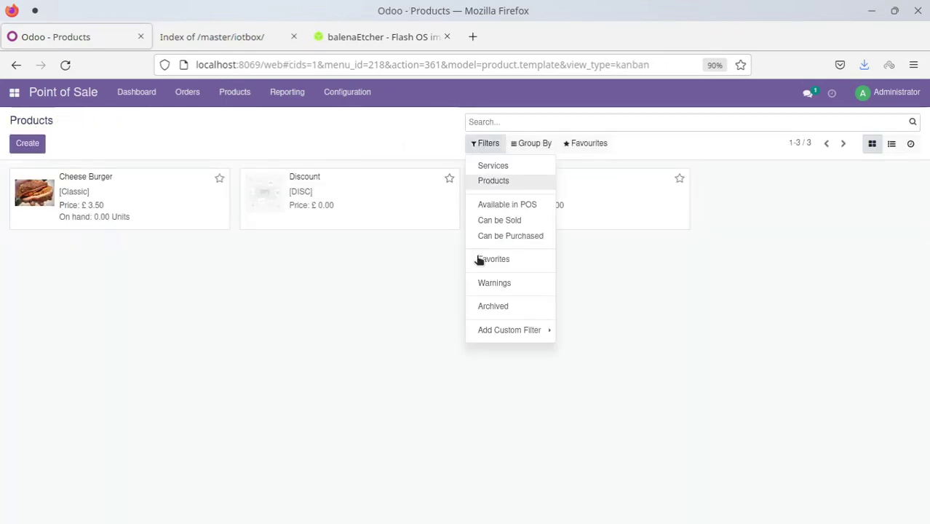
{"action": "left_click", "coordinate": [519, 208]}
{"action": "left_click", "coordinate": [336, 442]}
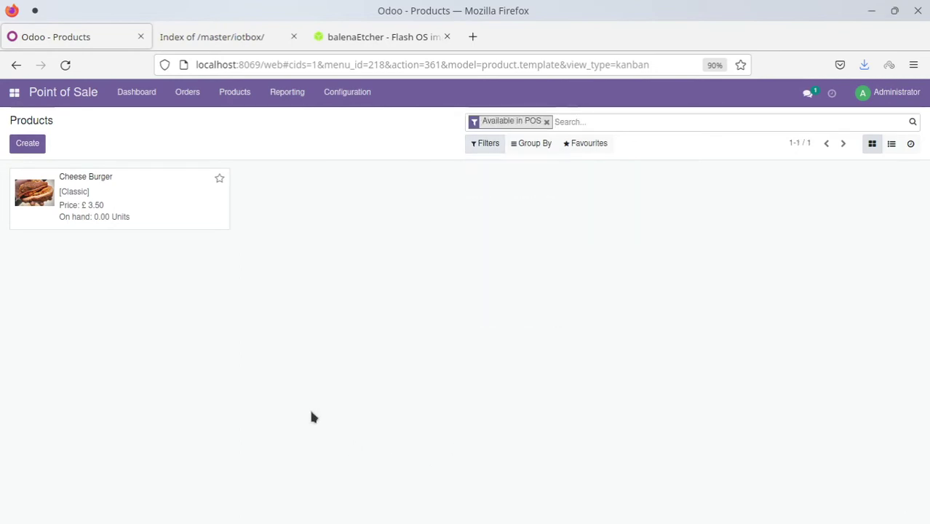
{"action": "left_click", "coordinate": [136, 209]}
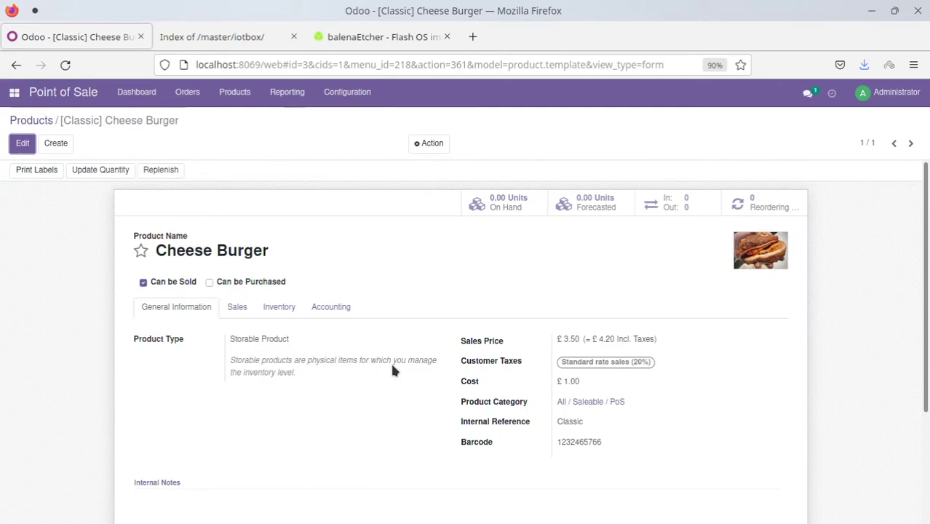
{"action": "left_click", "coordinate": [16, 64]}
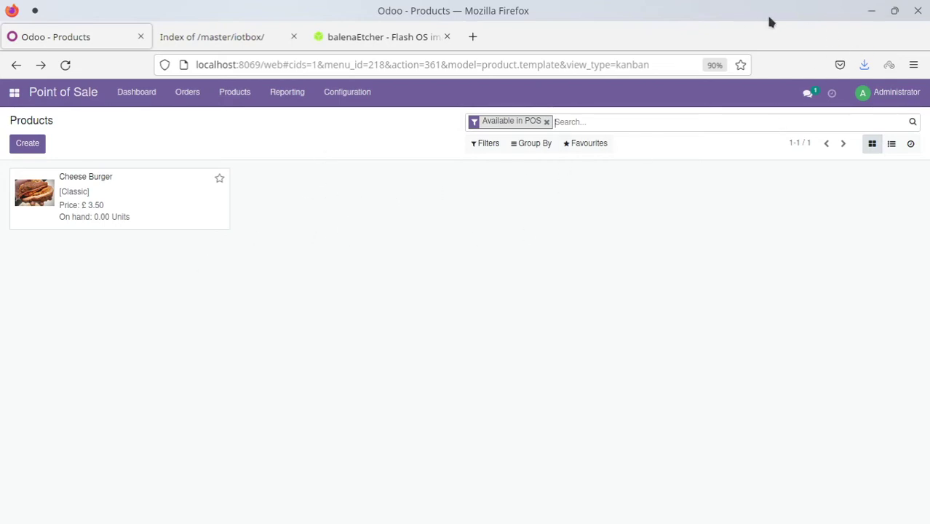
{"action": "left_click_drag", "start_coordinate": [748, 18], "coordinate": [549, 364]}
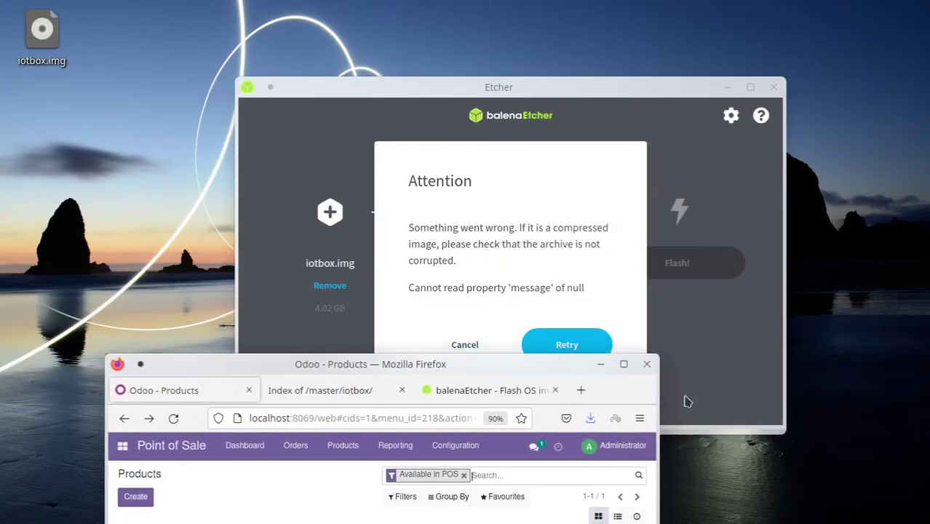
Hide Firefox, cancel balenaEtcher's flashing error, and close Etcher
{"action": "left_click", "coordinate": [600, 364]}
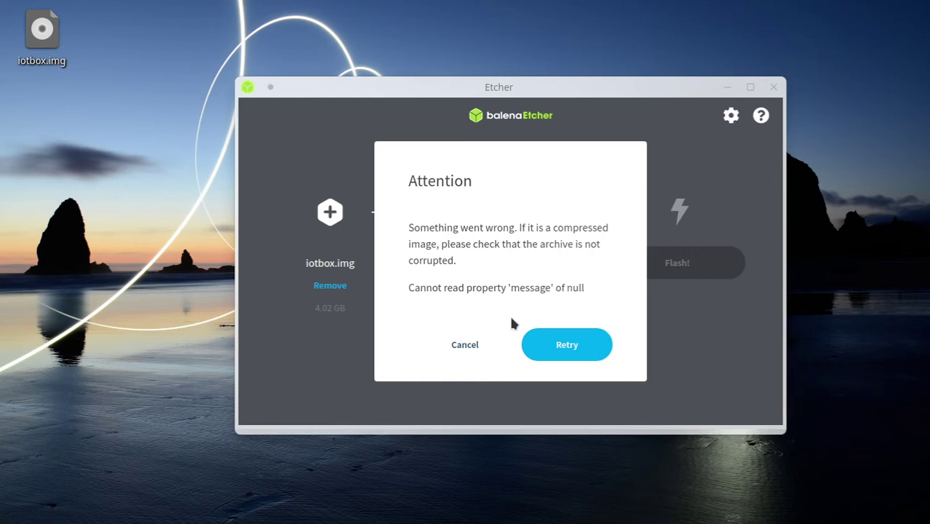
{"action": "left_click", "coordinate": [463, 346]}
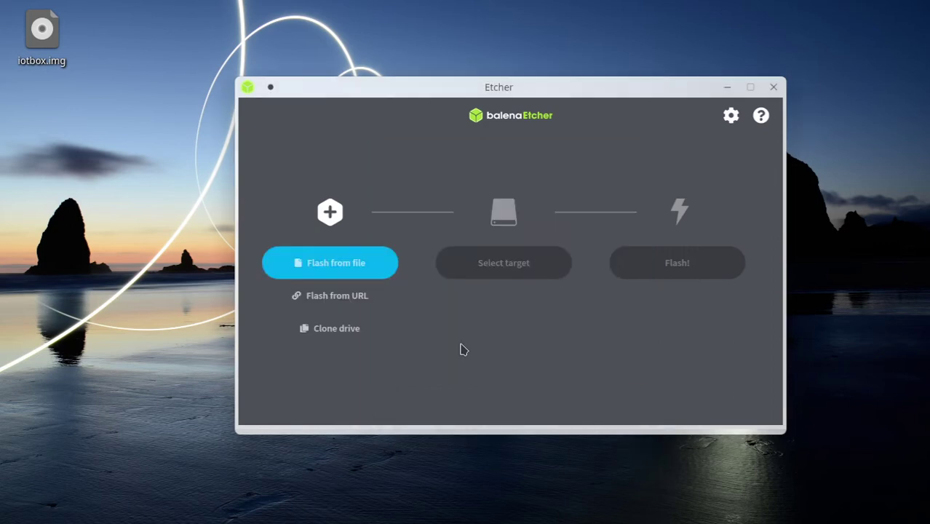
{"action": "left_click", "coordinate": [774, 88]}
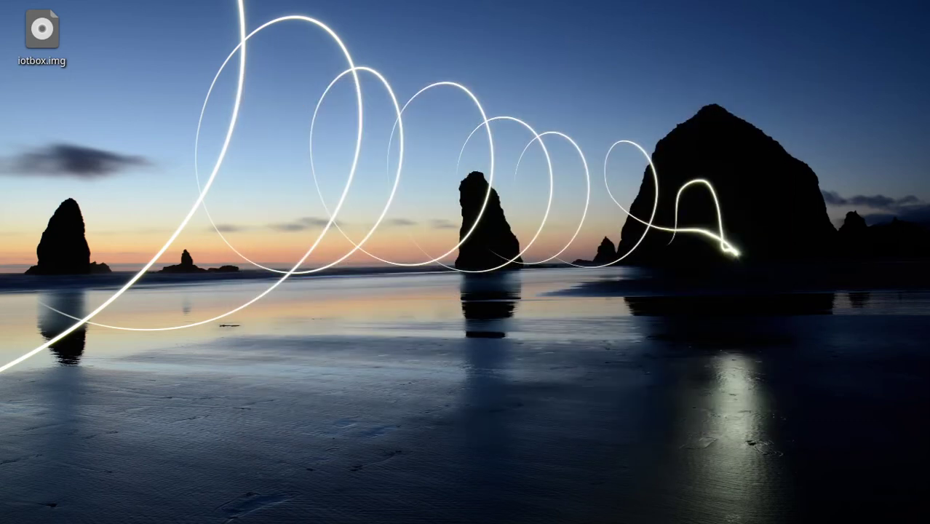
Move the Odoo Products window back up and make Firefox full screen
{"action": "left_click_drag", "start_coordinate": [442, 371], "coordinate": [519, 1]}
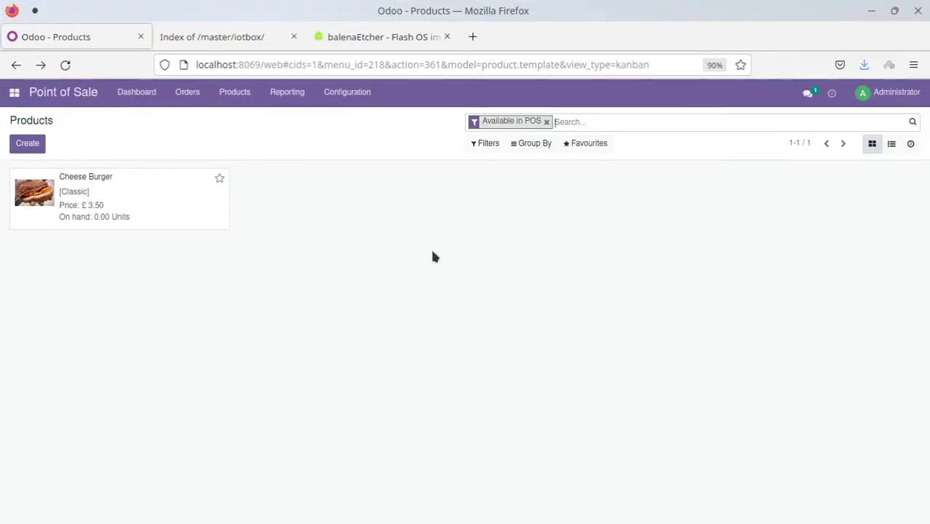
{"action": "key", "text": "F11"}
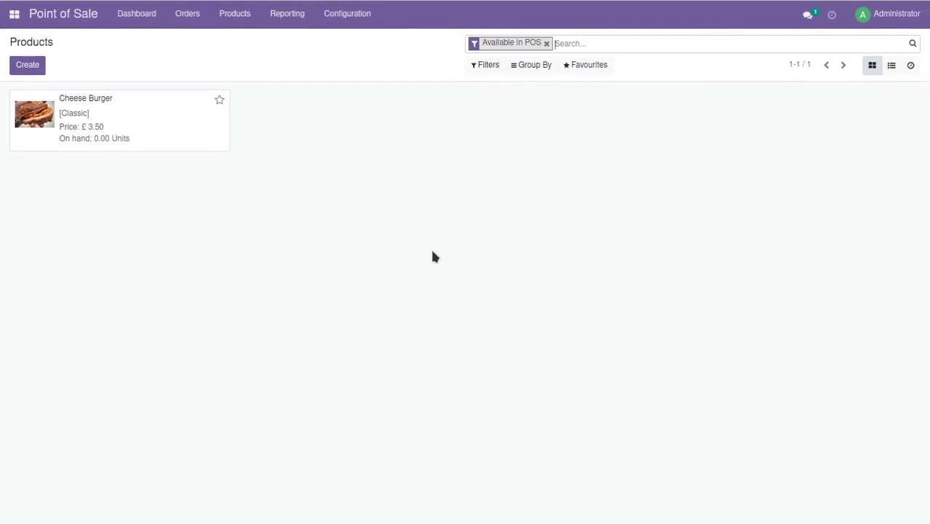
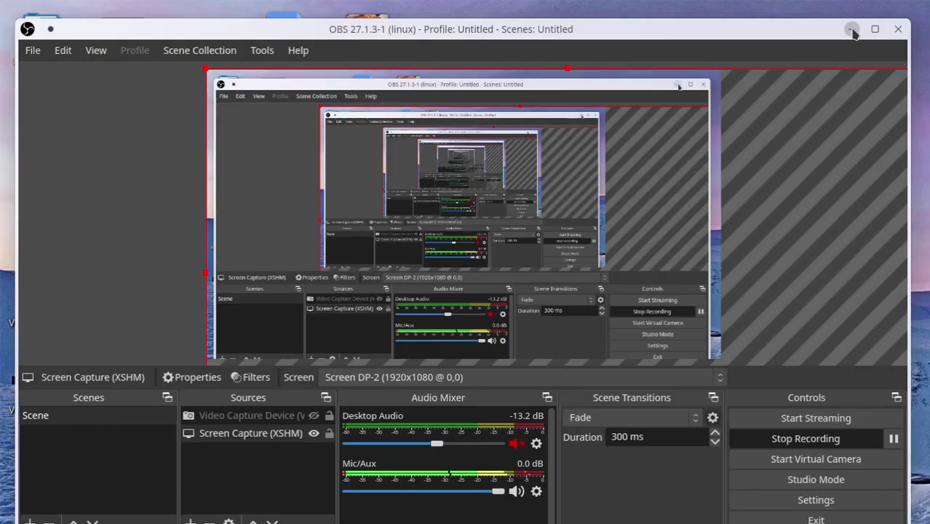
Minimize the OBS Studio window to reveal the private Firefox window
{"action": "left_click", "coordinate": [853, 31]}
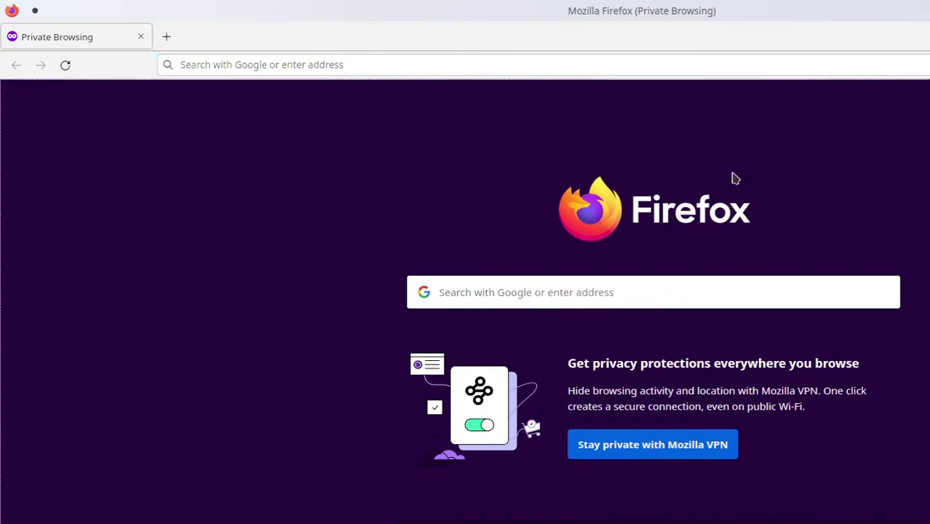
Enter 10.11.12.1 without the autofilled port to load the IoT Box setup page
{"action": "left_click", "coordinate": [366, 65]}
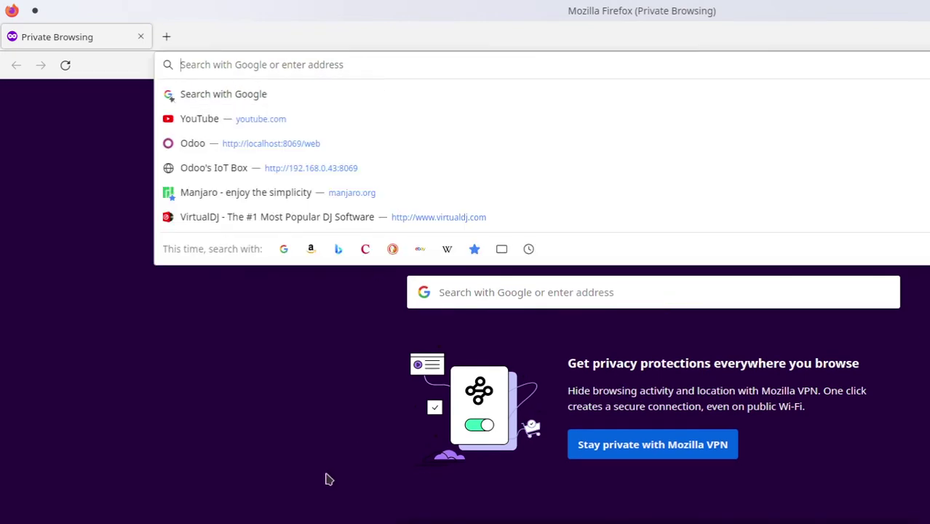
{"action": "left_click", "coordinate": [328, 442]}
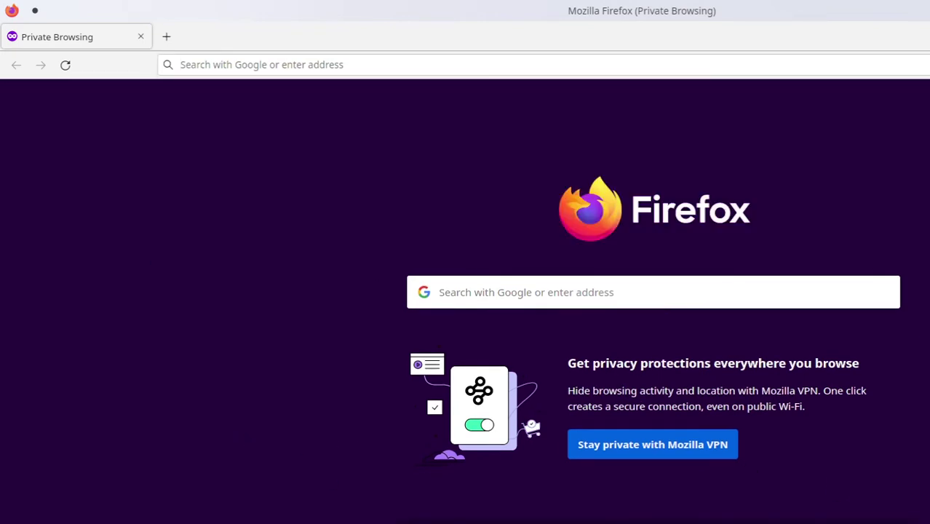
{"action": "left_click", "coordinate": [358, 65]}
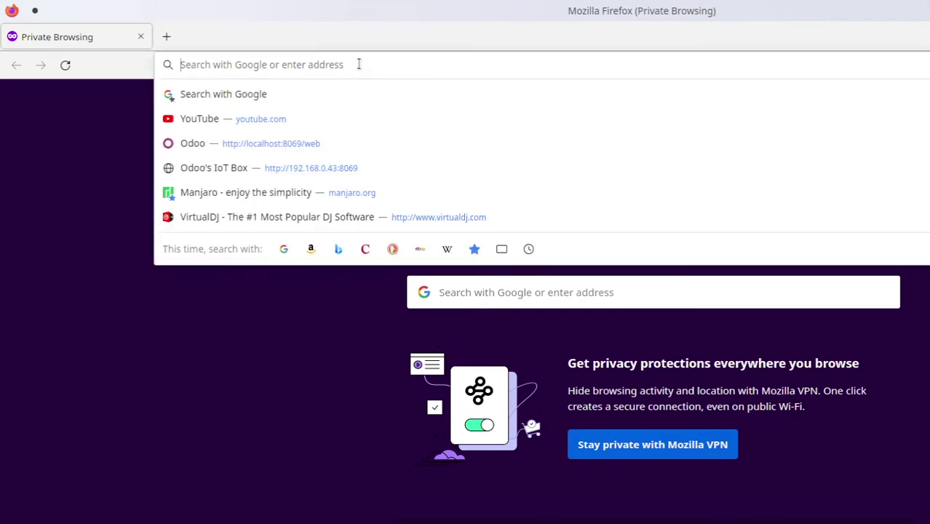
{"action": "type", "text": "10.1"}
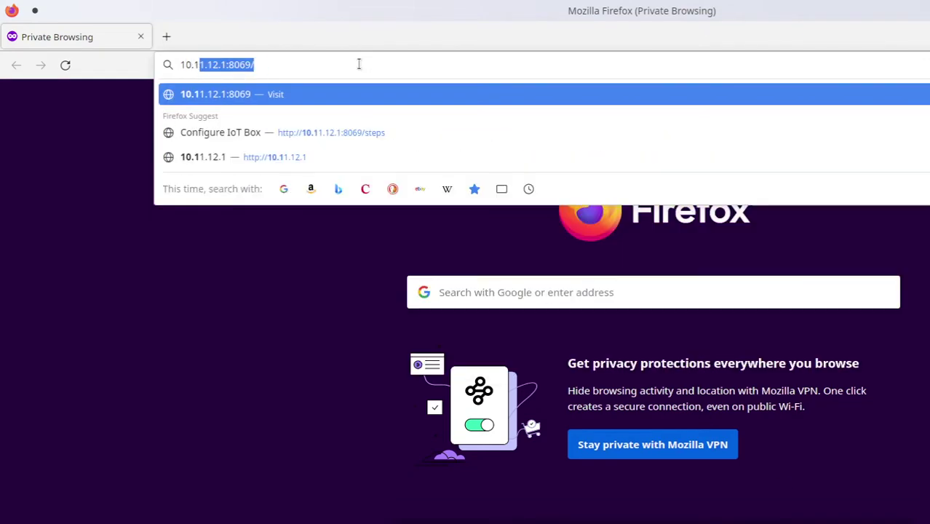
{"action": "type", "text": "1.12.1"}
{"action": "key", "text": "BackSpace"}
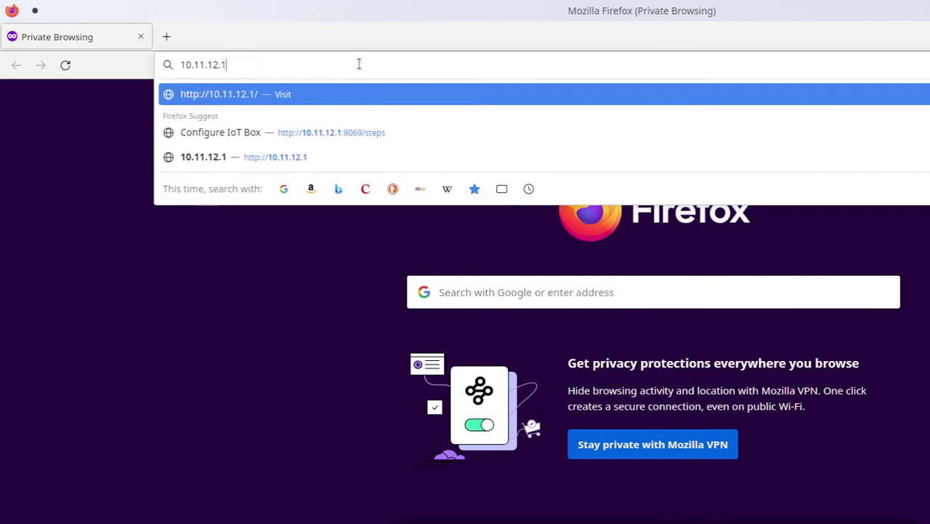
{"action": "key", "text": "Return"}
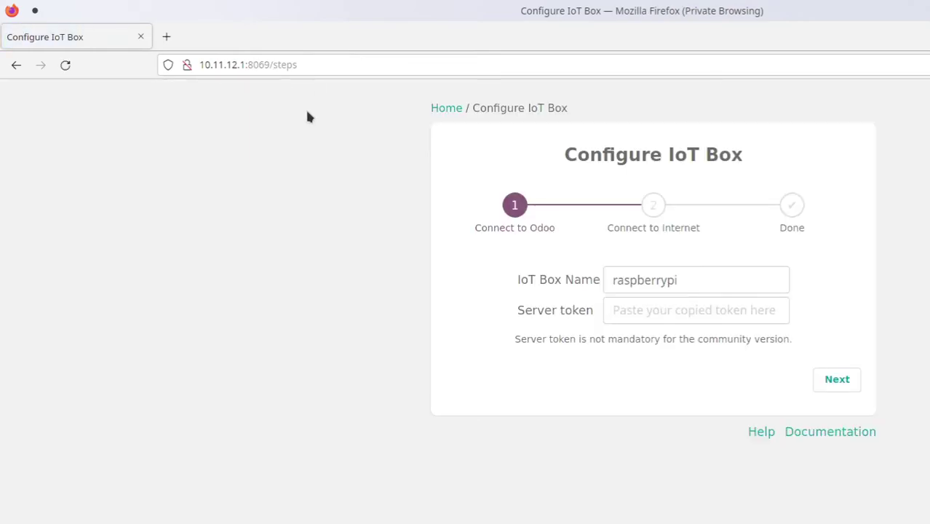
Zoom the page in and change the IoT Box Name from raspberrypi to BURGERBAR
{"action": "key", "text": "ctrl+plus"}
{"action": "key", "text": "ctrl+plus"}
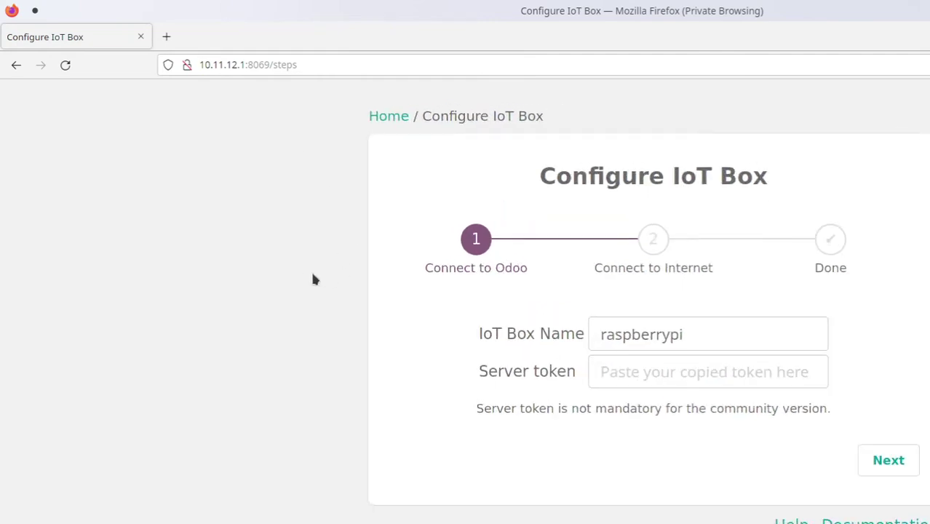
{"action": "key", "text": "ctrl+plus"}
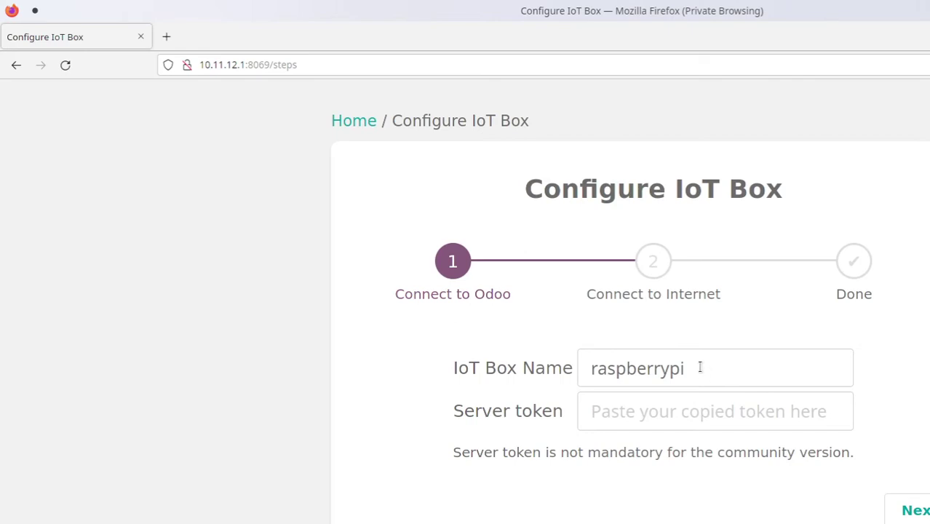
{"action": "left_click_drag", "start_coordinate": [698, 367], "coordinate": [503, 369]}
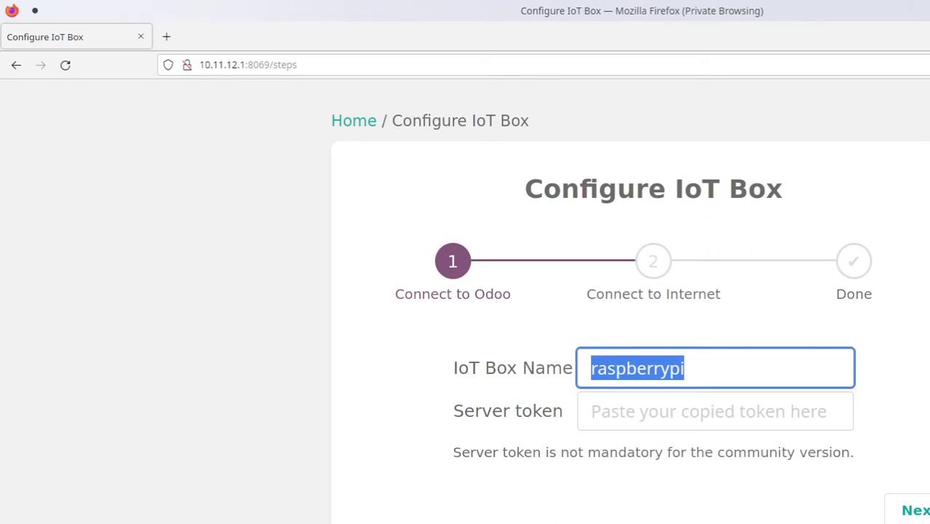
{"action": "type", "text": "BAR"}
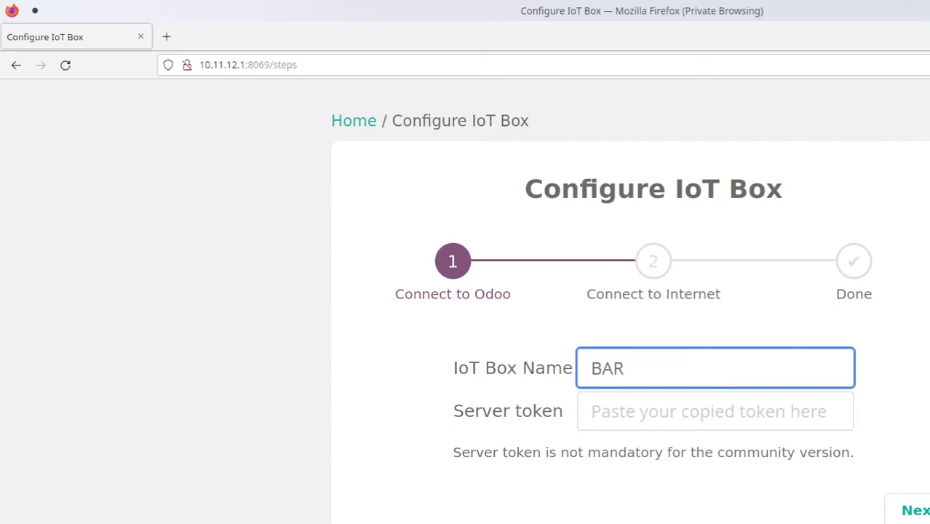
{"action": "key", "text": "Left"}
{"action": "key", "text": "Left"}
{"action": "key", "text": "Left"}
{"action": "type", "text": "BURGER"}
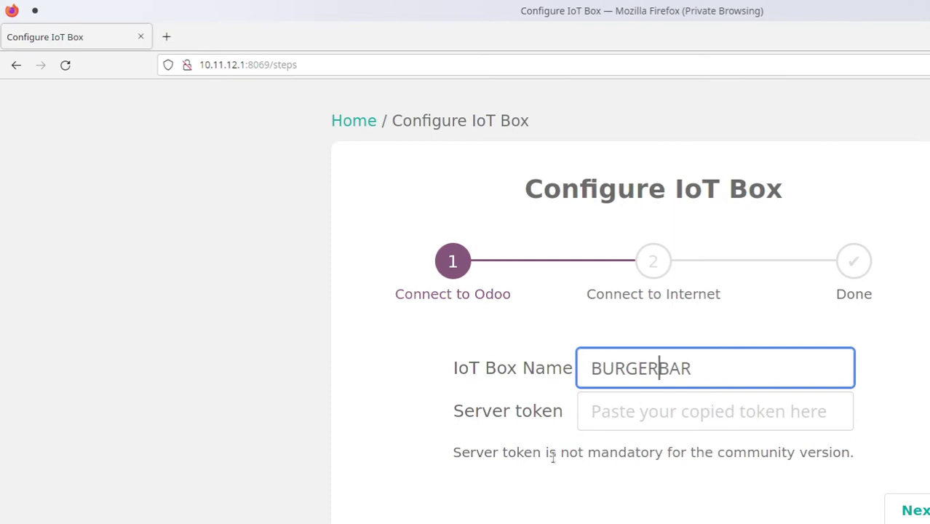
Review the server token note and proceed to the Connect to Internet step
{"action": "left_click_drag", "start_coordinate": [453, 454], "coordinate": [851, 454]}
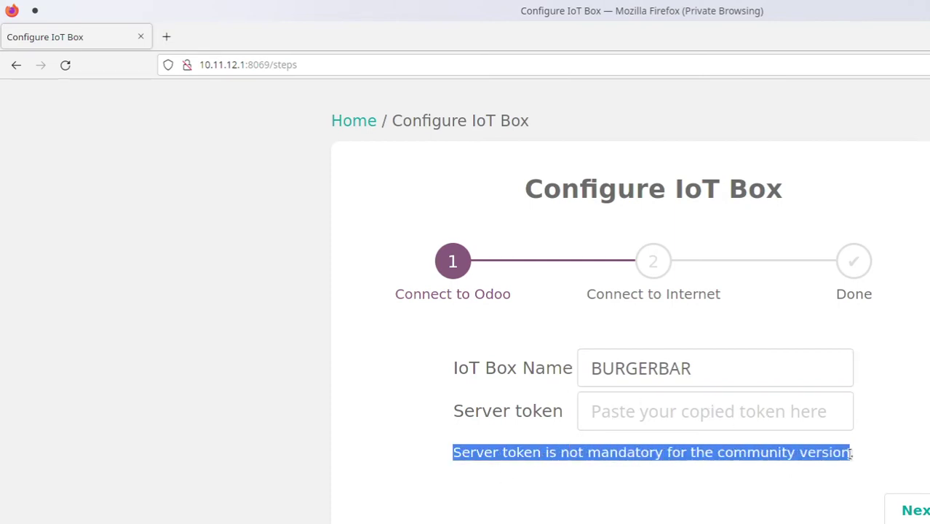
{"action": "left_click", "coordinate": [905, 417]}
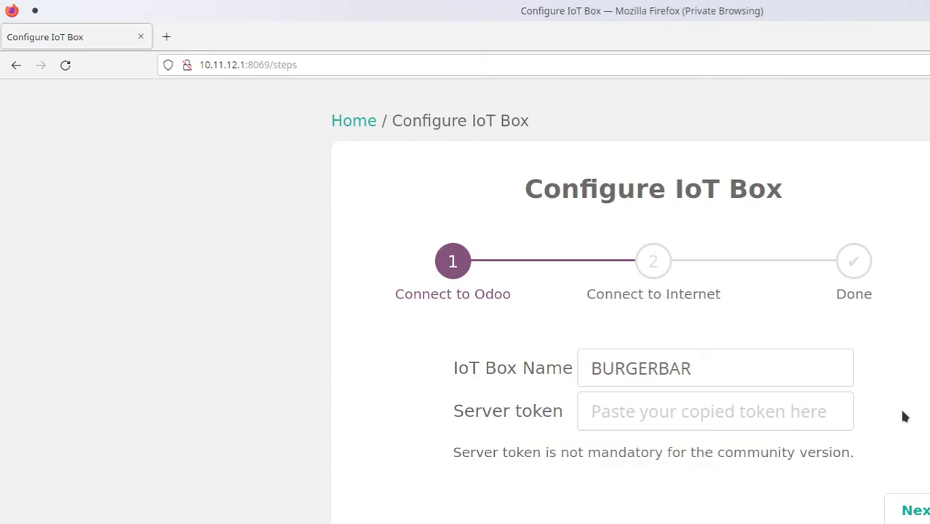
{"action": "left_click", "coordinate": [921, 512]}
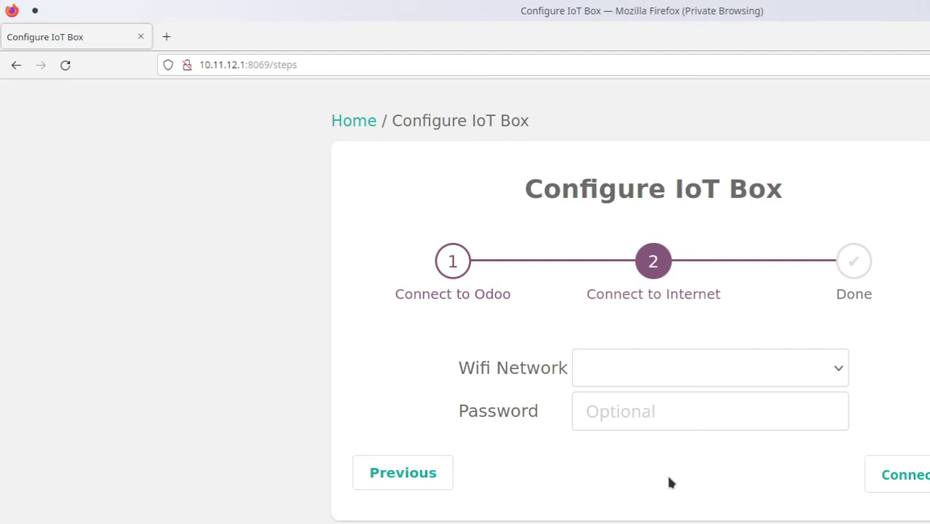
Confirm the Wifi Network dropdown lists no networks, then open the developer tools inspector
{"action": "left_click", "coordinate": [798, 370]}
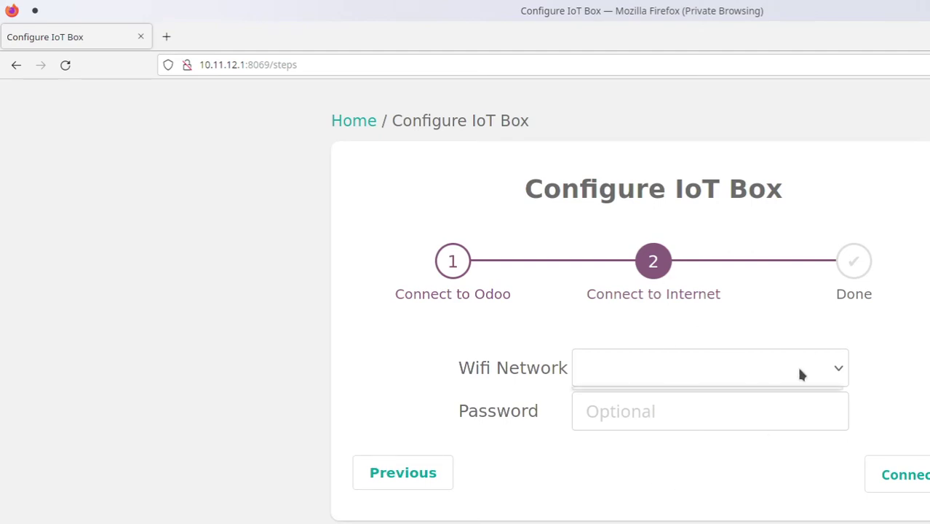
{"action": "left_click", "coordinate": [845, 368]}
{"action": "left_click", "coordinate": [837, 371]}
{"action": "left_click", "coordinate": [875, 388]}
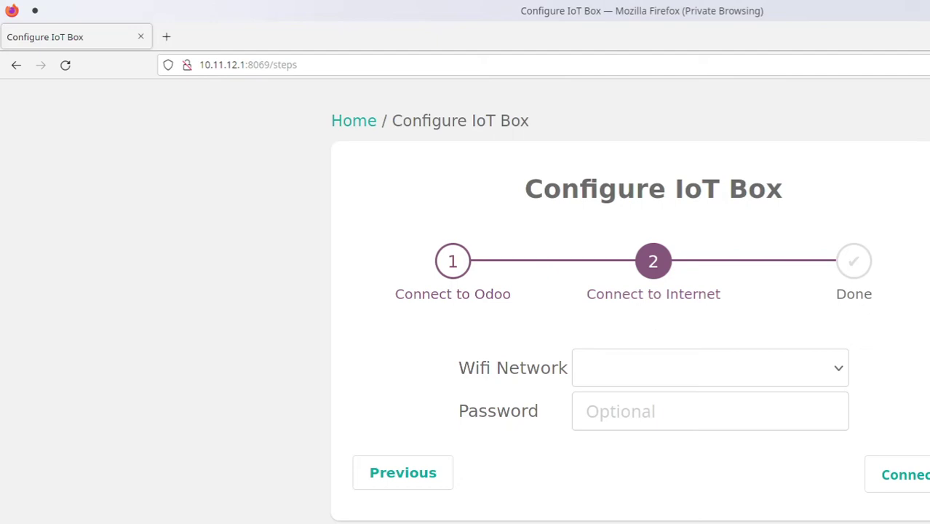
{"action": "key", "text": "ctrl+shift+i"}
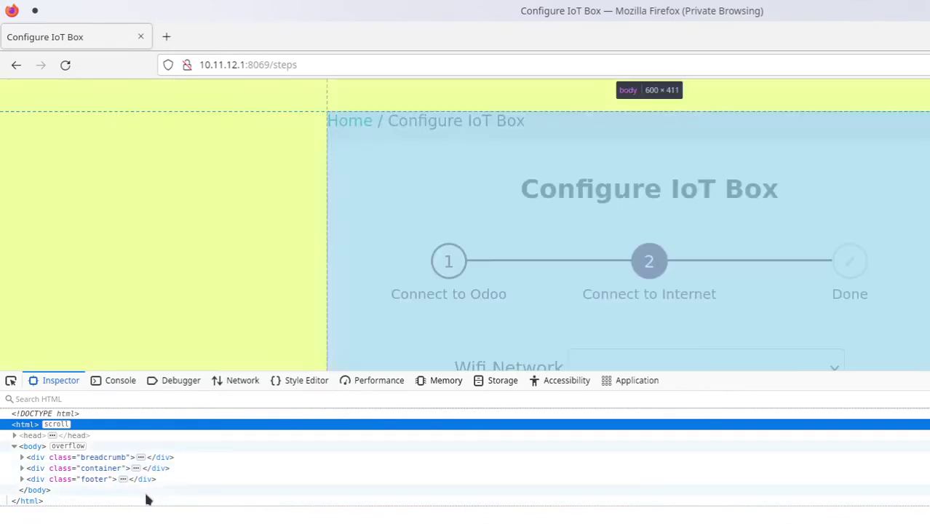
Enlarge the DevTools text and scroll the markup to the Wifi Network table row
{"action": "key", "text": "ctrl+plus"}
{"action": "key", "text": "ctrl+plus"}
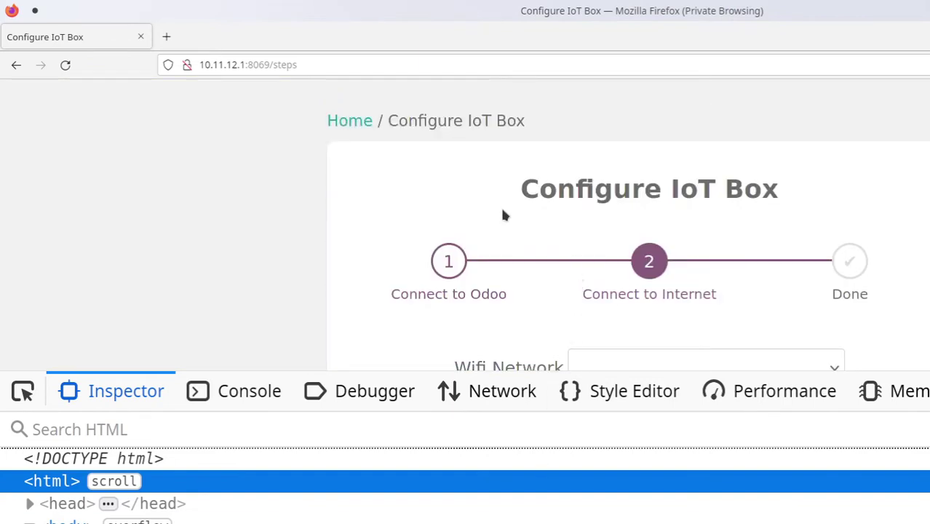
{"action": "scroll", "coordinate": [501, 214], "scroll_direction": "down", "scroll_amount": 3}
{"action": "scroll", "coordinate": [501, 215], "scroll_direction": "up", "scroll_amount": 2}
{"action": "scroll", "coordinate": [500, 217], "scroll_direction": "up", "scroll_amount": 1}
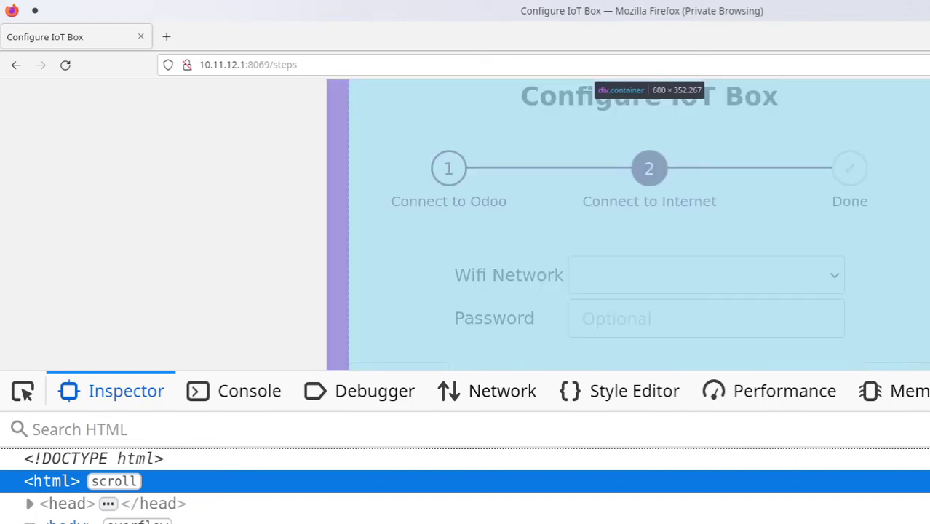
{"action": "scroll", "coordinate": [466, 488], "scroll_direction": "down", "scroll_amount": 3}
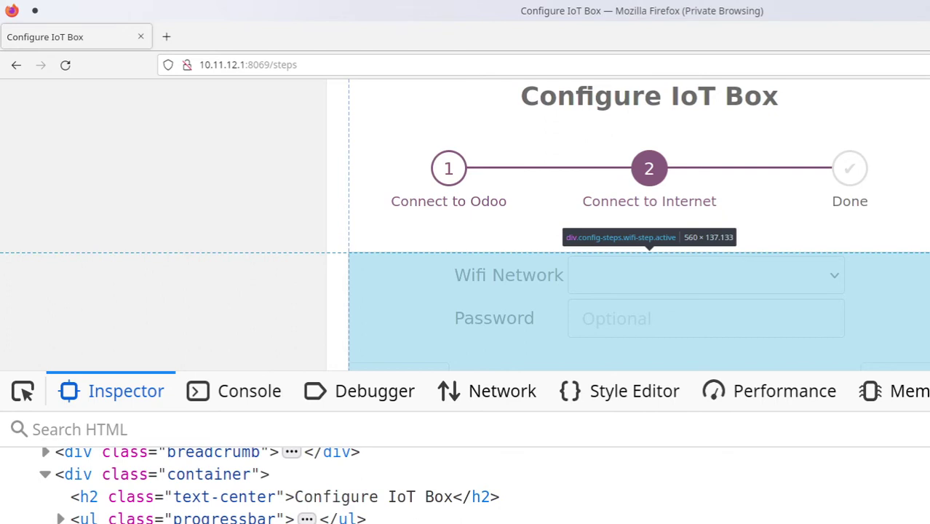
{"action": "scroll", "coordinate": [466, 488], "scroll_direction": "down", "scroll_amount": 3}
{"action": "scroll", "coordinate": [466, 488], "scroll_direction": "up", "scroll_amount": 5}
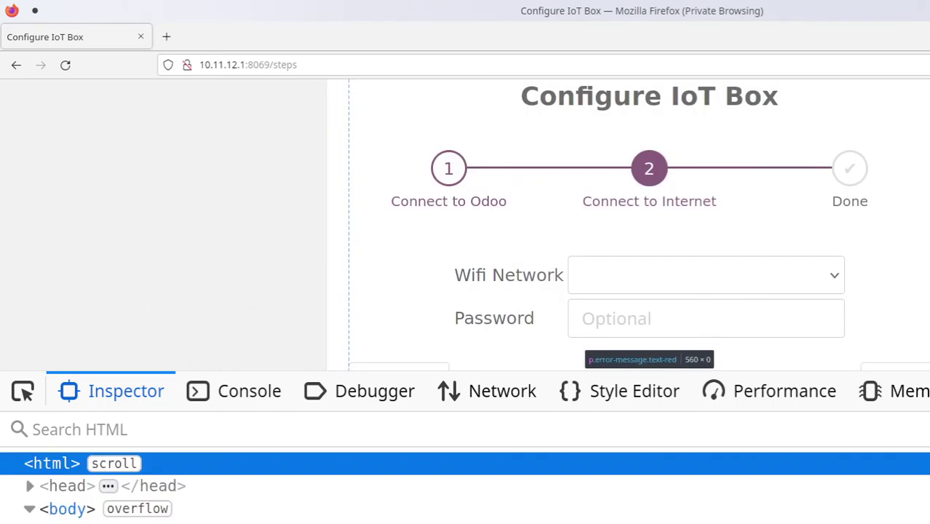
{"action": "scroll", "coordinate": [466, 488], "scroll_direction": "down", "scroll_amount": 5}
{"action": "scroll", "coordinate": [466, 488], "scroll_direction": "up", "scroll_amount": 3}
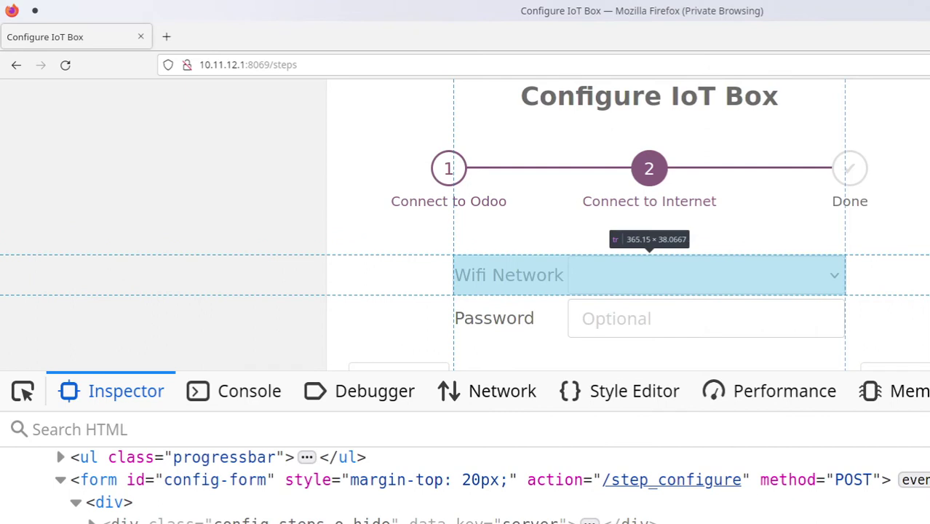
{"action": "scroll", "coordinate": [171, 503], "scroll_direction": "down", "scroll_amount": 5}
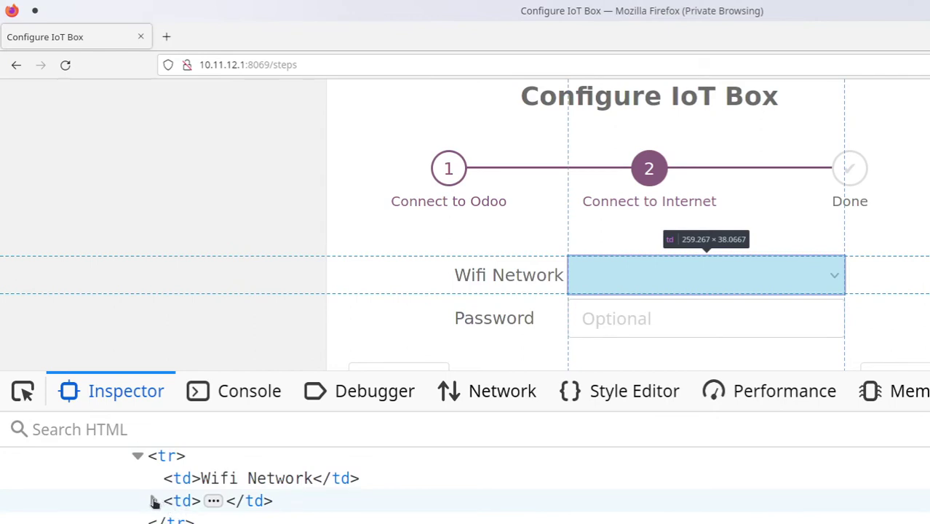
Rename the Wifi Network select element's tag to input, making it a typeable text box
{"action": "left_click", "coordinate": [154, 501]}
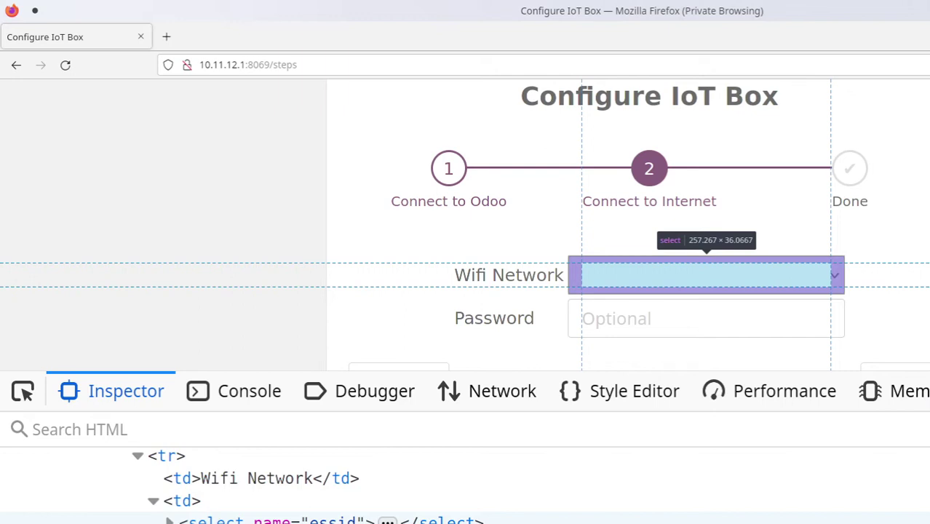
{"action": "left_click", "coordinate": [219, 521]}
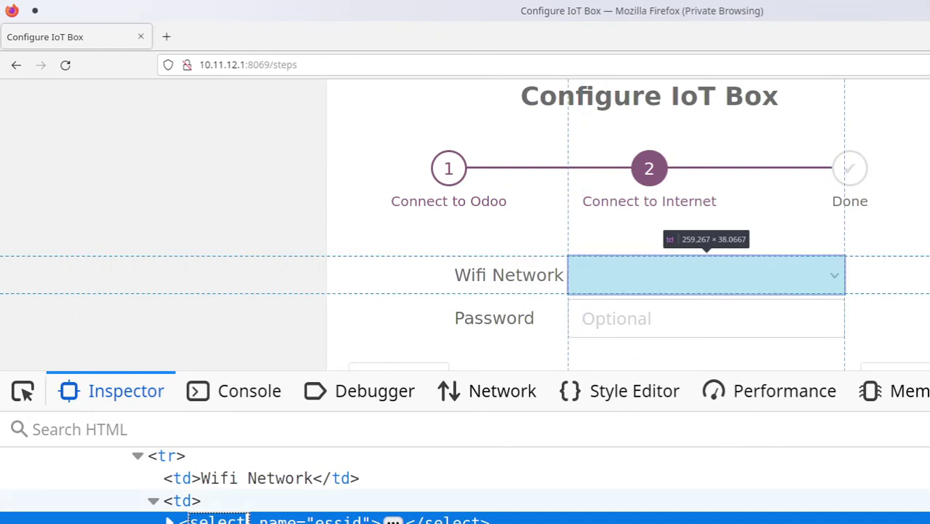
{"action": "type", "text": "input"}
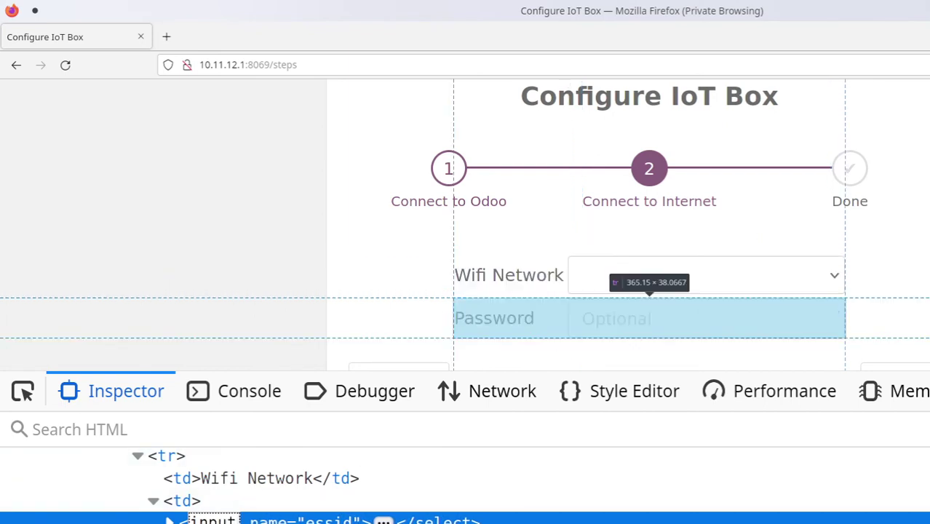
{"action": "key", "text": "Return"}
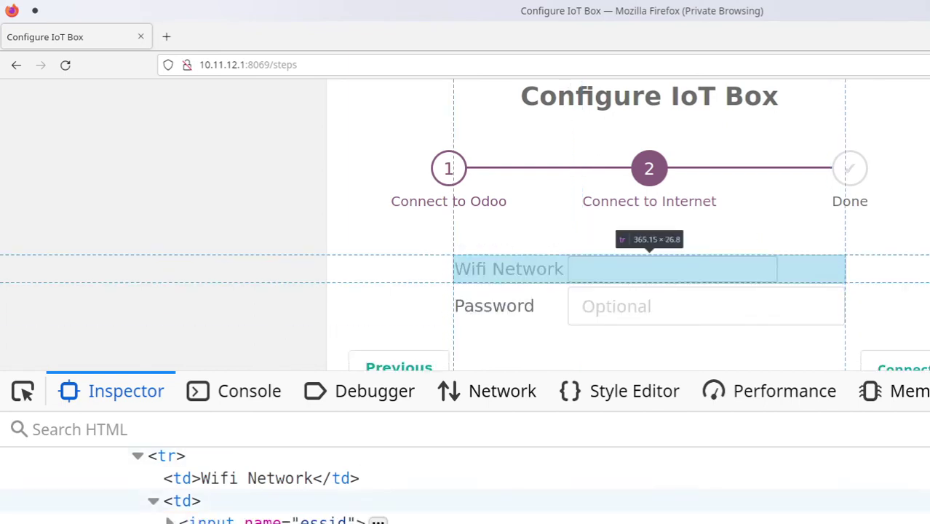
{"action": "left_click", "coordinate": [625, 263]}
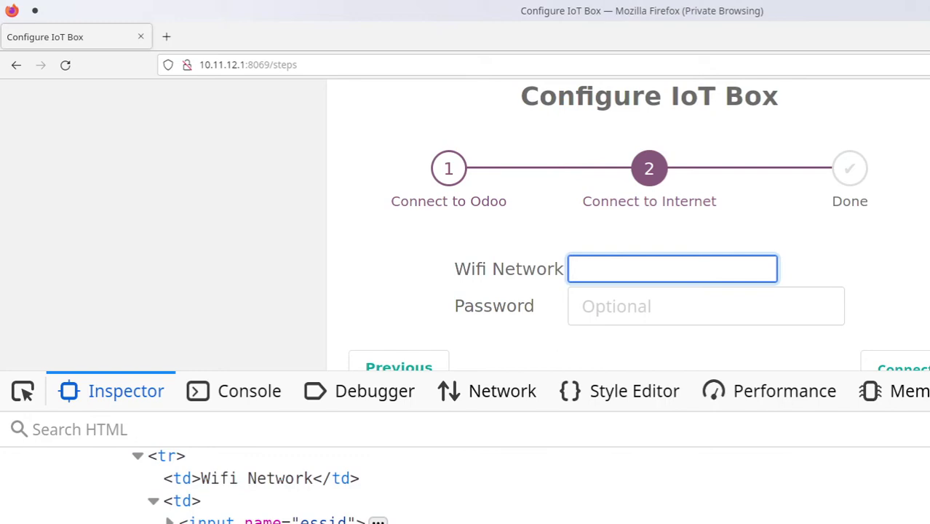
Close DevTools and enter VM9778779 as the Wifi Network name
{"action": "key", "text": "F12"}
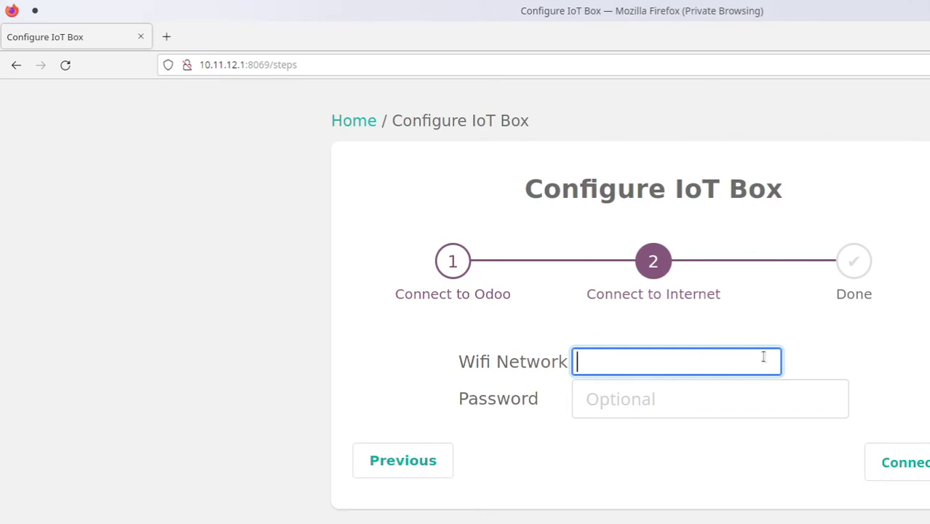
{"action": "type", "text": "VM"}
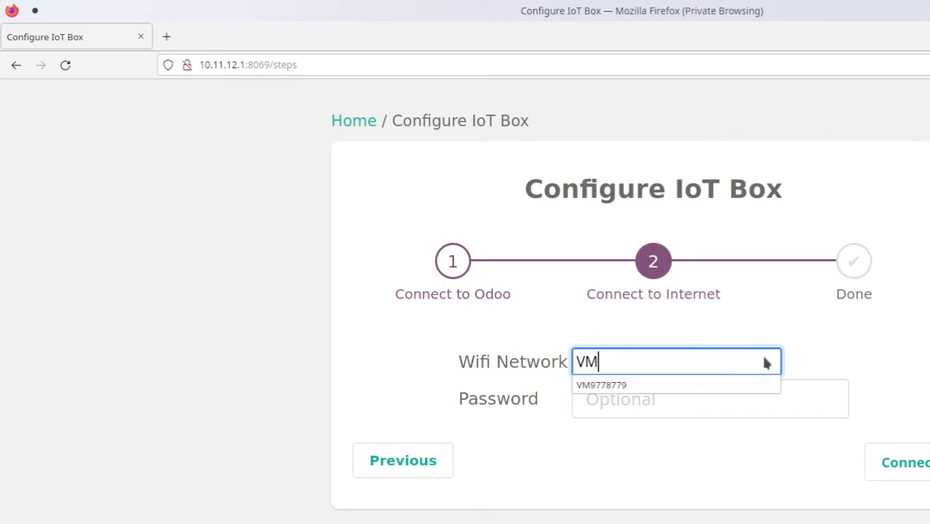
{"action": "left_click", "coordinate": [642, 384]}
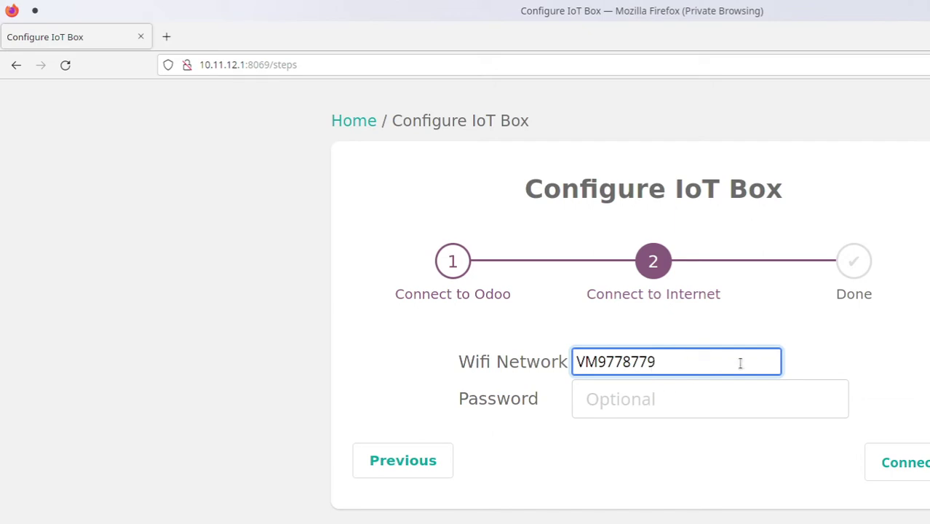
{"action": "left_click", "coordinate": [707, 368]}
{"action": "key", "text": "Escape"}
{"action": "left_click", "coordinate": [798, 369]}
{"action": "left_click", "coordinate": [779, 368]}
{"action": "left_click_drag", "start_coordinate": [725, 362], "coordinate": [508, 366]}
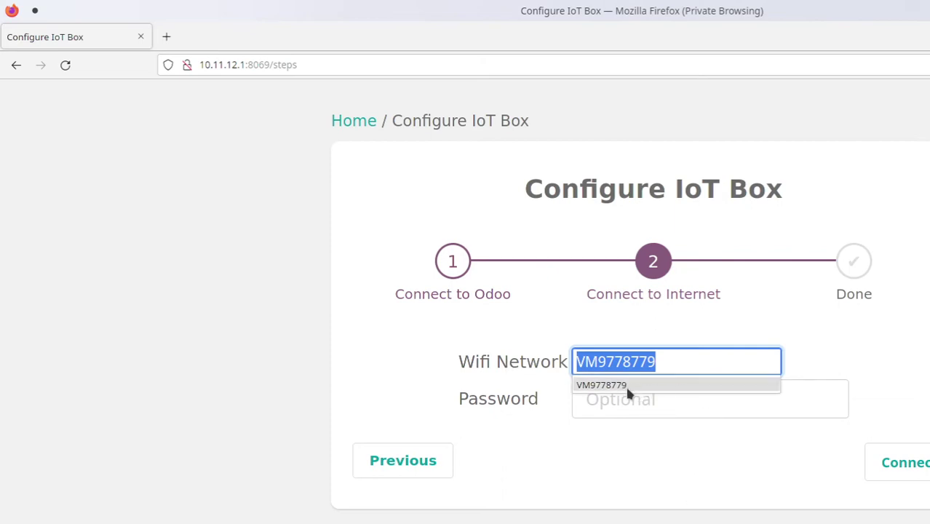
{"action": "key", "text": "BackSpace"}
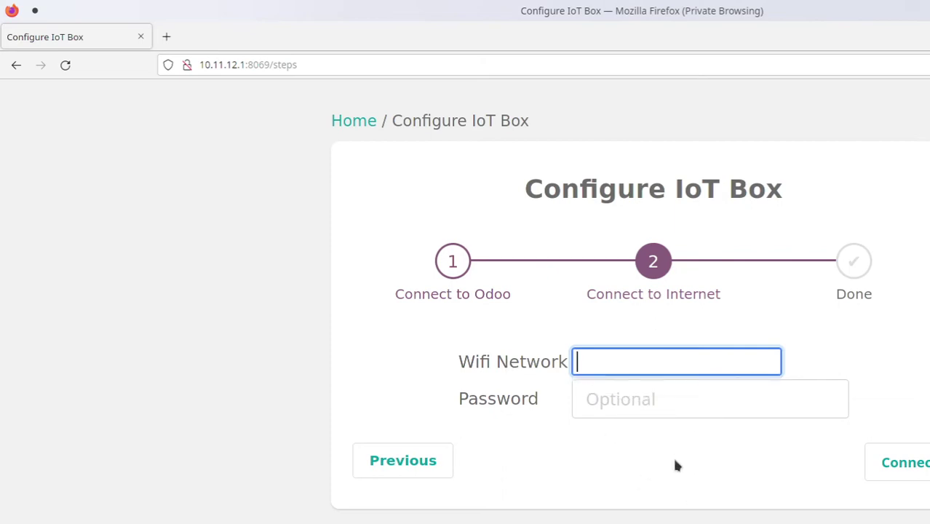
{"action": "left_click", "coordinate": [670, 455]}
{"action": "left_click", "coordinate": [757, 357]}
{"action": "type", "text": "VM"}
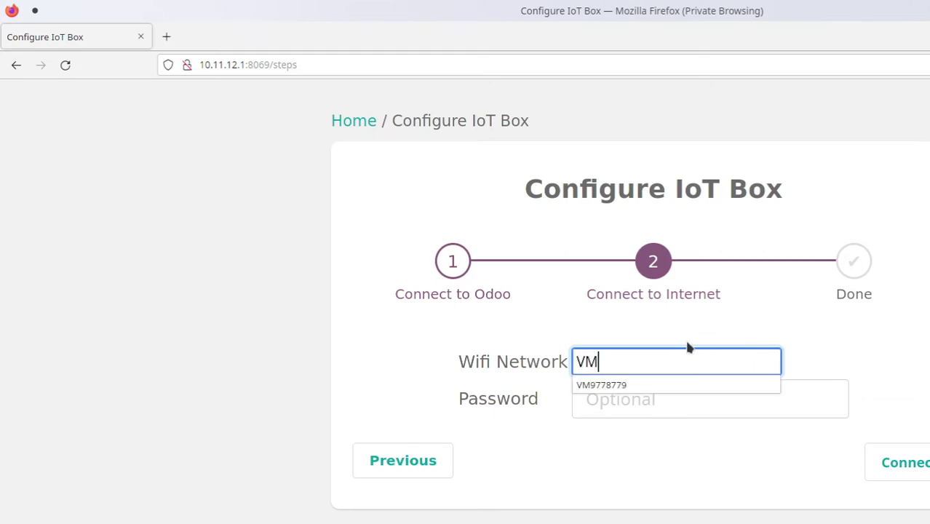
{"action": "type", "text": "9778779"}
Enter the Wi-Fi password and connect the IoT Box to the network
{"action": "left_click", "coordinate": [729, 325]}
{"action": "left_click", "coordinate": [680, 396]}
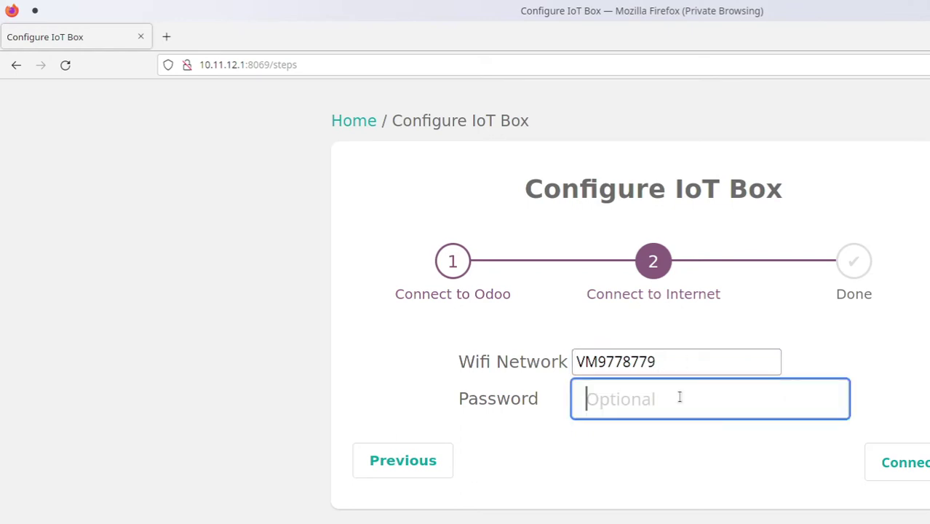
{"action": "type", "text": "••"}
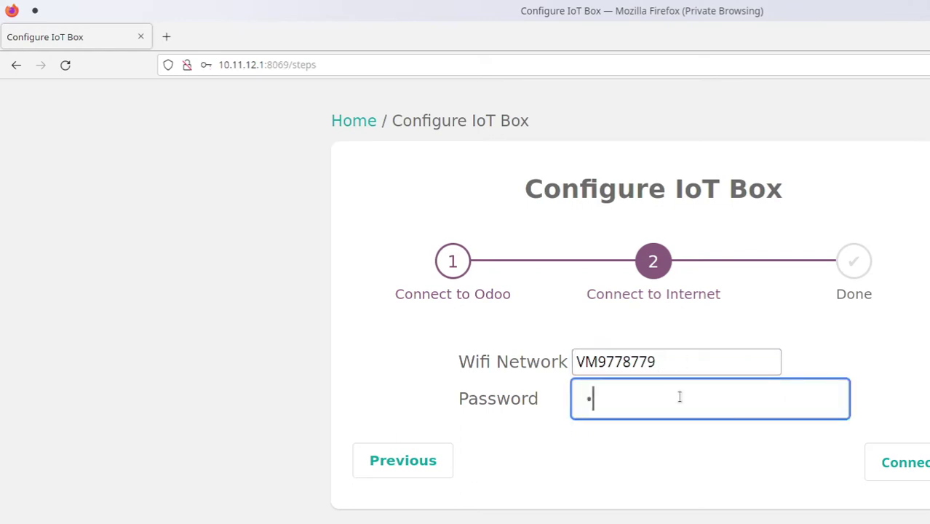
{"action": "type", "text": "••••••••••"}
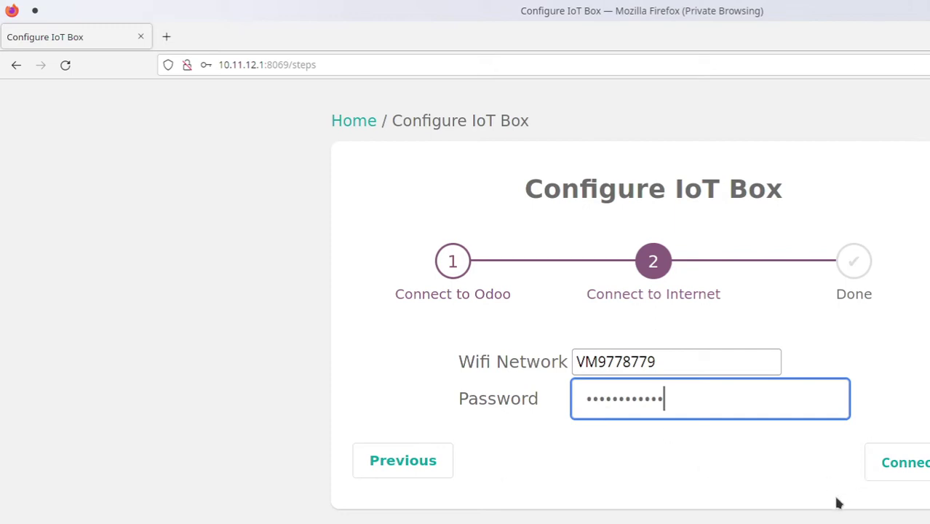
{"action": "left_click", "coordinate": [906, 464]}
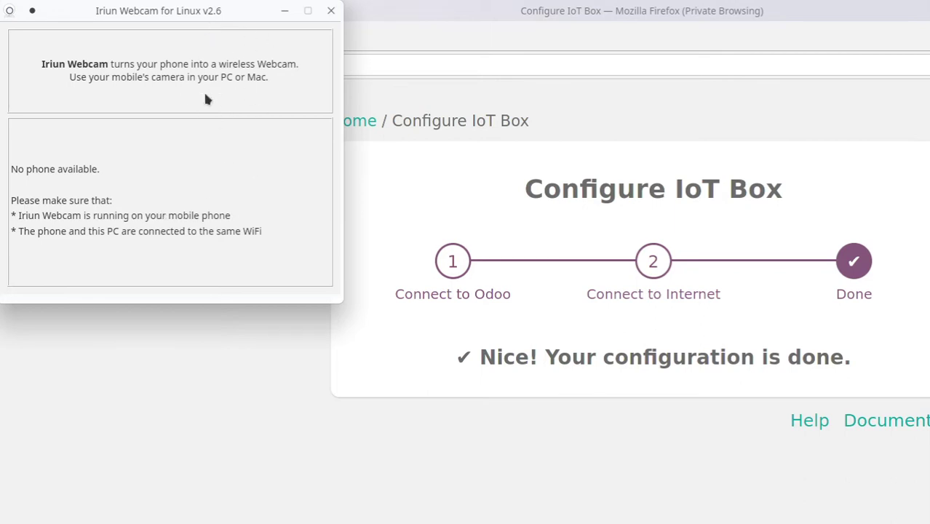
Hide the Iriun Webcam window, dismiss the KDE Wi-Fi password prompt, and refocus Firefox
{"action": "left_click_drag", "start_coordinate": [142, 9], "coordinate": [236, 191]}
{"action": "left_click", "coordinate": [377, 195]}
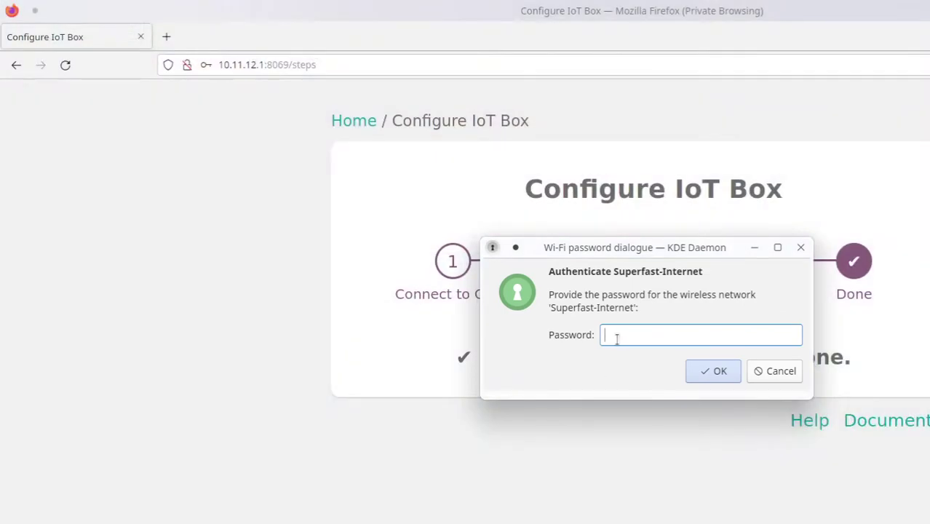
{"action": "left_click", "coordinate": [720, 380]}
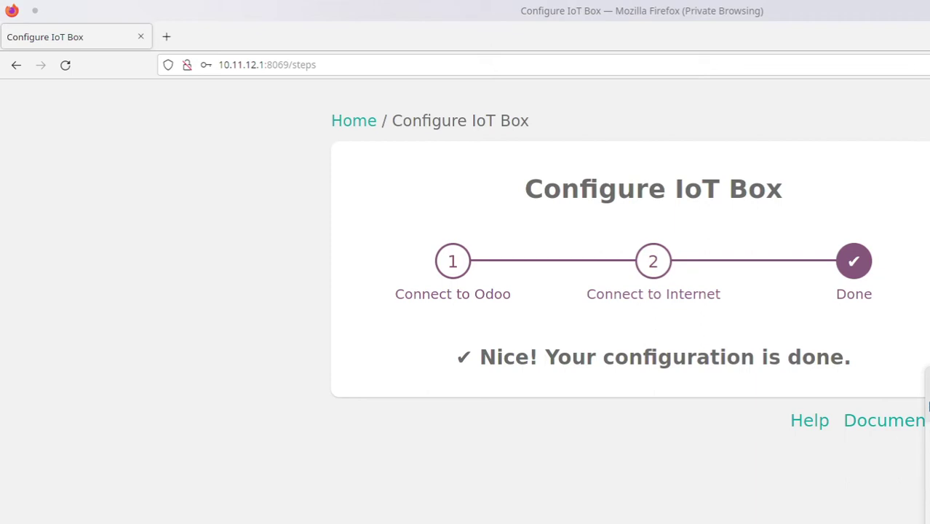
{"action": "left_click", "coordinate": [806, 385]}
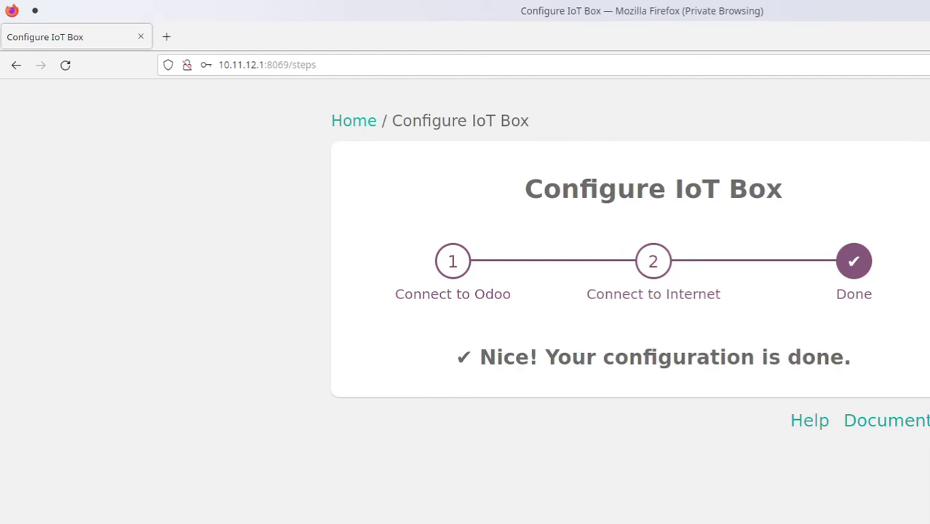
{"action": "key", "text": "alt+Tab"}
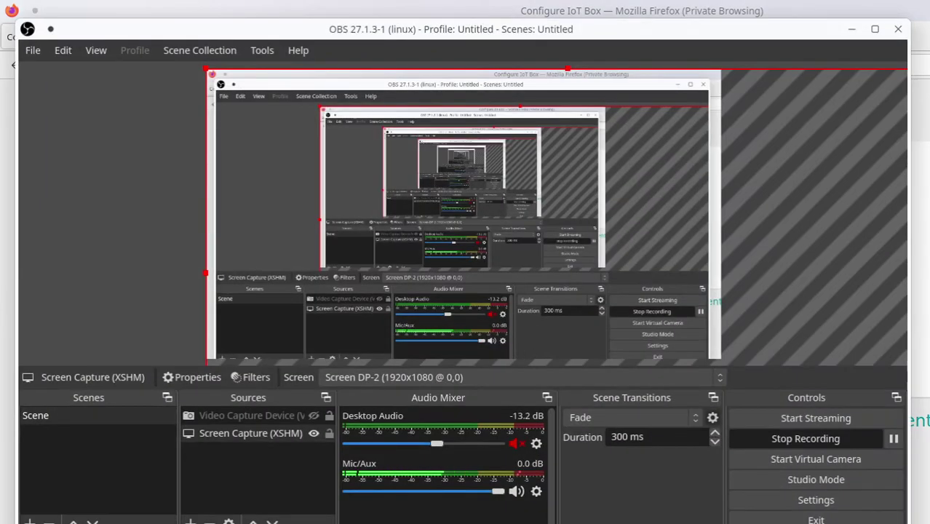
Open the Video Capture Device properties in OBS to watch the Raspberry Pi reboot
{"action": "double_click", "coordinate": [321, 416]}
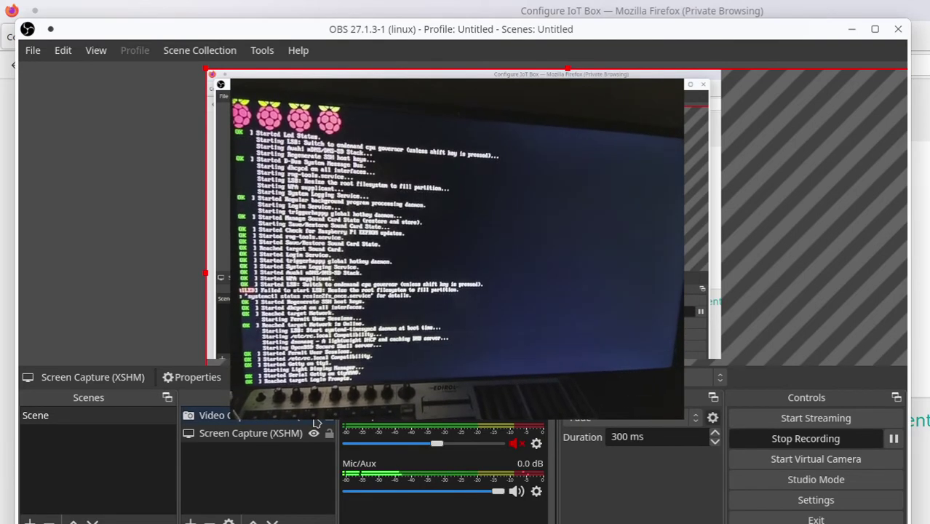
Pause the OBS recording
{"action": "left_click", "coordinate": [894, 439]}
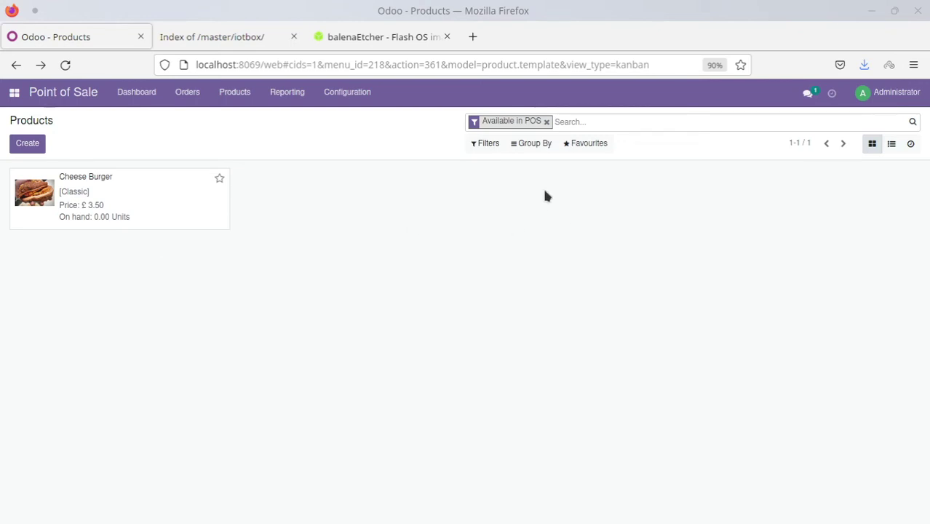
Load 192.168.0.43 in a new Firefox tab
{"action": "left_click", "coordinate": [473, 40]}
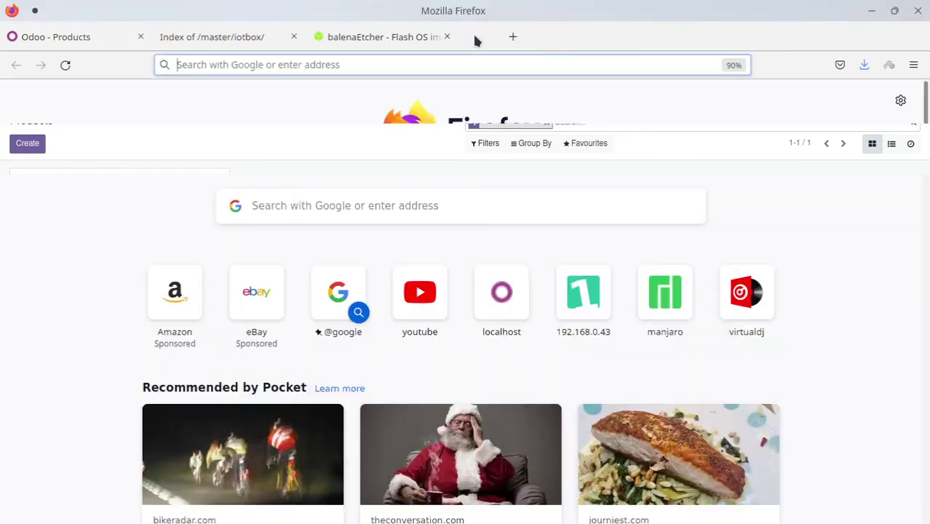
{"action": "type", "text": "92.168"}
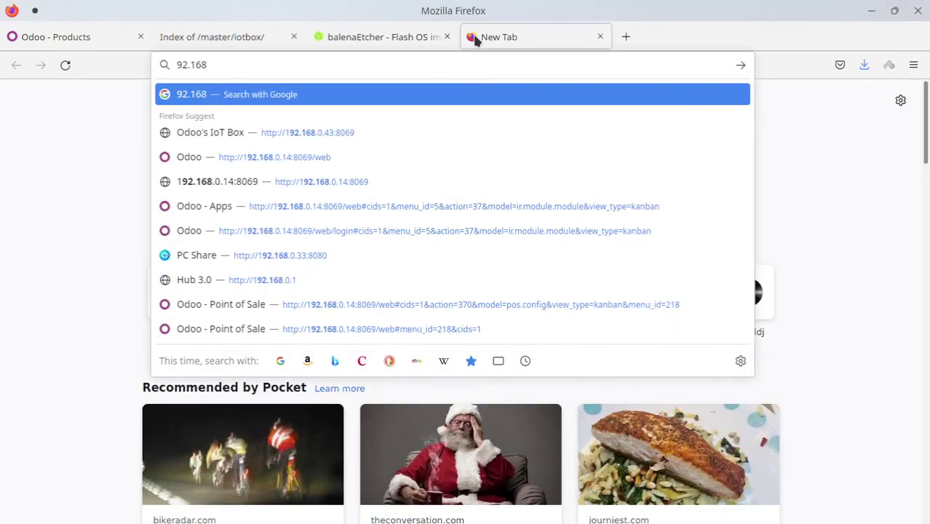
{"action": "key", "text": "BackSpace"}
{"action": "key", "text": "BackSpace"}
{"action": "key", "text": "BackSpace"}
{"action": "key", "text": "BackSpace"}
{"action": "key", "text": "BackSpace"}
{"action": "key", "text": "BackSpace"}
{"action": "type", "text": "192.168.0.43"}
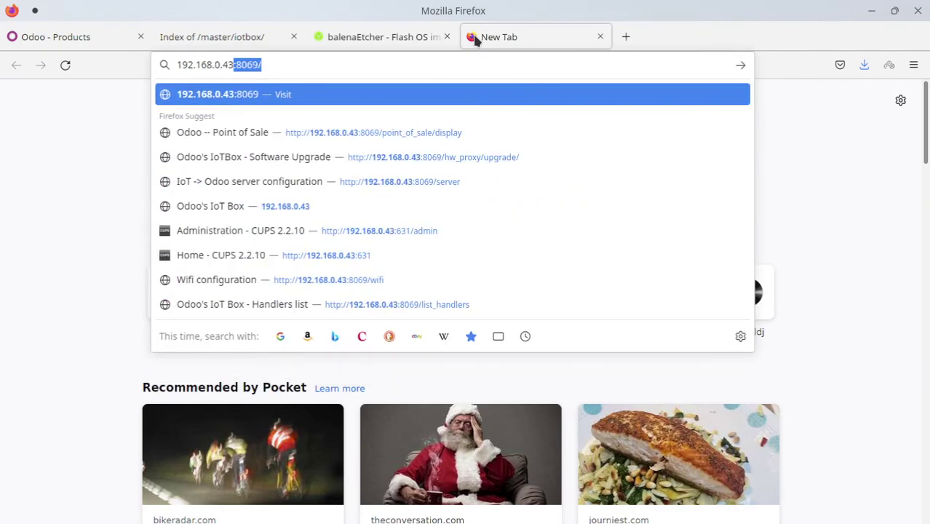
{"action": "key", "text": "Return"}
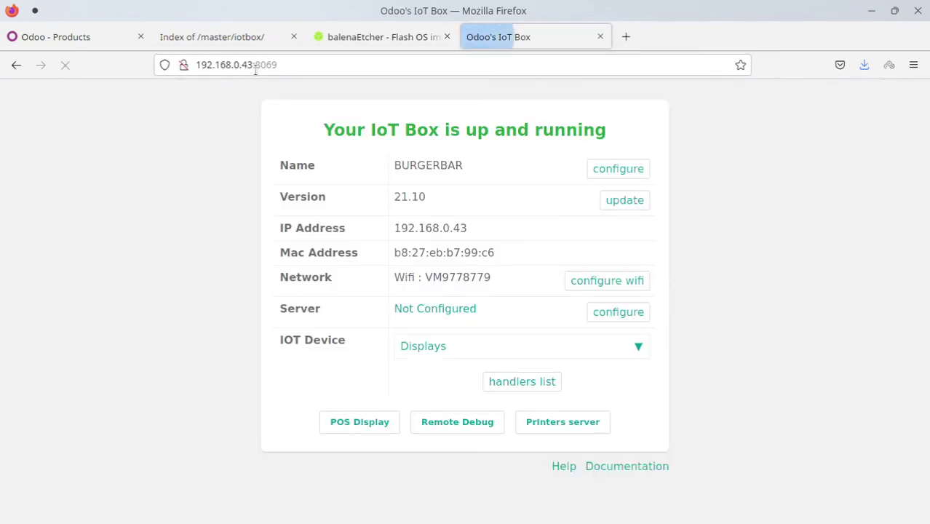
Correct the address to 192.168.0.43:8069 to reach the IoT Box homepage
{"action": "double_click", "coordinate": [259, 65]}
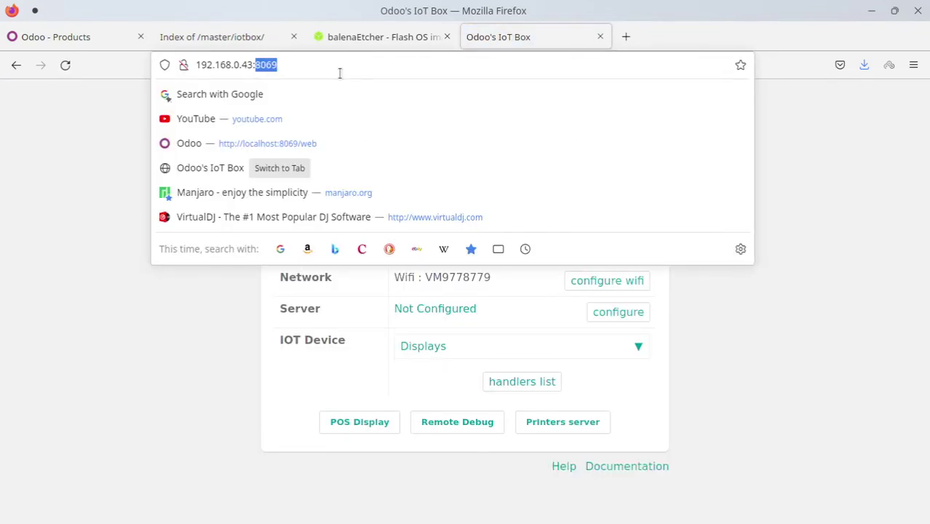
{"action": "key", "text": "BackSpace"}
{"action": "key", "text": "BackSpace"}
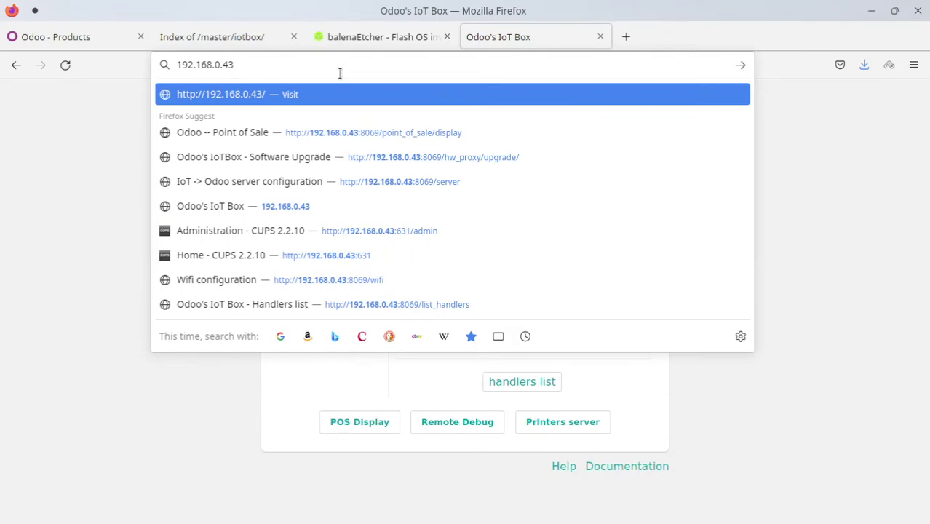
{"action": "key", "text": "Return"}
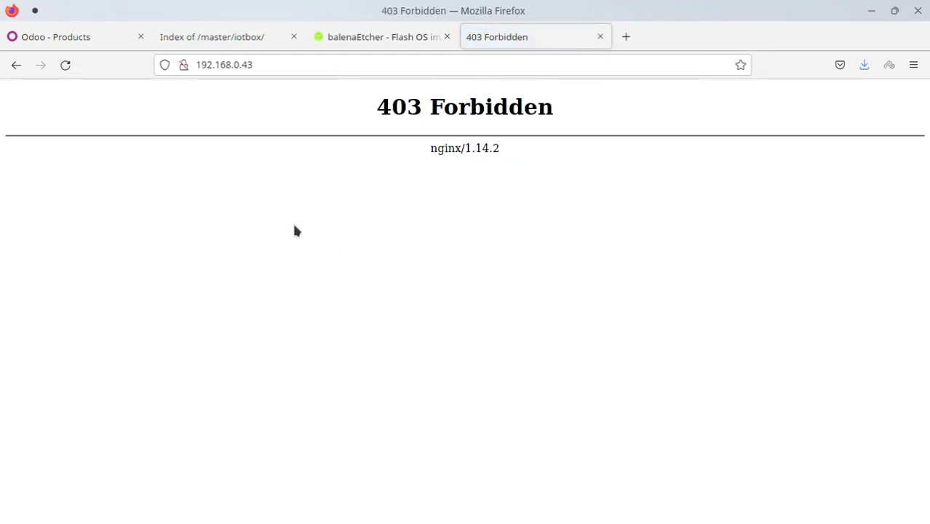
{"action": "left_click", "coordinate": [265, 64]}
{"action": "left_click", "coordinate": [266, 64]}
{"action": "type", "text": ":8069"}
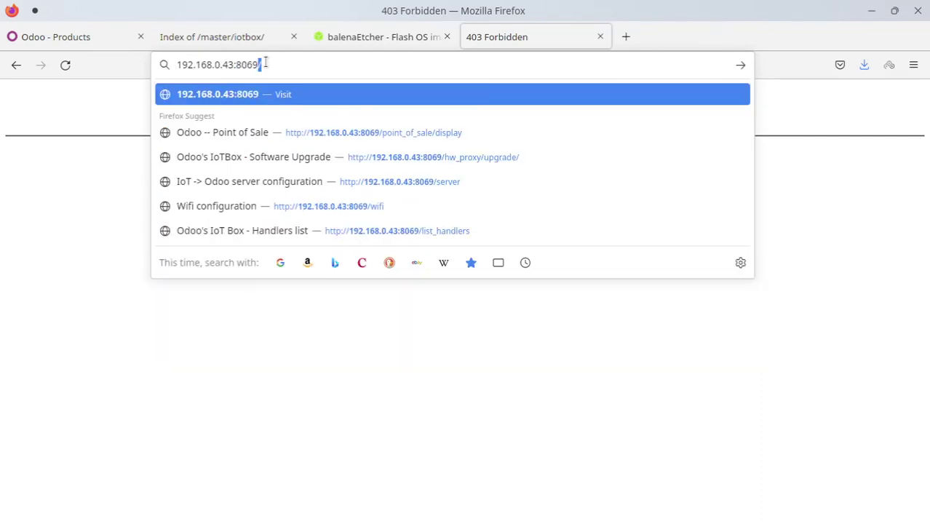
{"action": "key", "text": "Return"}
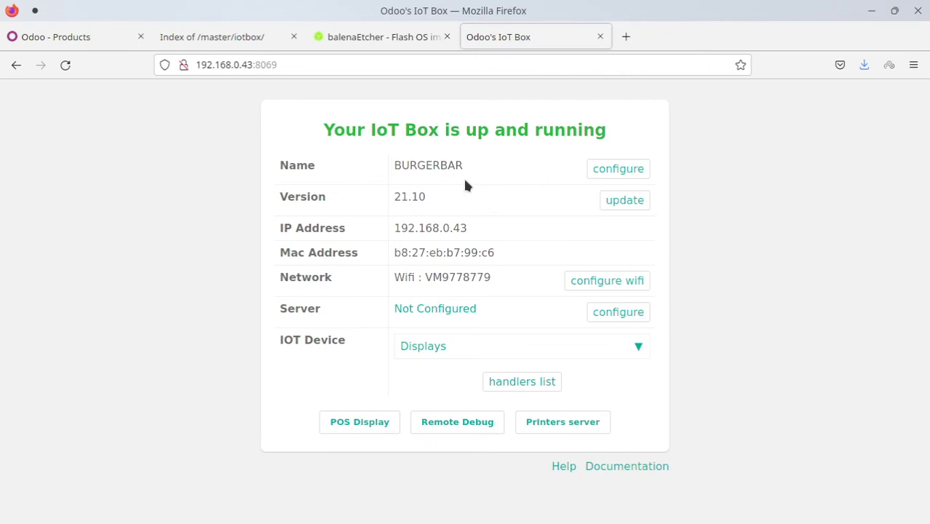
Enter the server token in the Configure Odoo Server form, connect, and go back
{"action": "left_click", "coordinate": [630, 172]}
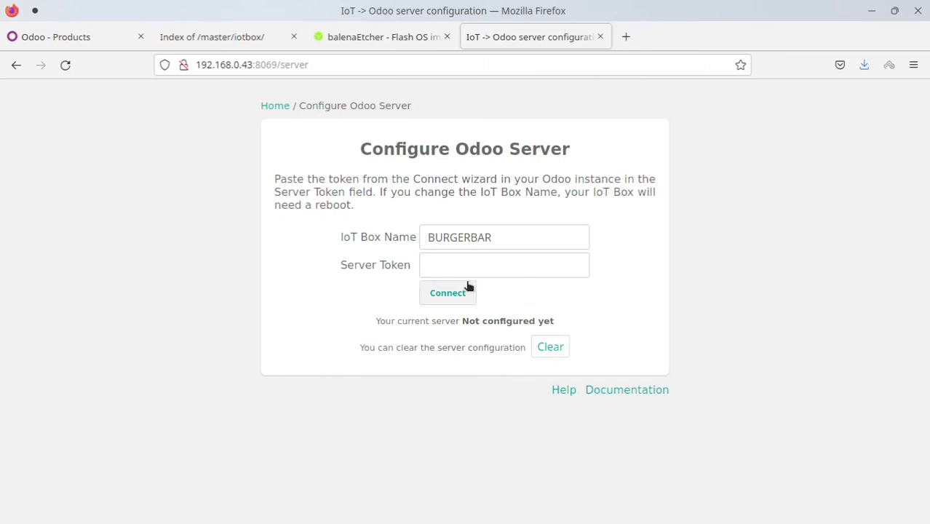
{"action": "left_click", "coordinate": [439, 266]}
{"action": "type", "text": "28"}
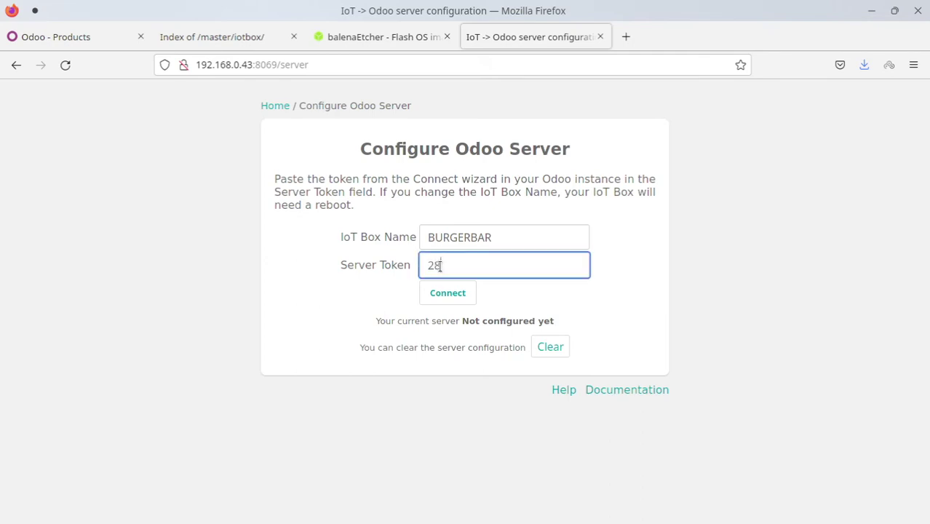
{"action": "type", "text": "FACC"}
{"action": "left_click", "coordinate": [442, 297]}
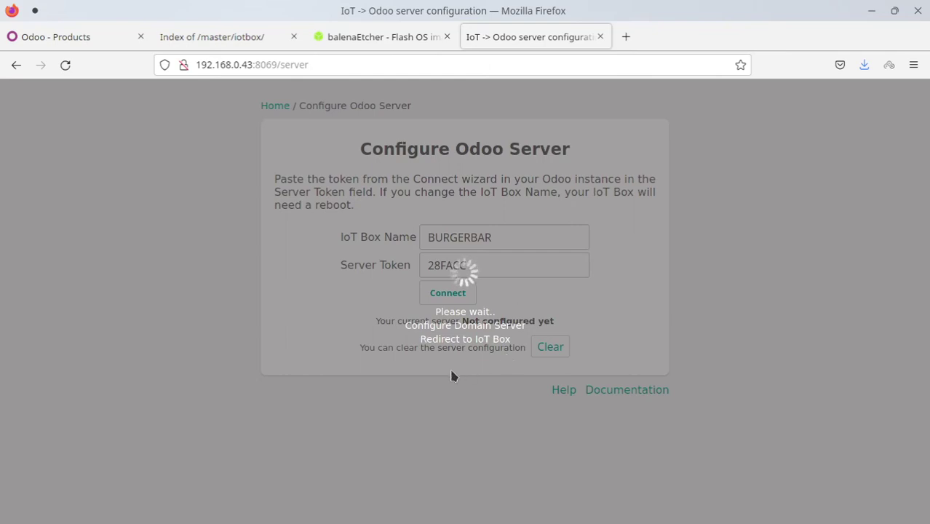
{"action": "left_click", "coordinate": [16, 66]}
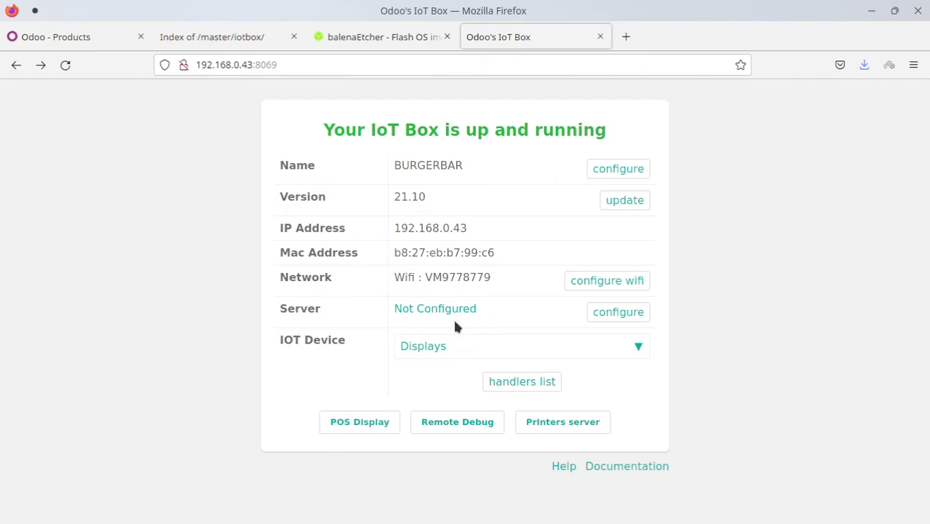
Review the IoT Box software update page and its latest patch notes
{"action": "left_click", "coordinate": [622, 201]}
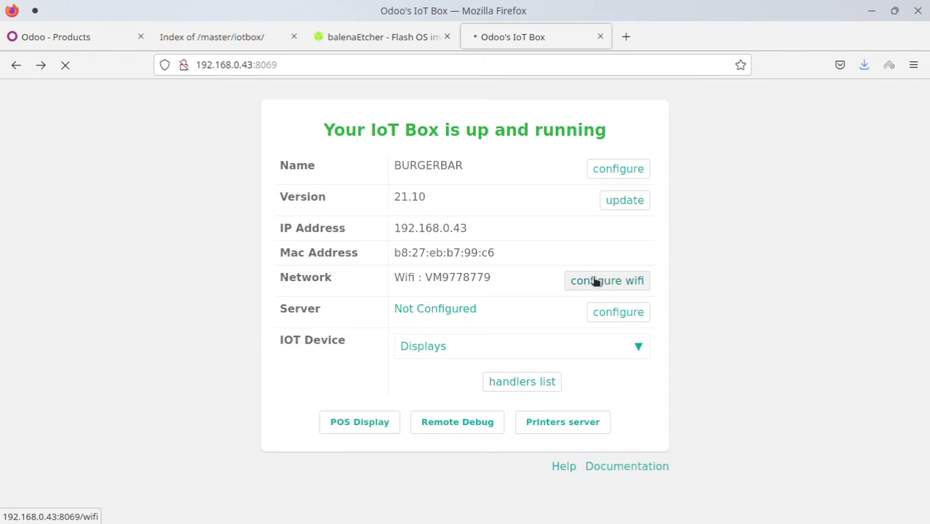
{"action": "scroll", "coordinate": [566, 270], "scroll_direction": "down", "scroll_amount": 3}
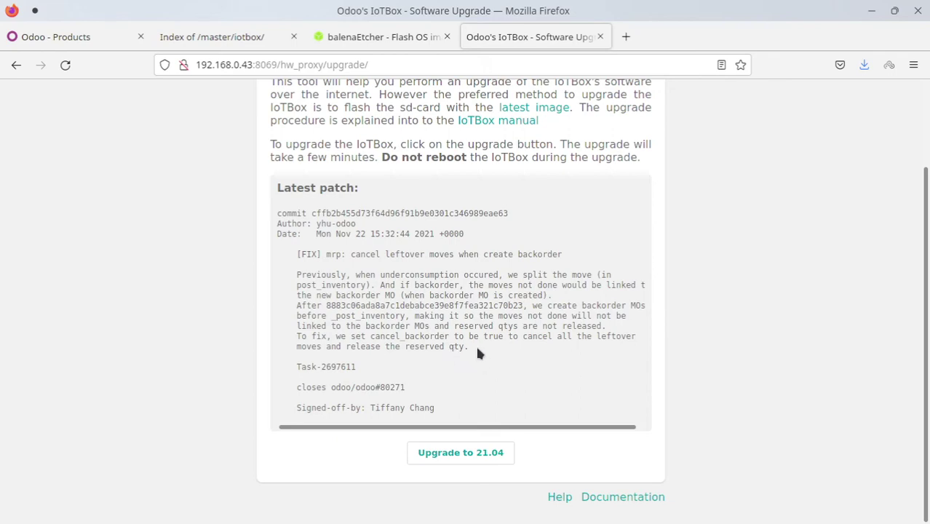
{"action": "left_click_drag", "start_coordinate": [475, 348], "coordinate": [298, 274]}
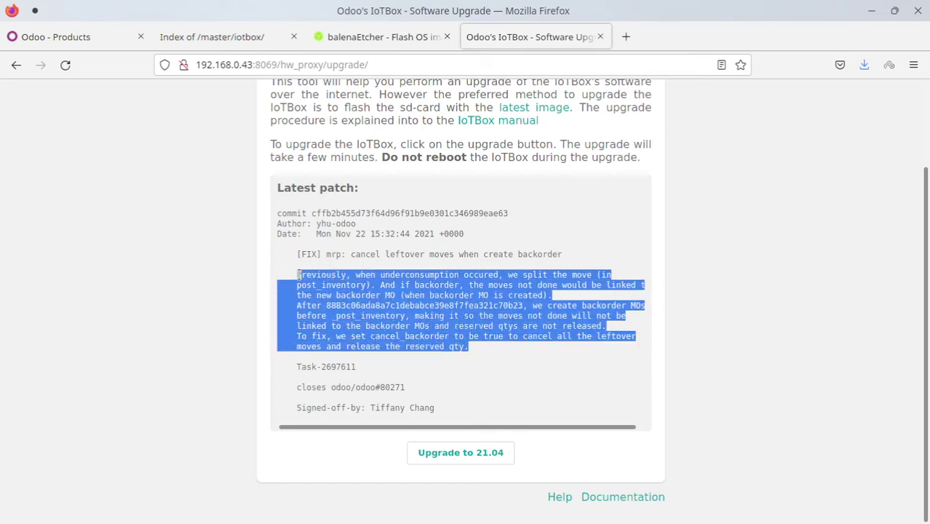
{"action": "left_click", "coordinate": [515, 376]}
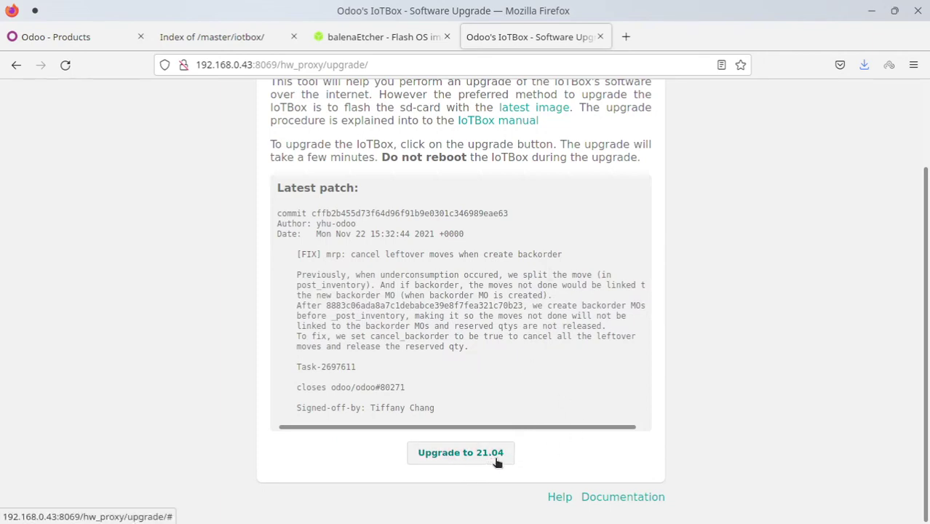
{"action": "scroll", "coordinate": [536, 458], "scroll_direction": "up", "scroll_amount": 3}
Back on the status page, list the connected displays and open the Printers server
{"action": "left_click", "coordinate": [276, 109]}
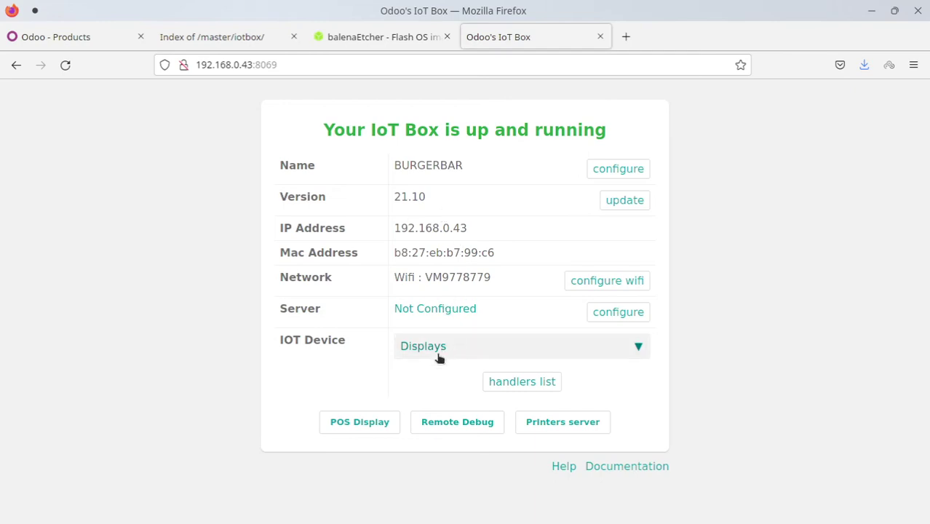
{"action": "left_click", "coordinate": [499, 353]}
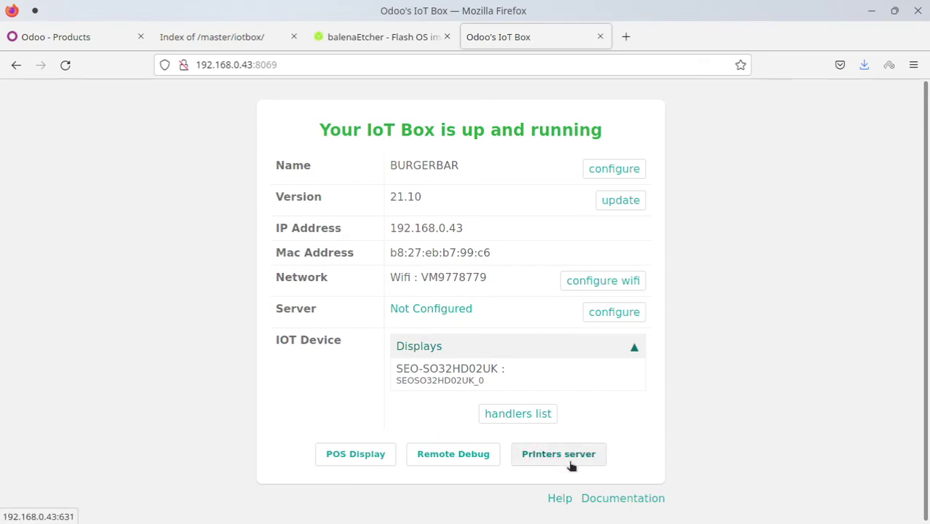
{"action": "left_click", "coordinate": [571, 465]}
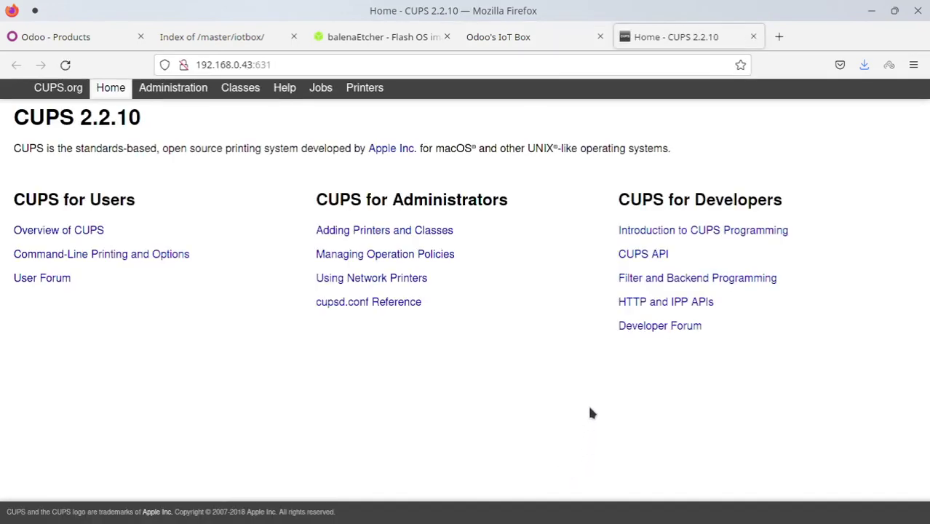
Check the CUPS Printers, Jobs, Classes and Administration pages, then return to the IoT Box tab
{"action": "left_click", "coordinate": [367, 91]}
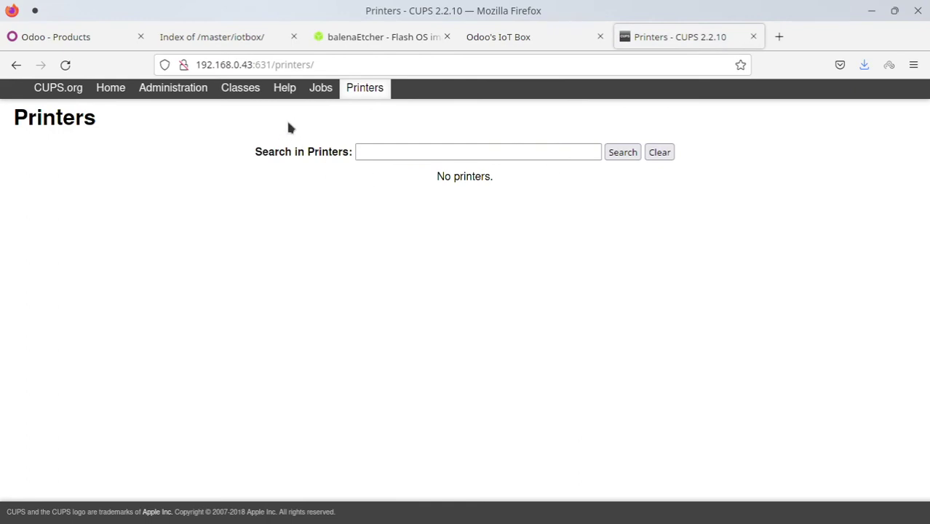
{"action": "left_click", "coordinate": [320, 91]}
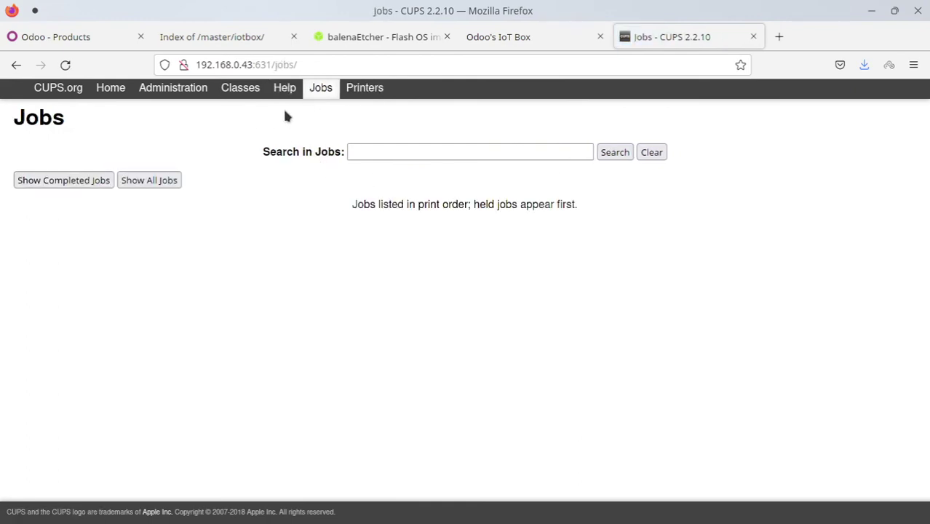
{"action": "left_click", "coordinate": [241, 95]}
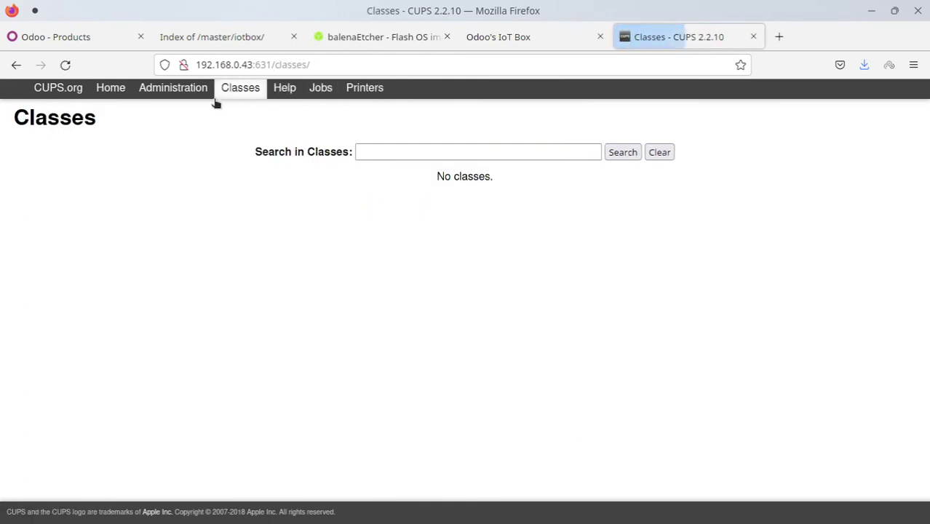
{"action": "left_click", "coordinate": [182, 97]}
{"action": "left_click", "coordinate": [109, 91]}
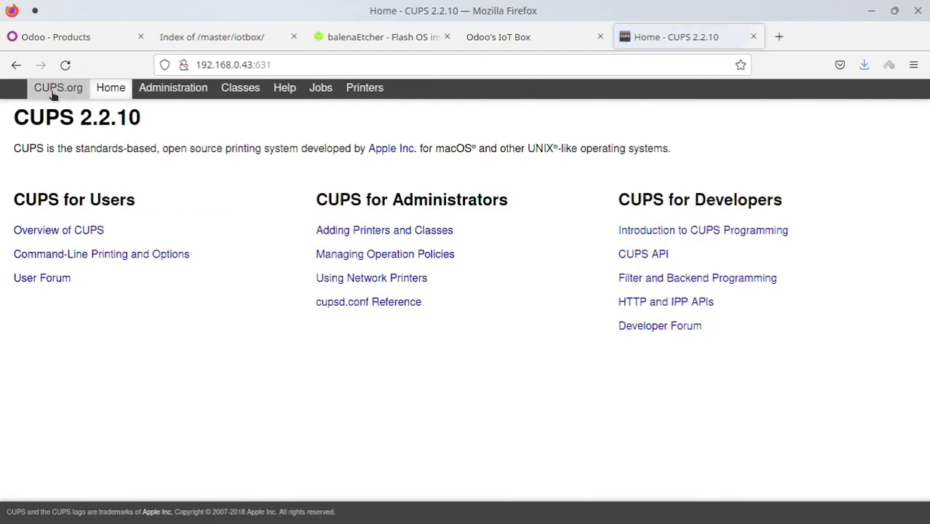
{"action": "left_click", "coordinate": [481, 38]}
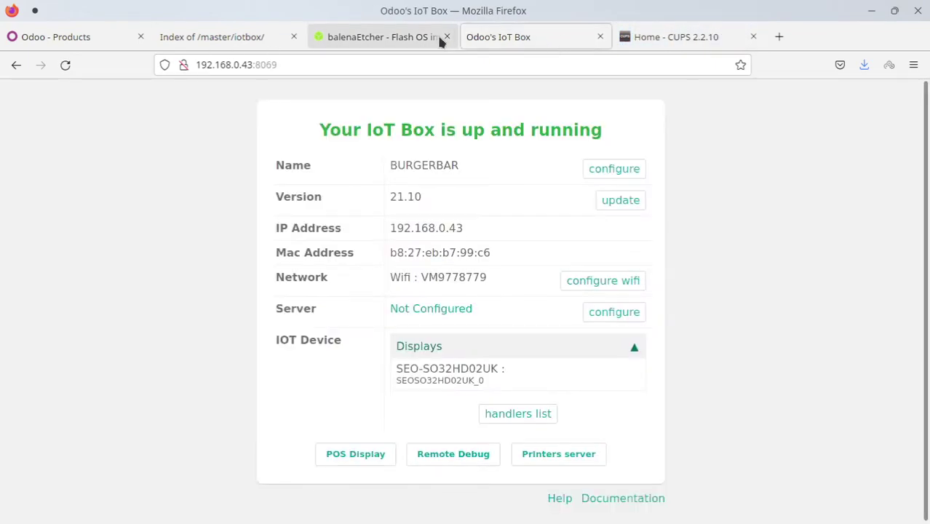
Close the balenaEtcher, Index of /master/iotbox/ and CUPS tabs
{"action": "left_click", "coordinate": [447, 37]}
{"action": "left_click", "coordinate": [262, 40]}
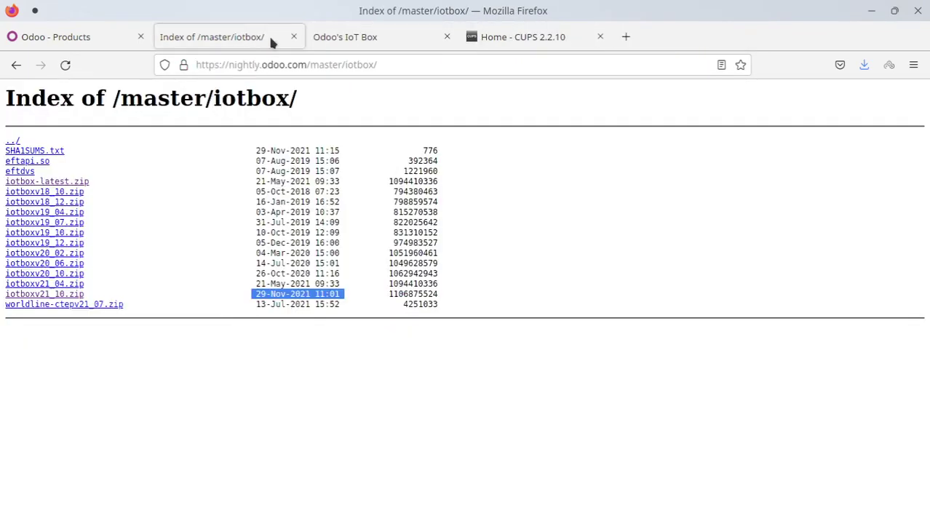
{"action": "left_click", "coordinate": [294, 37]}
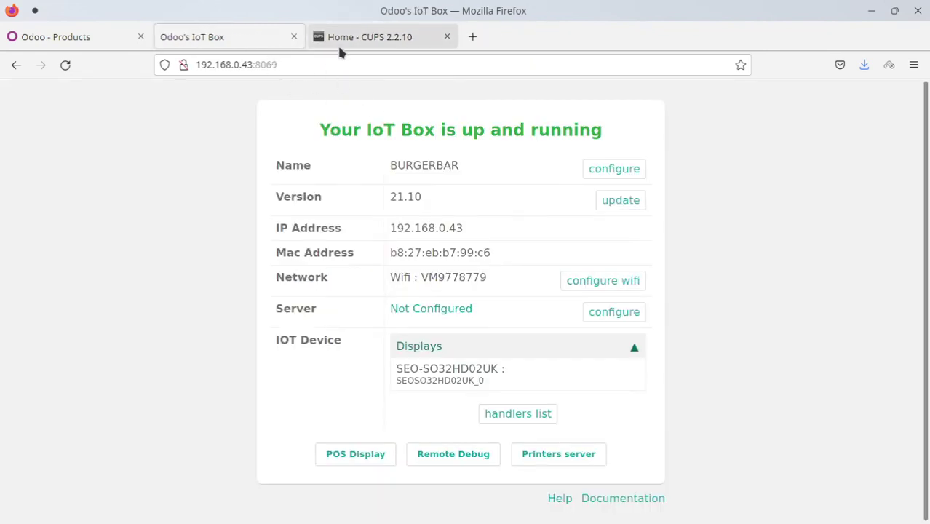
{"action": "left_click", "coordinate": [447, 36]}
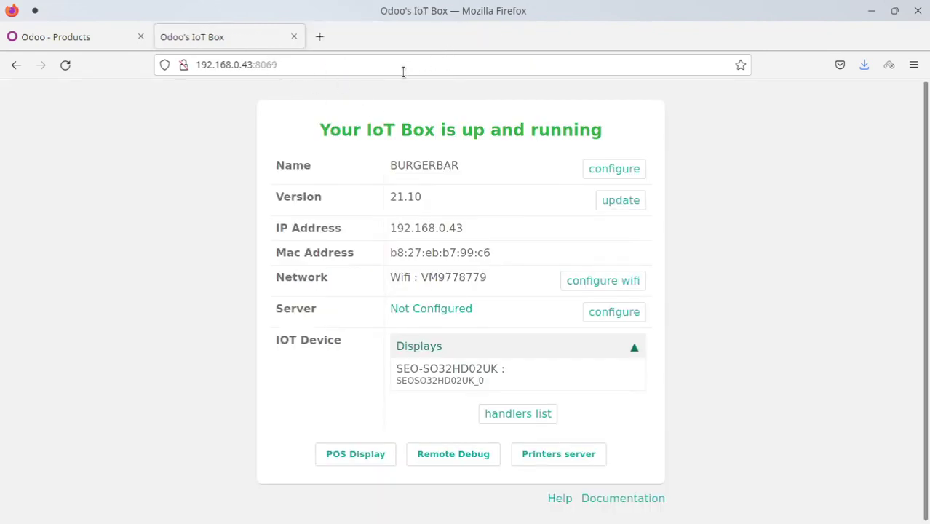
View the IoT Box POS Display and Remote Debugging pages, returning Home each time
{"action": "left_click", "coordinate": [355, 459]}
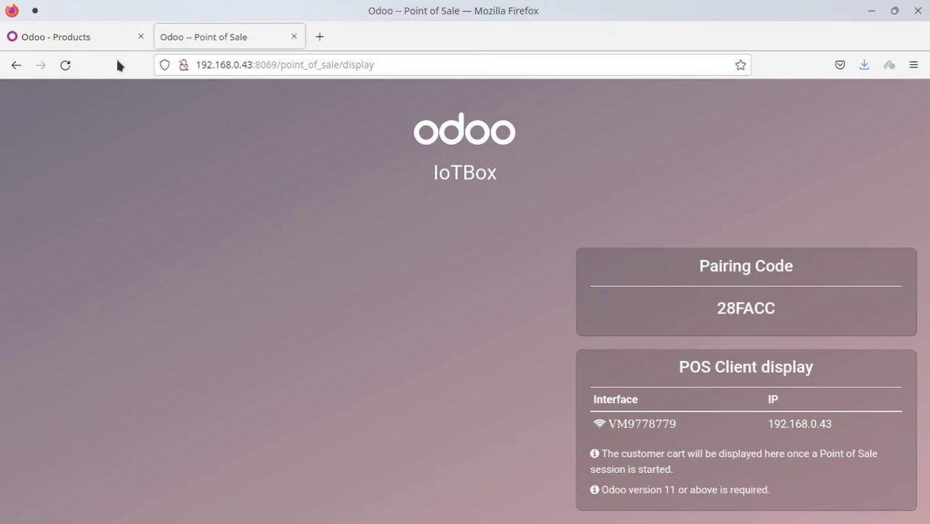
{"action": "left_click", "coordinate": [16, 64]}
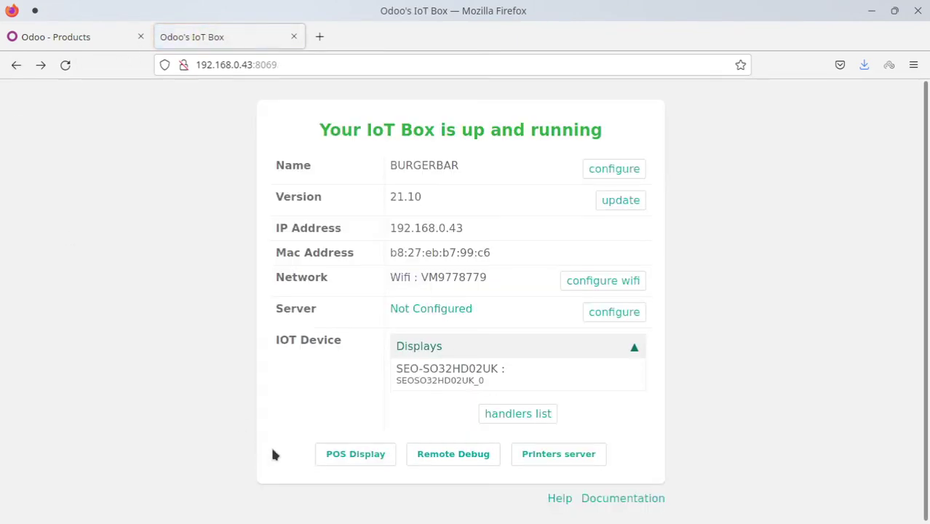
{"action": "left_click", "coordinate": [463, 467]}
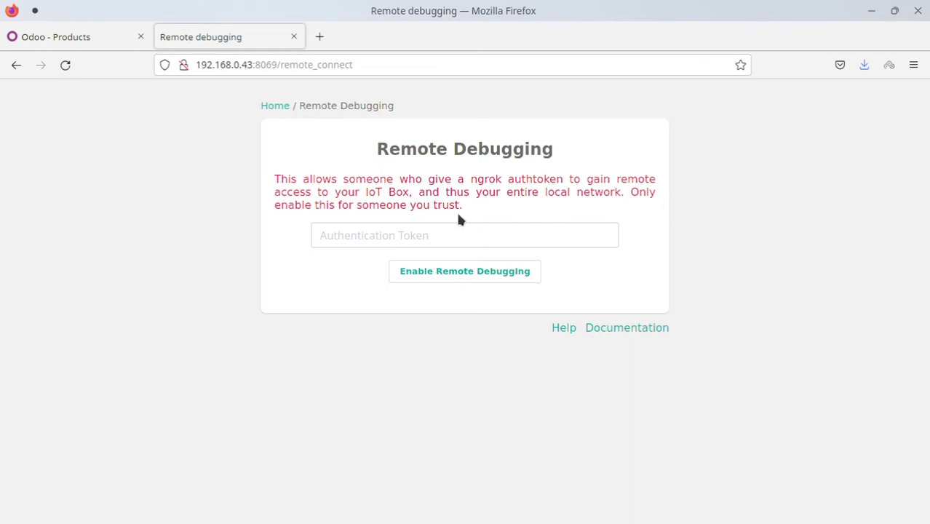
{"action": "left_click", "coordinate": [275, 106]}
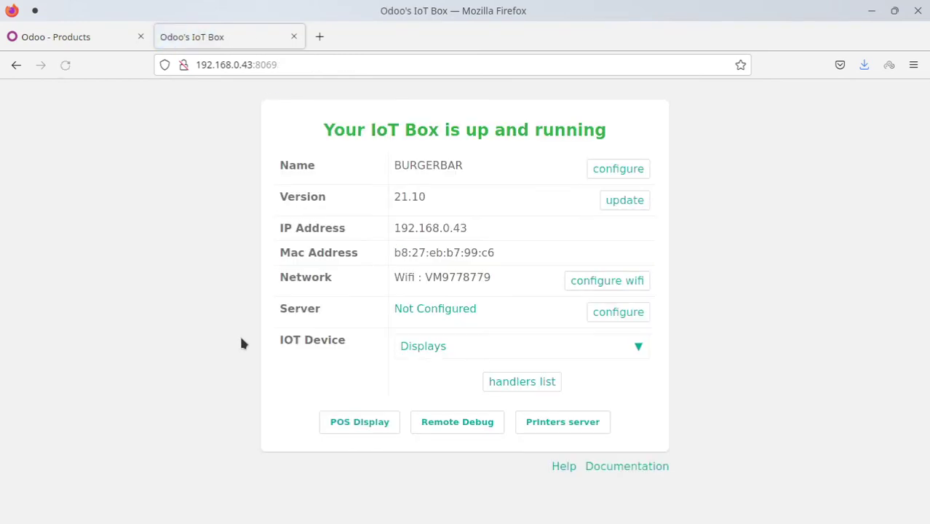
From the Odoo Products tab, go to the Point of Sale dashboard and start a Shop session
{"action": "left_click", "coordinate": [65, 38]}
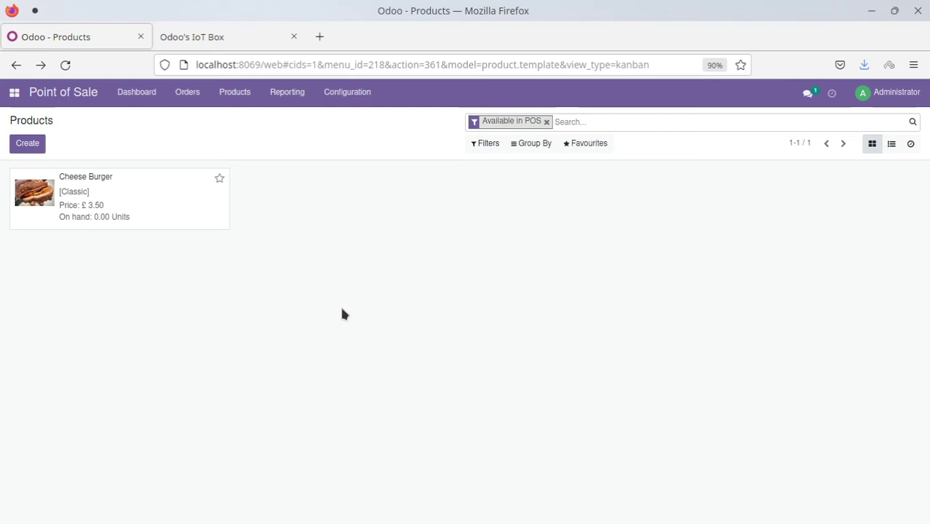
{"action": "left_click", "coordinate": [224, 36]}
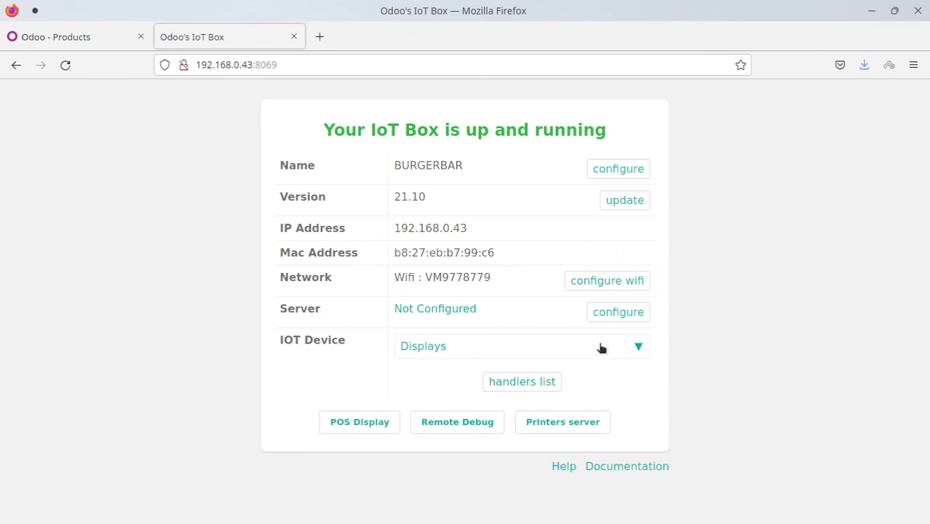
{"action": "left_click", "coordinate": [87, 42]}
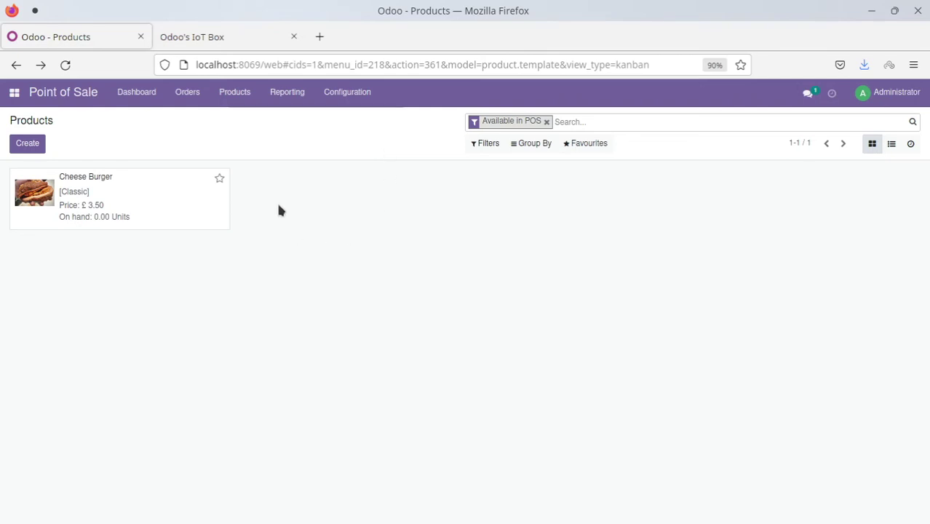
{"action": "left_click", "coordinate": [133, 92]}
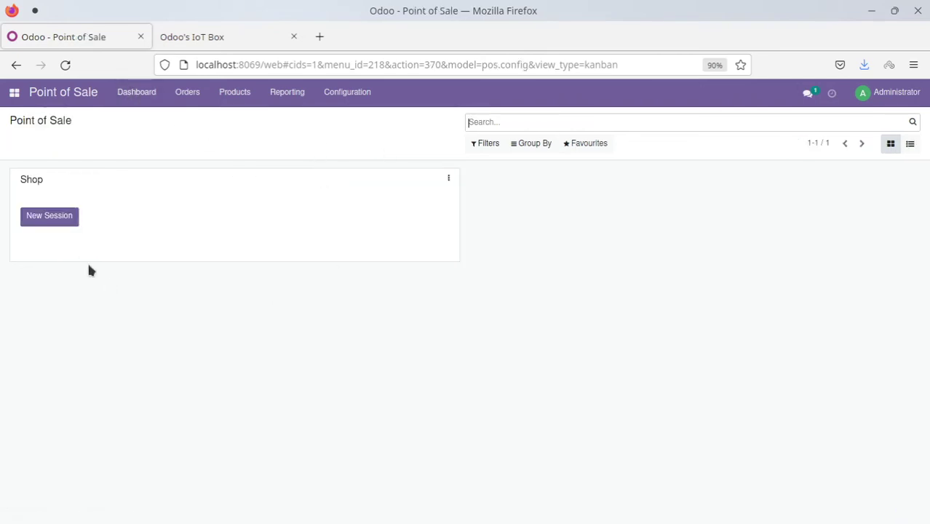
{"action": "left_click", "coordinate": [41, 216]}
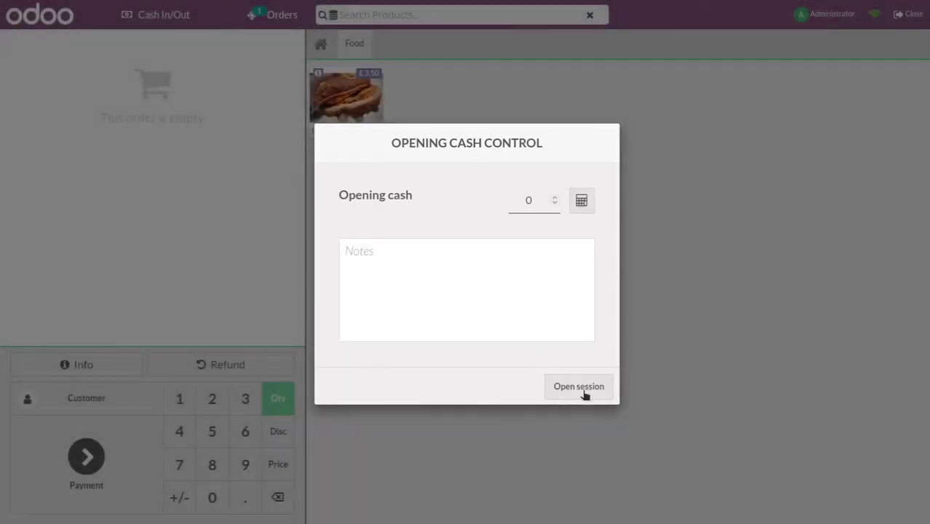
Confirm a zero coins-and-bills opening count and open the Shop session
{"action": "left_click", "coordinate": [581, 204]}
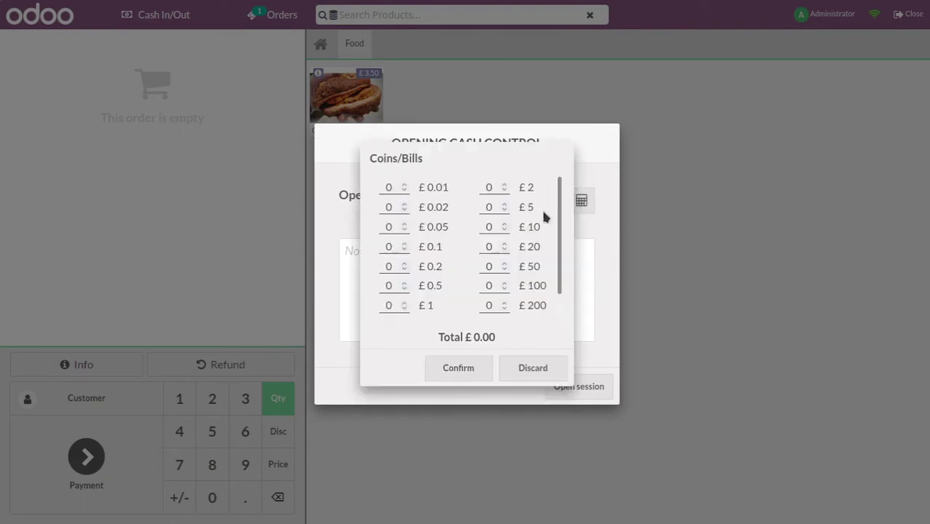
{"action": "left_click", "coordinate": [457, 368]}
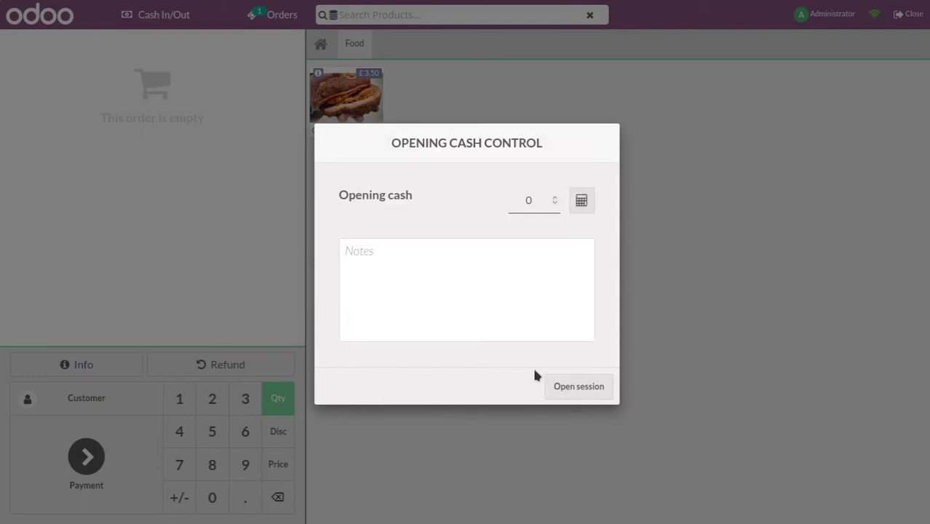
{"action": "left_click", "coordinate": [572, 387]}
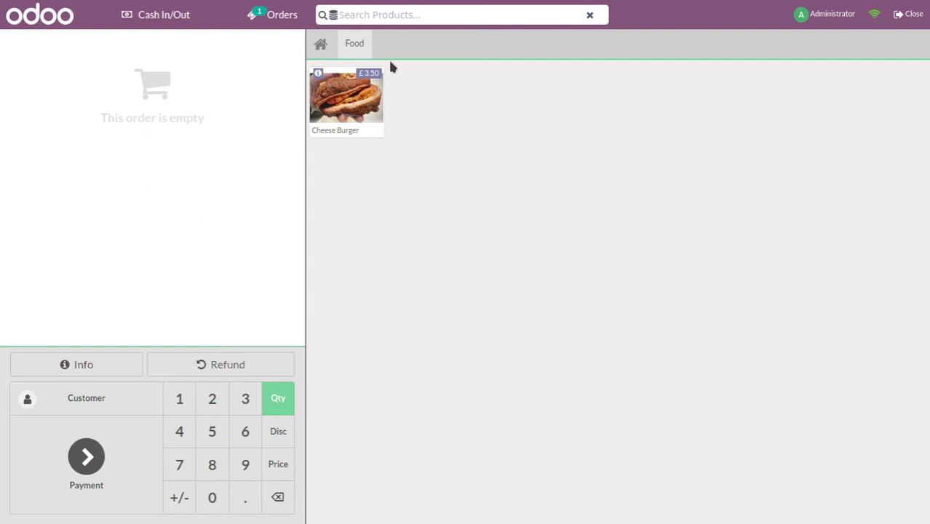
Order a Cheese Burger, pay £5.00 cash for the £4.20 total, and validate
{"action": "left_click", "coordinate": [358, 117]}
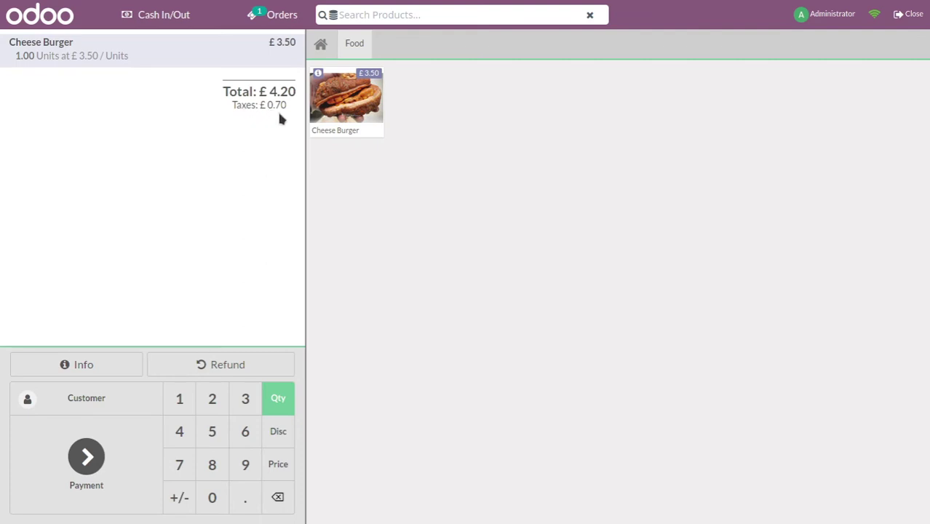
{"action": "left_click", "coordinate": [84, 466]}
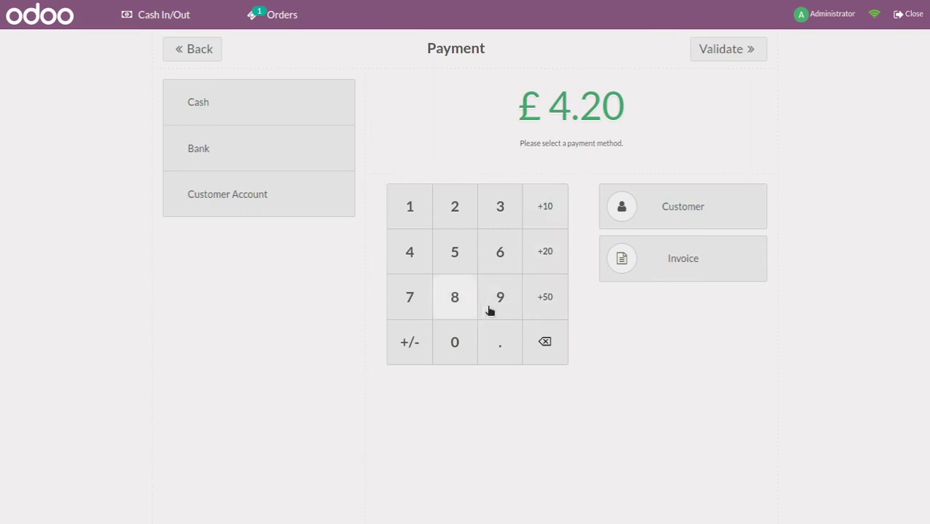
{"action": "left_click", "coordinate": [455, 252]}
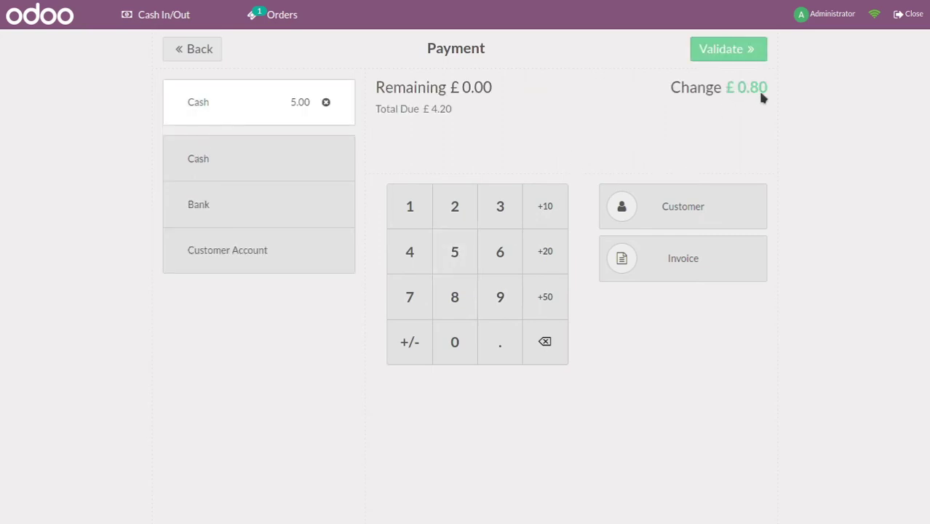
{"action": "left_click", "coordinate": [730, 54]}
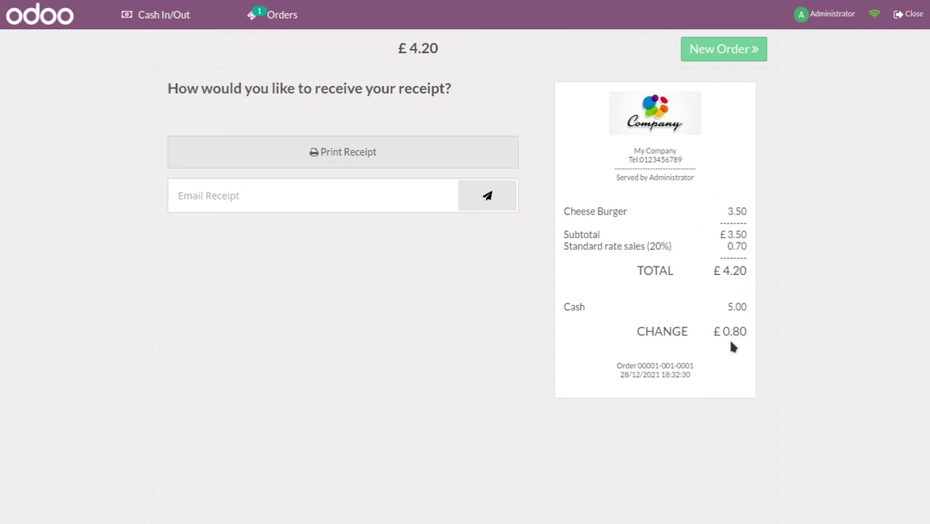
Cancel printing the Cheese Burger receipt, leave the email field empty, and begin a new order
{"action": "left_click", "coordinate": [303, 153]}
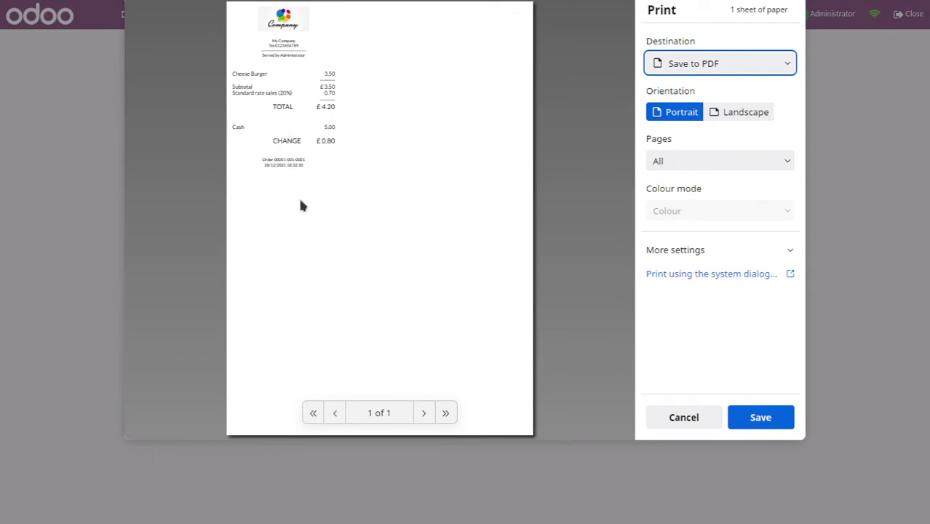
{"action": "left_click", "coordinate": [684, 420]}
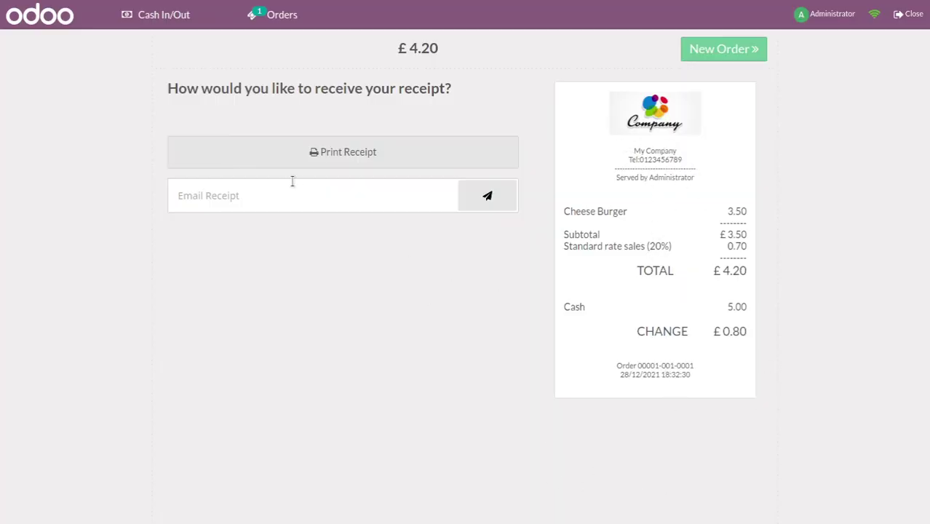
{"action": "left_click", "coordinate": [250, 204]}
{"action": "left_click", "coordinate": [731, 53]}
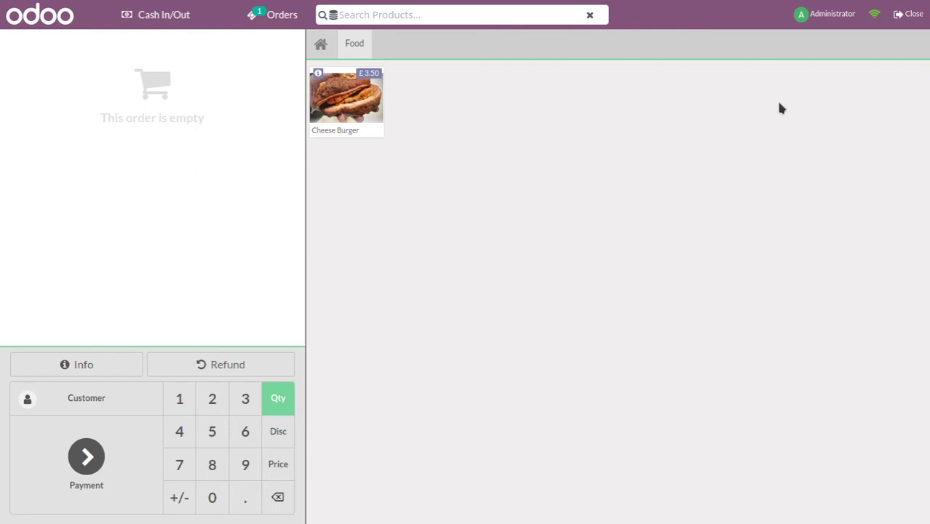
Keep the Shop session open and open the Shop record under Configuration > Point of Sale
{"action": "left_click", "coordinate": [909, 15]}
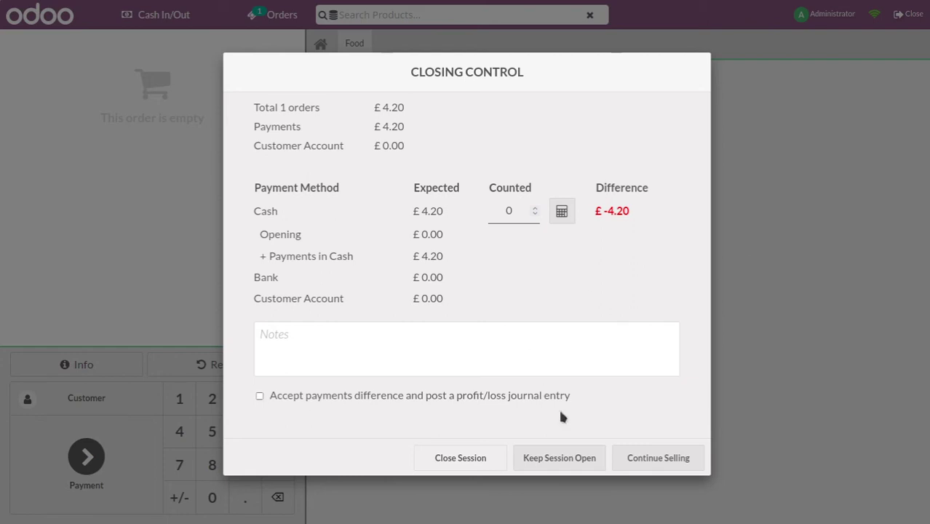
{"action": "left_click", "coordinate": [564, 466]}
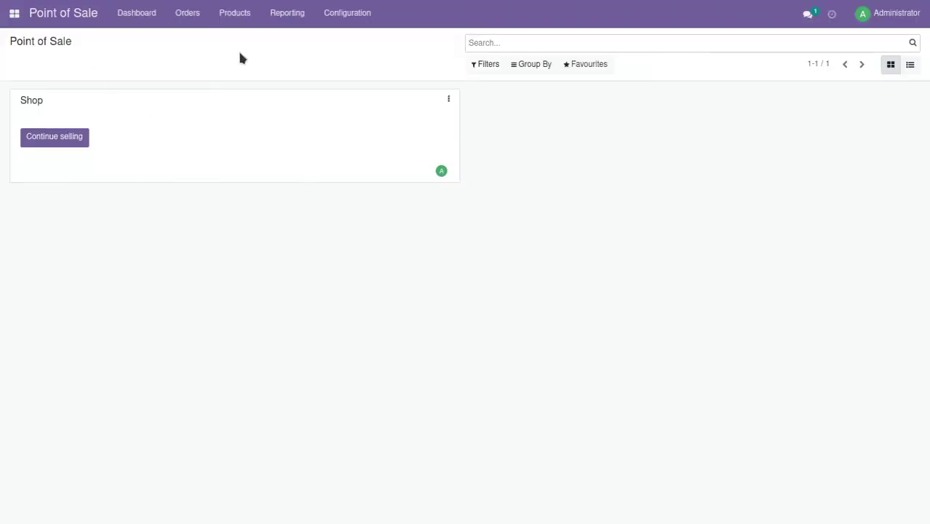
{"action": "left_click", "coordinate": [367, 24]}
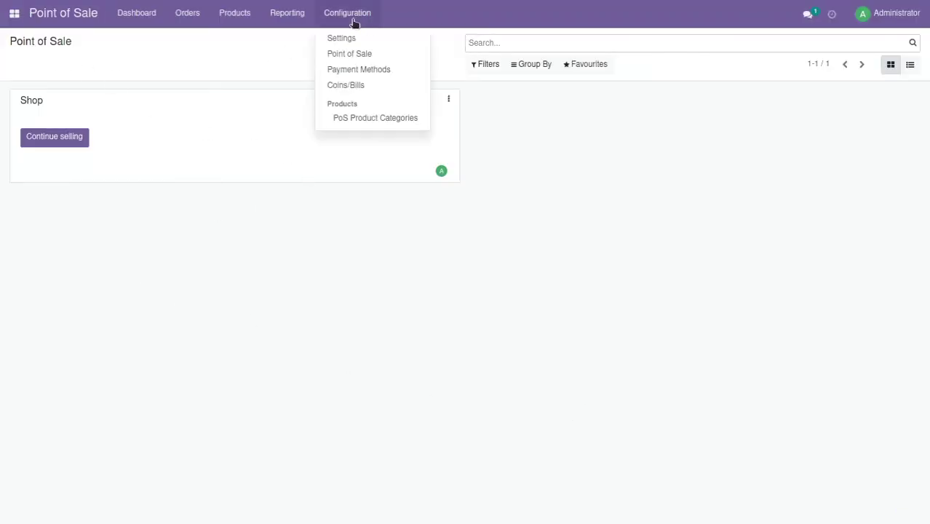
{"action": "left_click", "coordinate": [359, 59]}
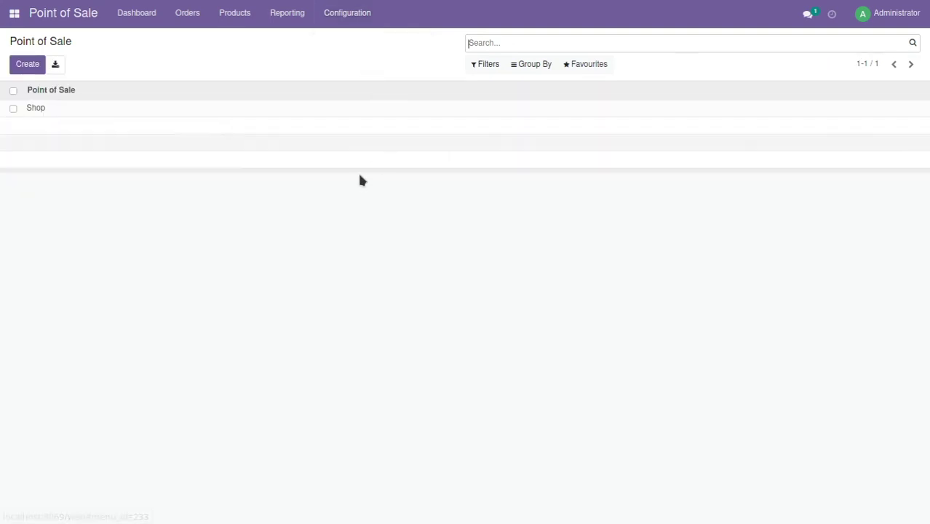
{"action": "left_click", "coordinate": [46, 111]}
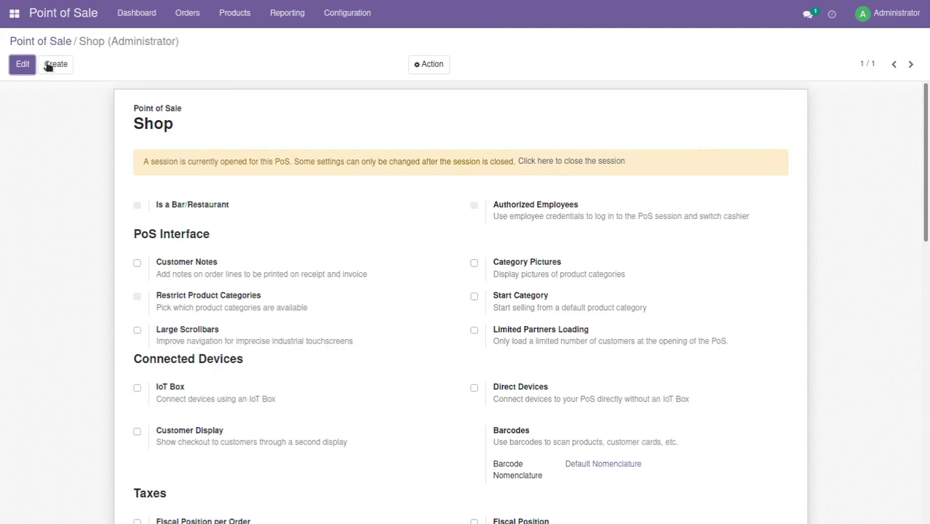
Put the Shop settings into edit mode and scroll down to the Connected Devices options
{"action": "left_click", "coordinate": [21, 67]}
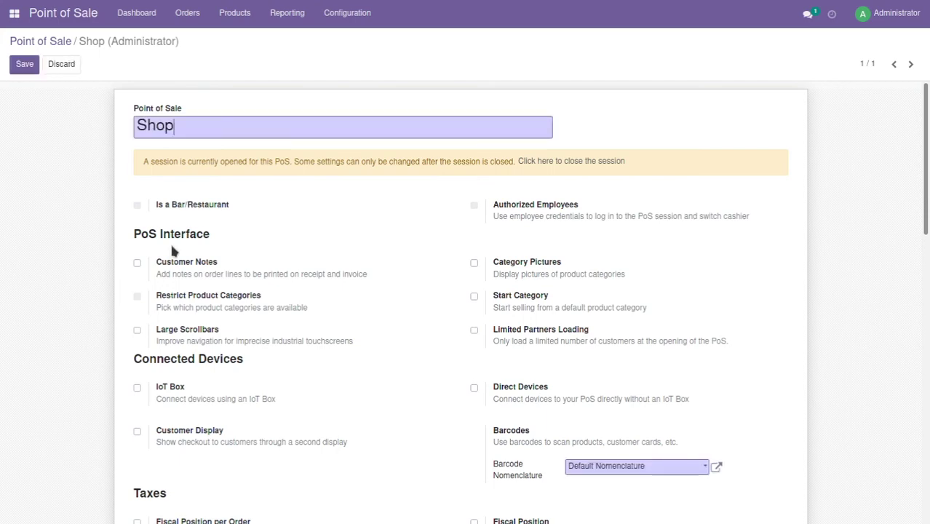
{"action": "scroll", "coordinate": [364, 277], "scroll_direction": "down", "scroll_amount": 2}
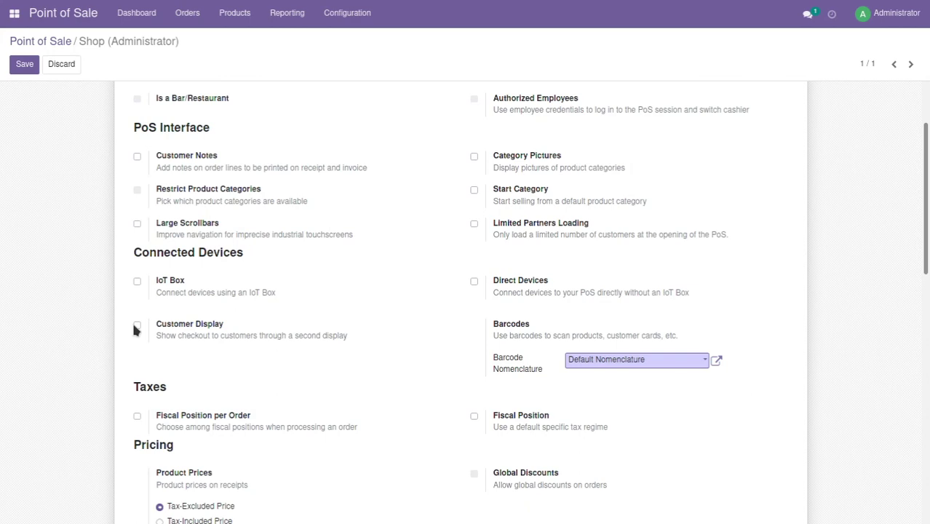
Enable the IoT Box at IP 192.168.0.43 with Customer Display as its only device
{"action": "left_click", "coordinate": [136, 282]}
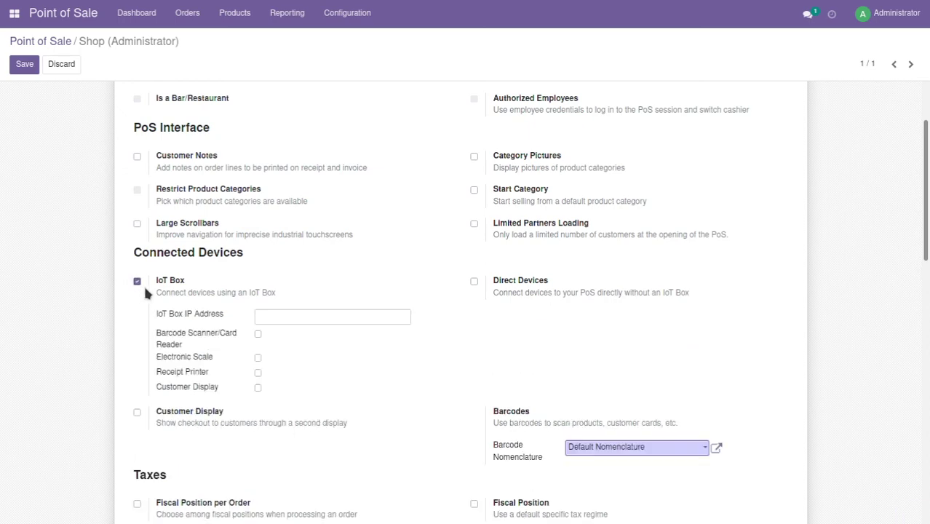
{"action": "left_click", "coordinate": [318, 315]}
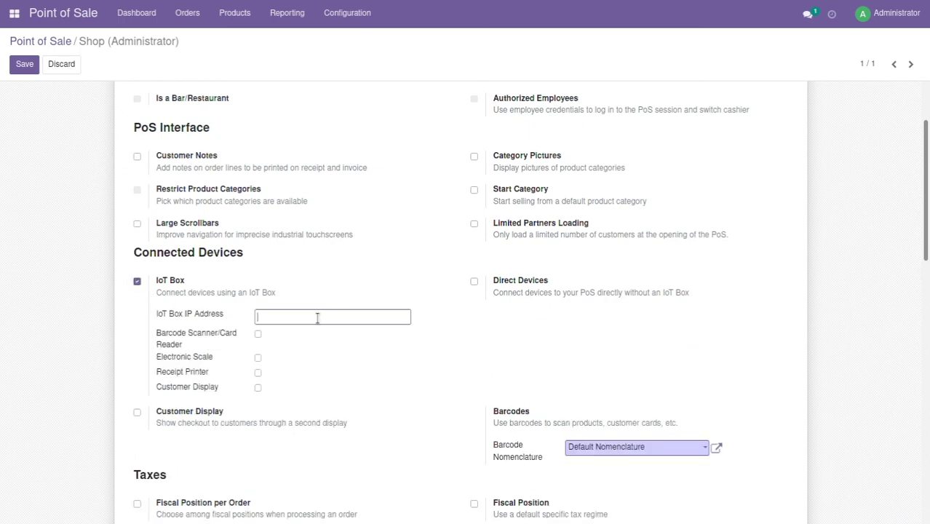
{"action": "type", "text": "192.168.0.43"}
{"action": "left_click", "coordinate": [258, 372]}
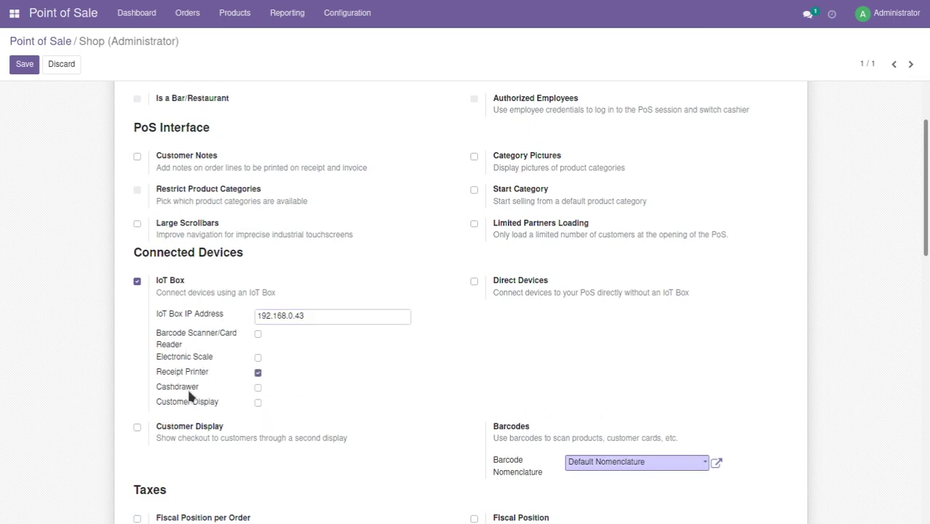
{"action": "left_click", "coordinate": [258, 389]}
{"action": "mouse_move", "coordinate": [236, 334]}
{"action": "left_click", "coordinate": [259, 373]}
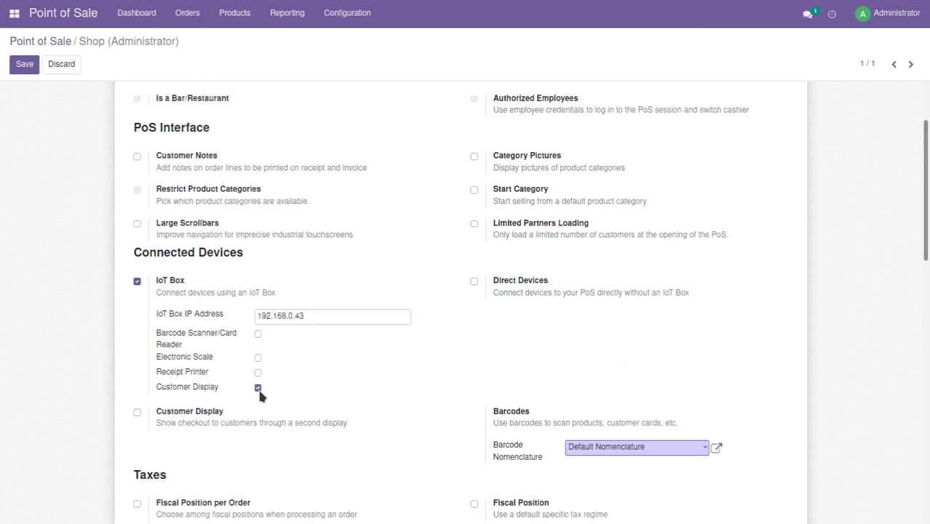
{"action": "left_click", "coordinate": [258, 388]}
{"action": "scroll", "coordinate": [433, 372], "scroll_direction": "down", "scroll_amount": 2}
{"action": "scroll", "coordinate": [433, 372], "scroll_direction": "up", "scroll_amount": 3}
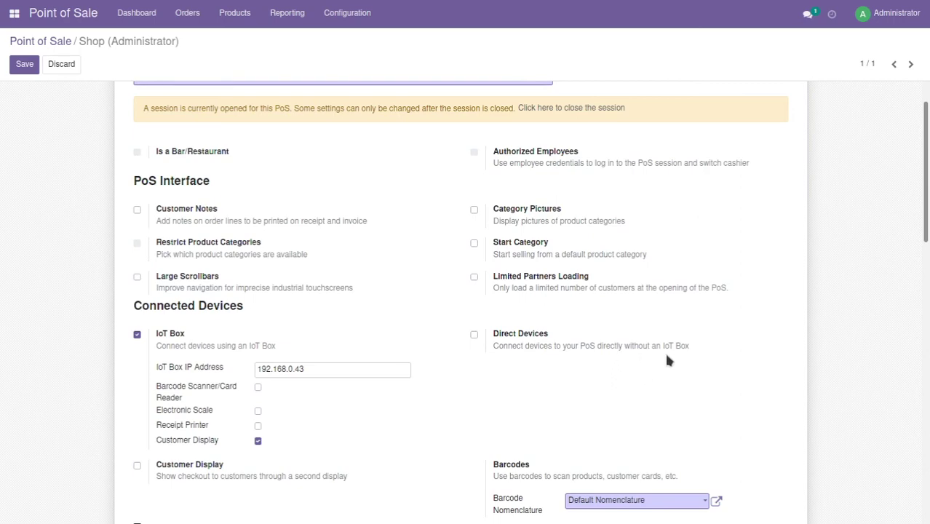
Enable Direct Devices with Epson receipt printer IP 192.168.0.55 and the cash drawer ticked
{"action": "left_click", "coordinate": [474, 334]}
{"action": "left_click", "coordinate": [590, 376]}
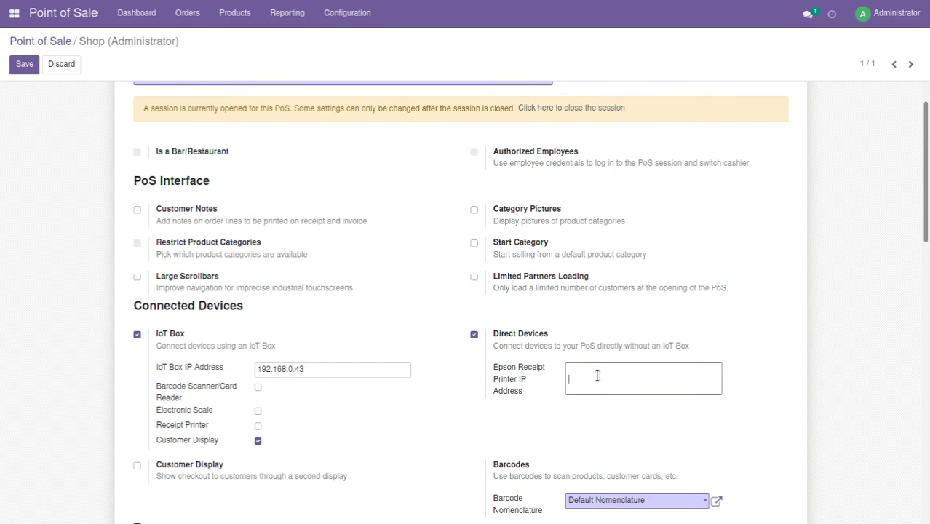
{"action": "type", "text": "192.168.0.55"}
{"action": "left_click", "coordinate": [595, 455]}
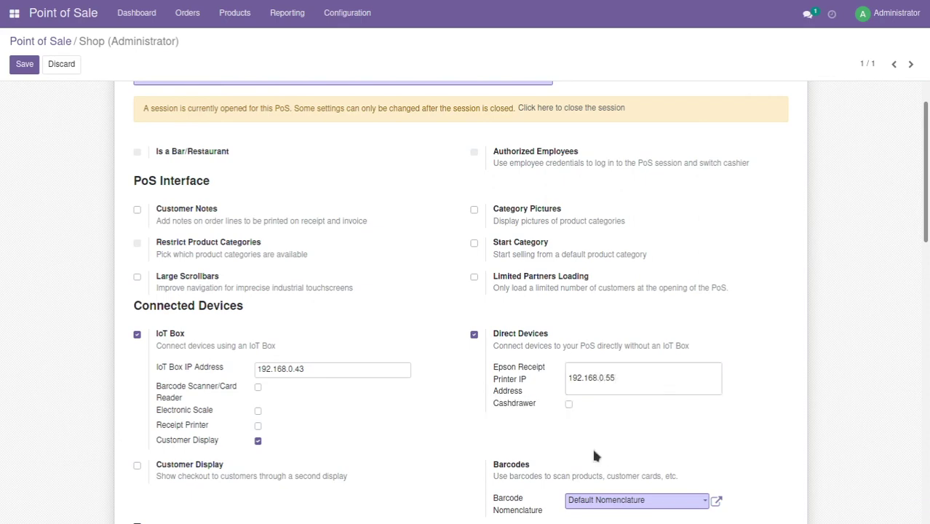
{"action": "left_click", "coordinate": [569, 404]}
Switch Direct Devices off and save the Shop settings
{"action": "left_click", "coordinate": [474, 336]}
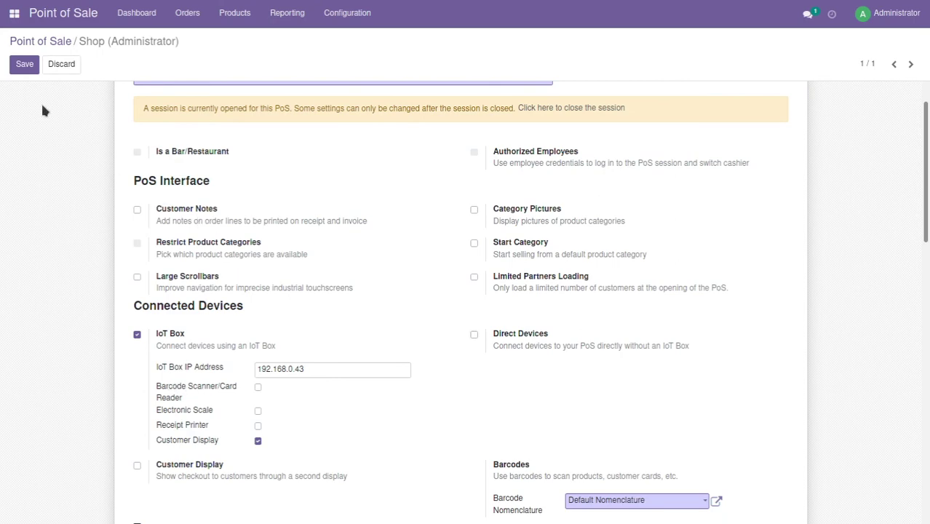
{"action": "left_click", "coordinate": [24, 64]}
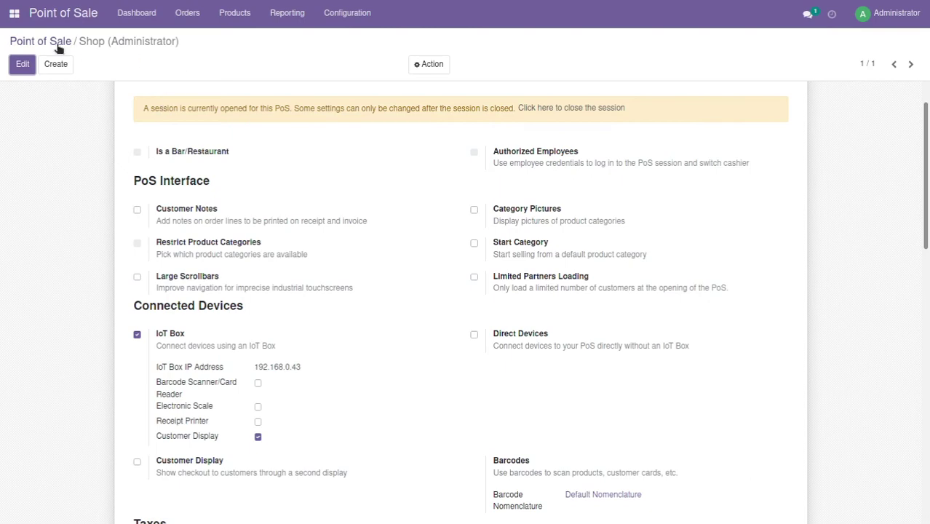
Continue selling in the Shop session and take control of the IoT Box customer display
{"action": "left_click", "coordinate": [137, 13]}
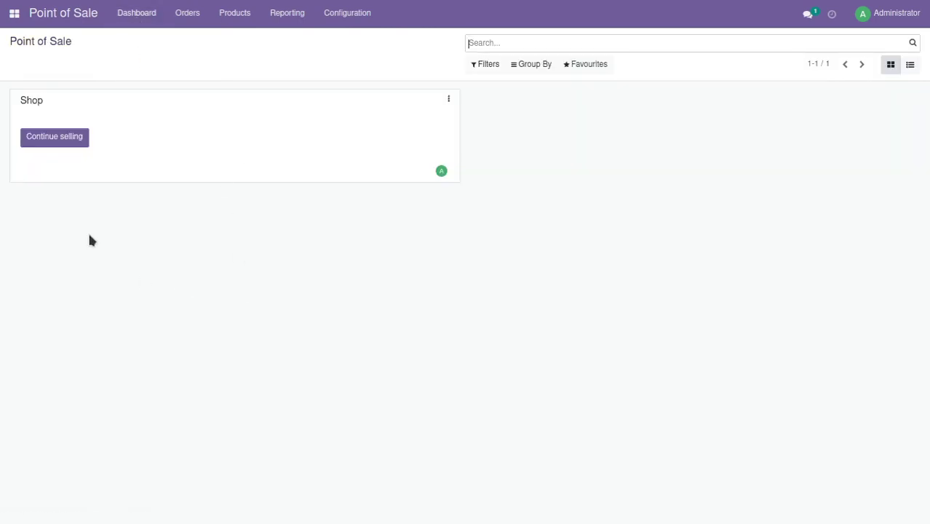
{"action": "left_click", "coordinate": [43, 146]}
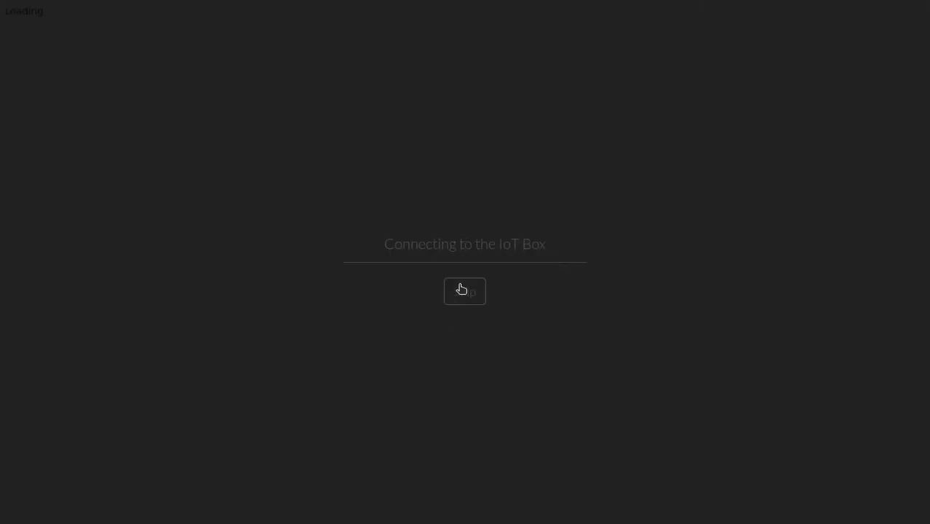
{"action": "left_click", "coordinate": [463, 290]}
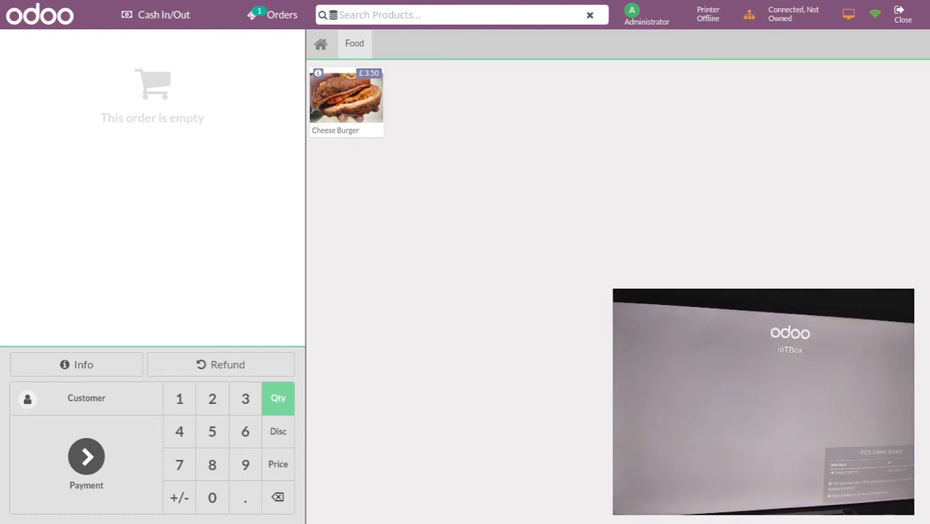
{"action": "left_click", "coordinate": [817, 22]}
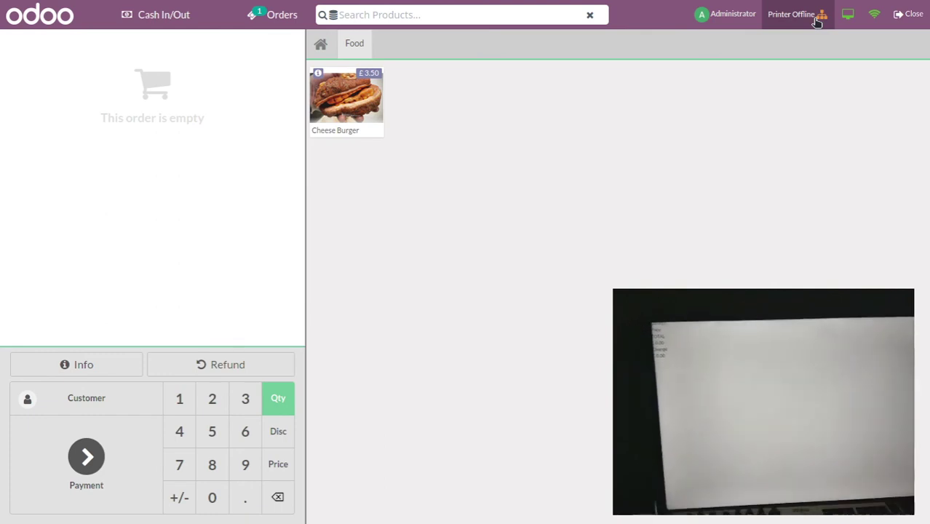
{"action": "mouse_move", "coordinate": [439, 6]}
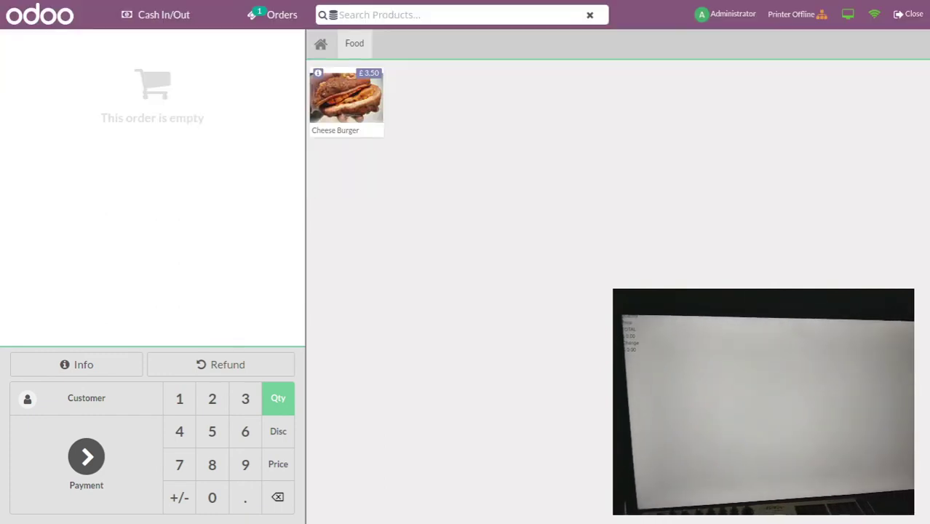
{"action": "mouse_move", "coordinate": [874, 4]}
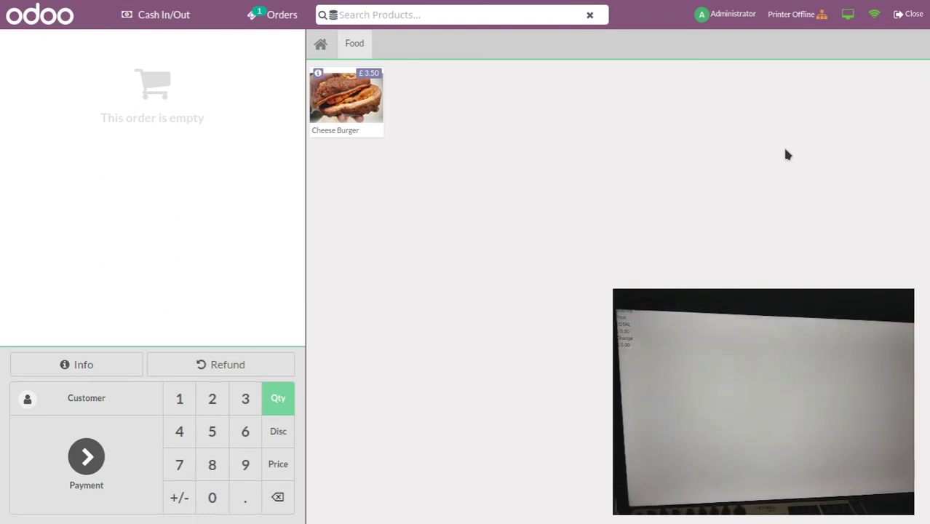
Close the Shop session accepting the £-4.20 cash difference, then leave fullscreen
{"action": "left_click", "coordinate": [913, 14]}
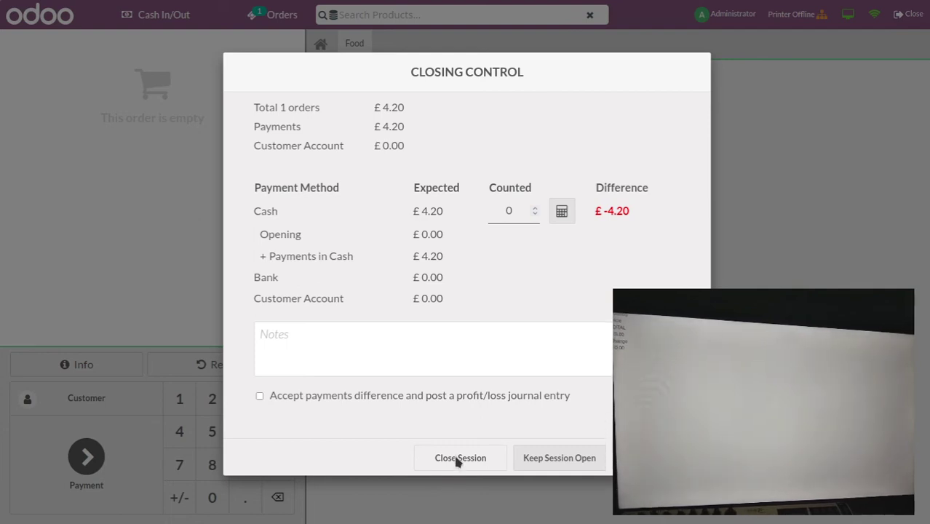
{"action": "left_click", "coordinate": [290, 399]}
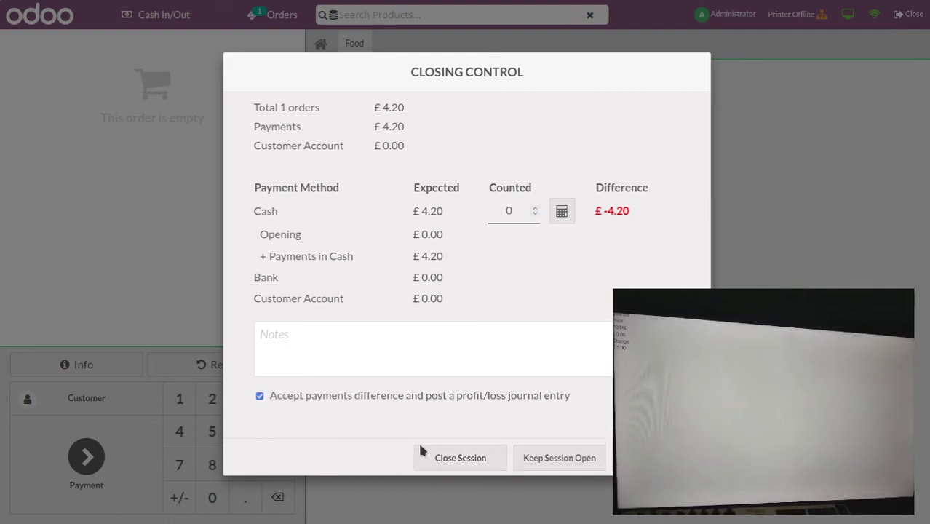
{"action": "left_click", "coordinate": [475, 460]}
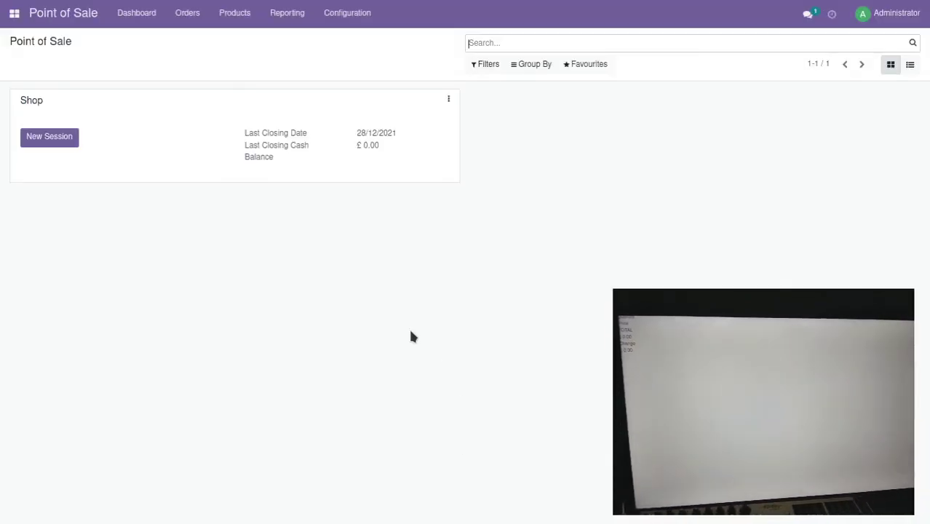
{"action": "key", "text": "F11"}
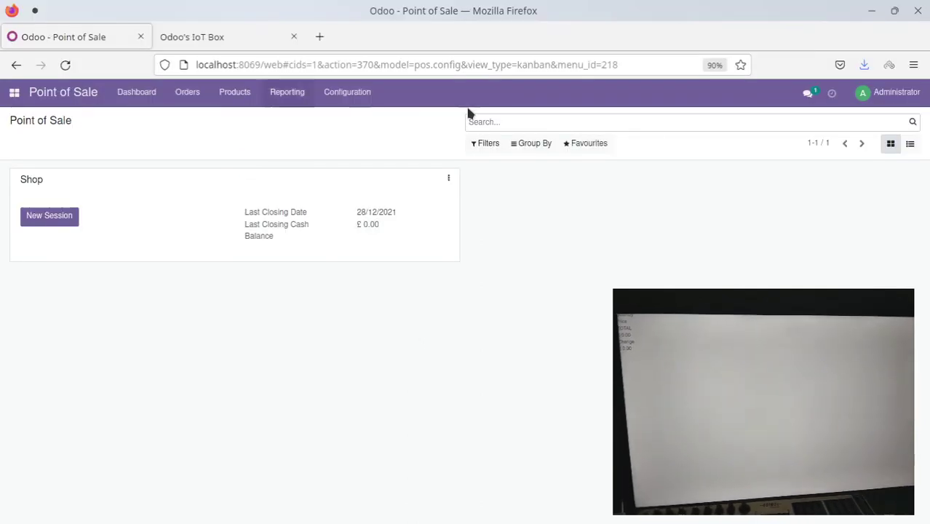
Check the IoT Box status page, then return to the Point of Sale tab's address bar
{"action": "left_click", "coordinate": [233, 37]}
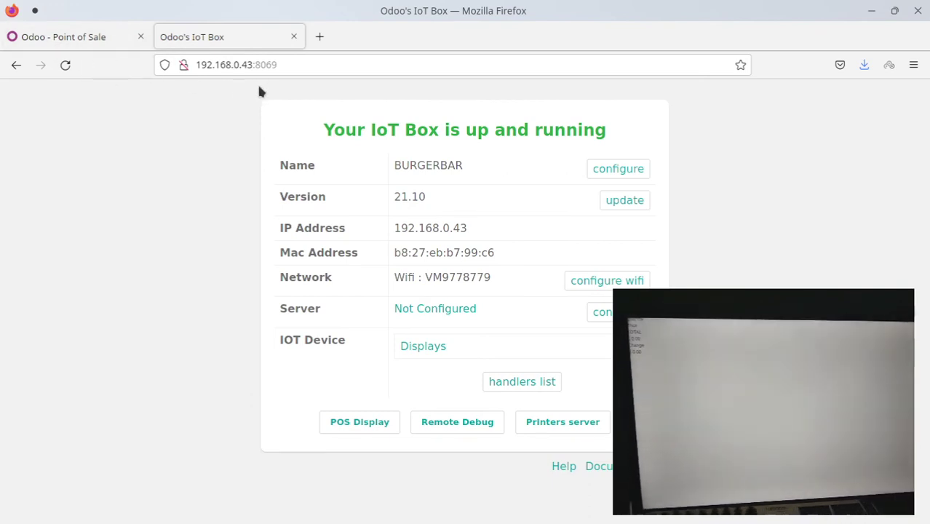
{"action": "left_click", "coordinate": [81, 37]}
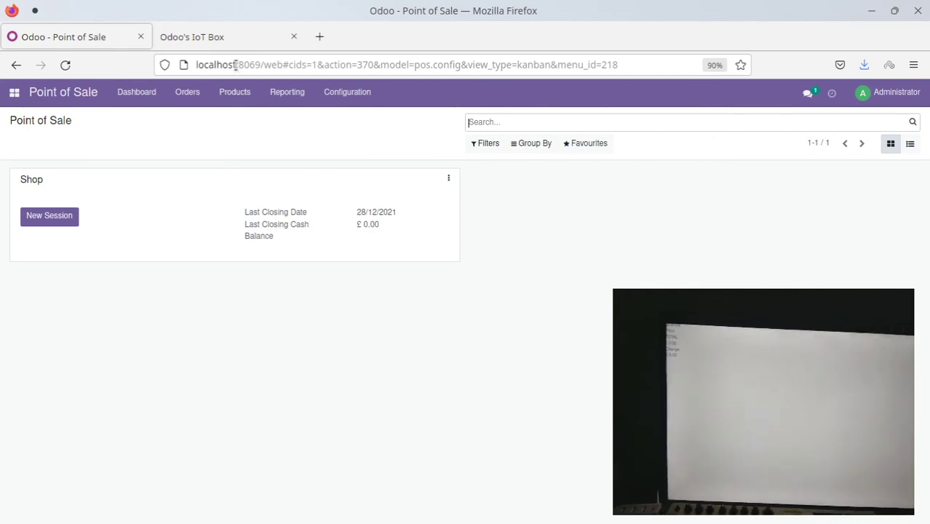
{"action": "left_click", "coordinate": [235, 65]}
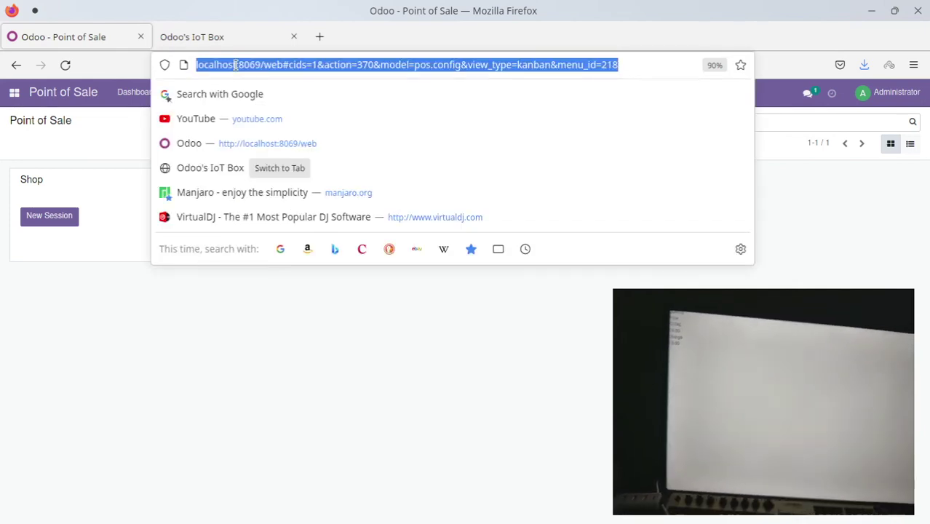
Go to the Odoo server at 192.168.0.14:8069
{"action": "left_click", "coordinate": [235, 357]}
{"action": "left_click", "coordinate": [527, 65]}
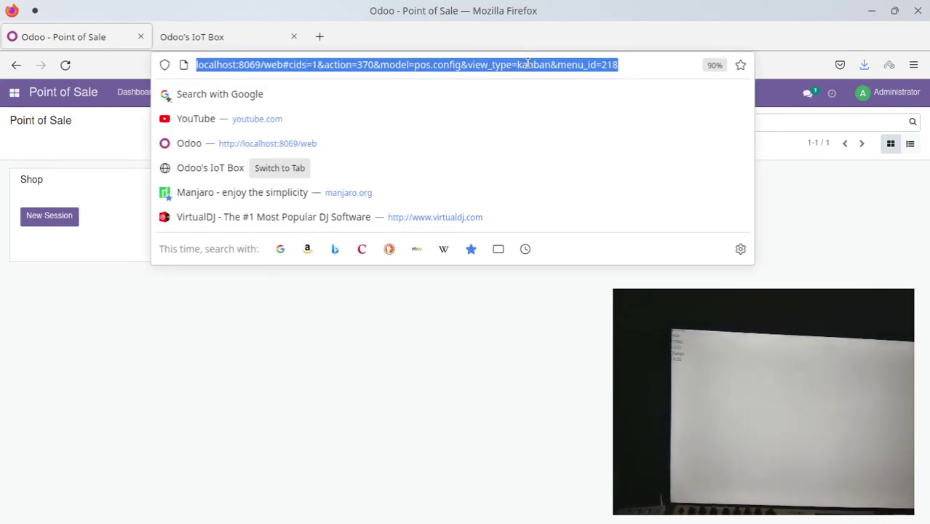
{"action": "type", "text": "192.168."}
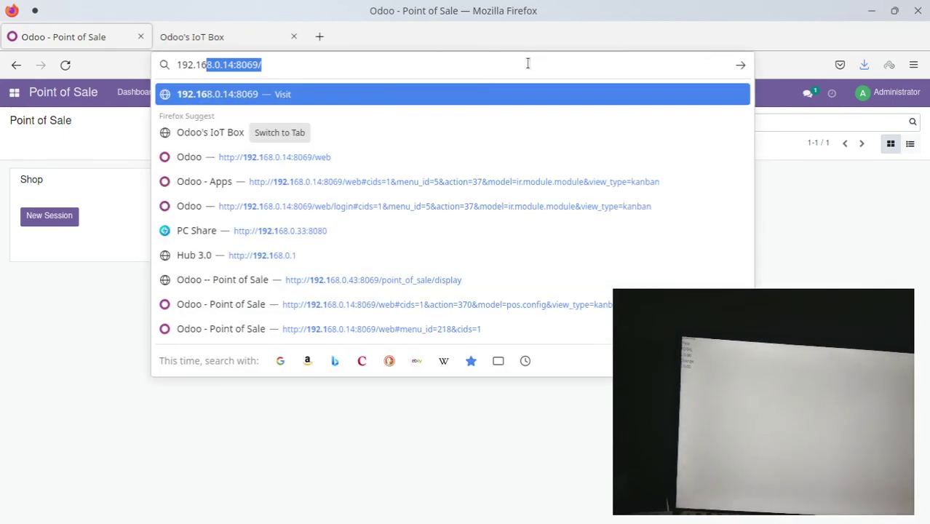
{"action": "type", "text": "0.14"}
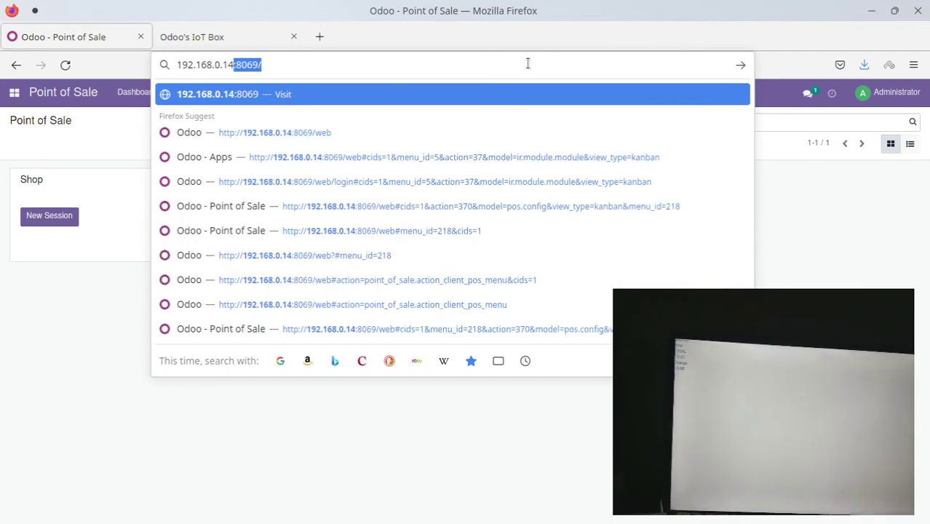
{"action": "key", "text": "Return"}
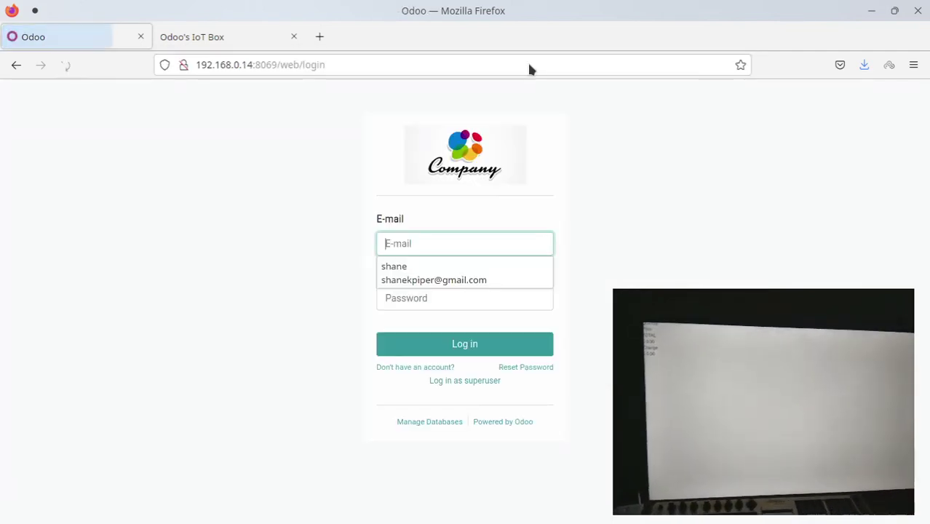
Log in with the saved e-mail and the account password, declining to save the login
{"action": "left_click", "coordinate": [418, 268]}
{"action": "left_click", "coordinate": [429, 298]}
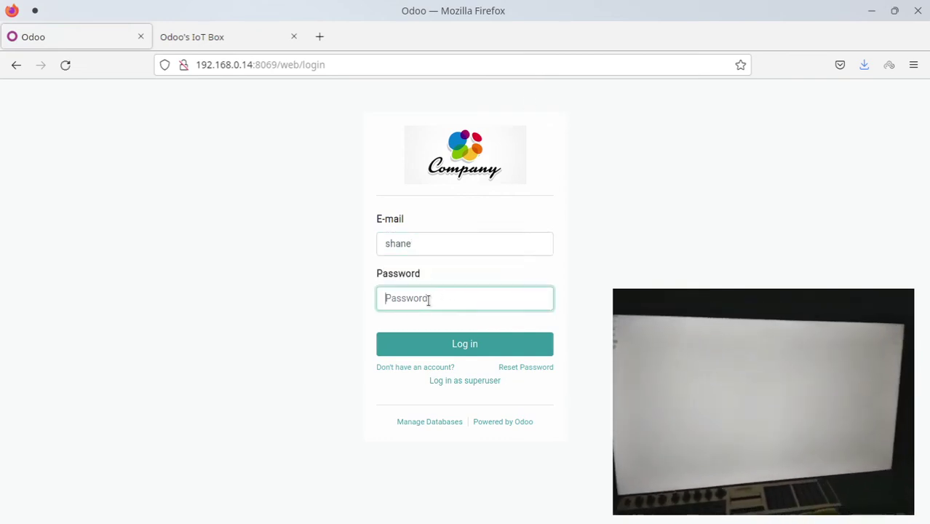
{"action": "type", "text": "admin"}
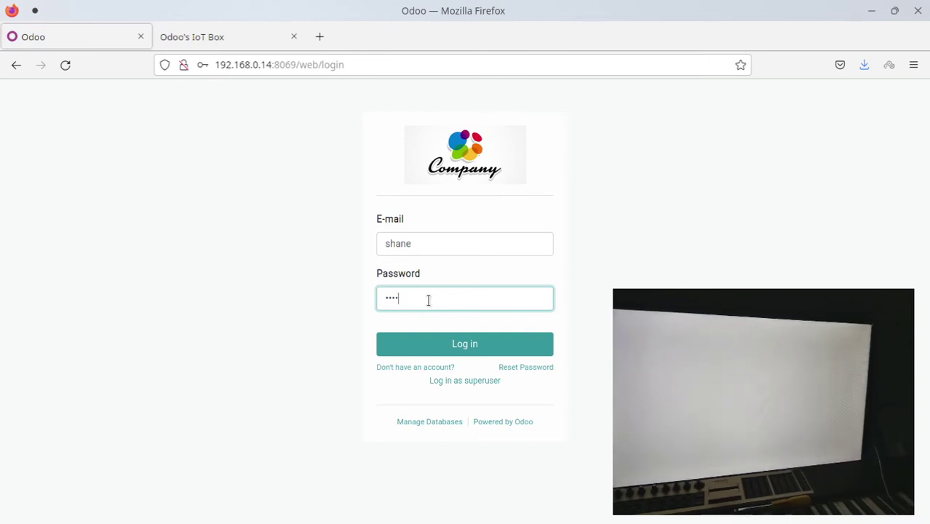
{"action": "type", "text": "1234"}
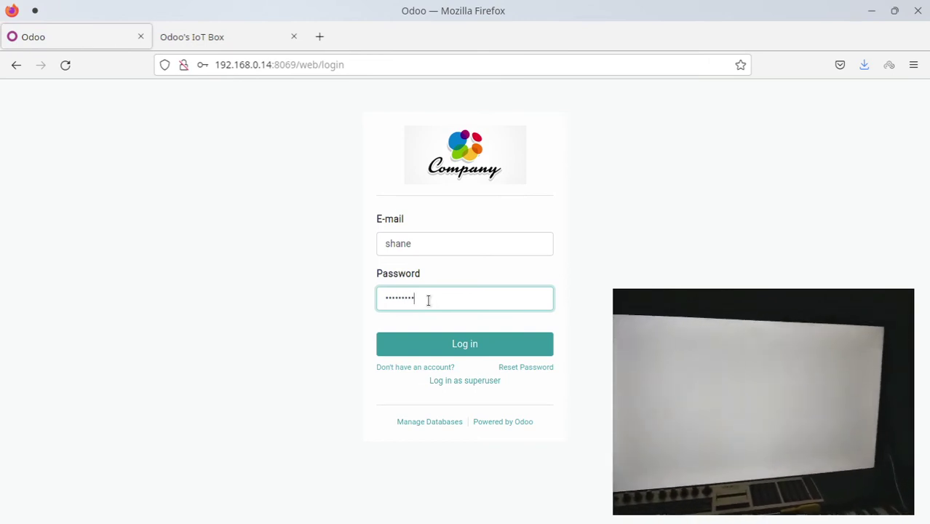
{"action": "key", "text": "Return"}
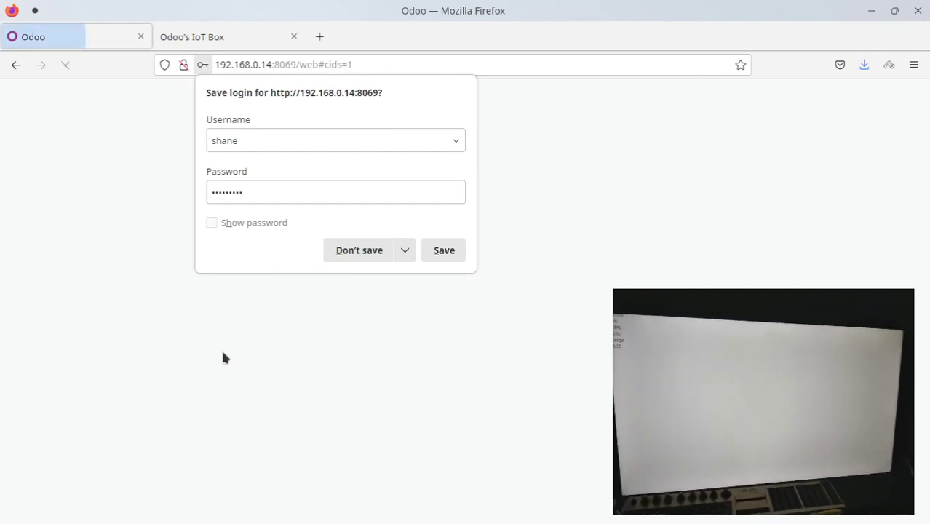
{"action": "left_click", "coordinate": [350, 252]}
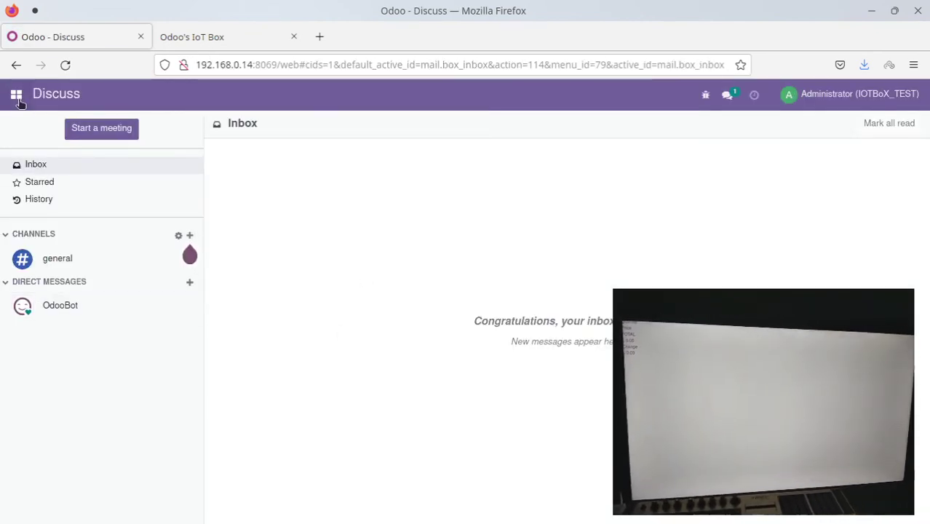
Go fullscreen, open the Point of Sale app and open a Shop session with zero opening cash
{"action": "key", "text": "F11"}
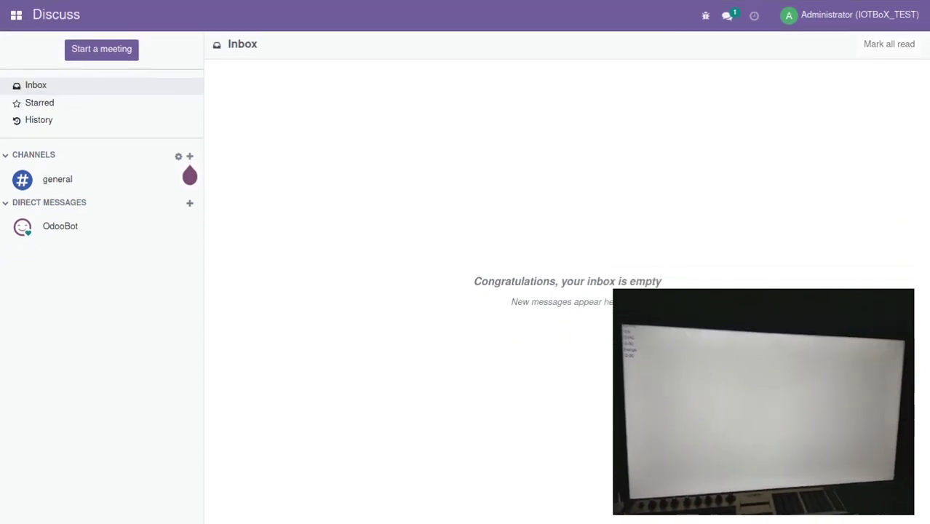
{"action": "left_click", "coordinate": [16, 15]}
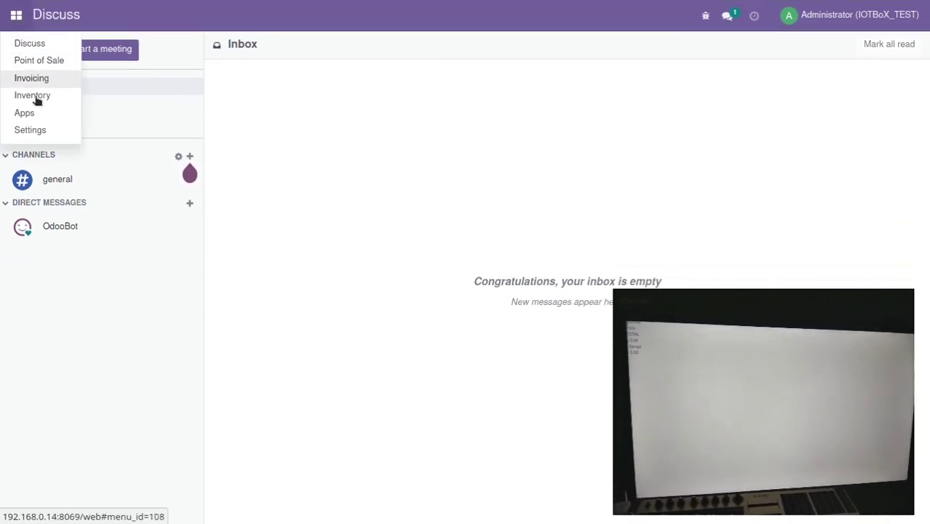
{"action": "left_click", "coordinate": [33, 62]}
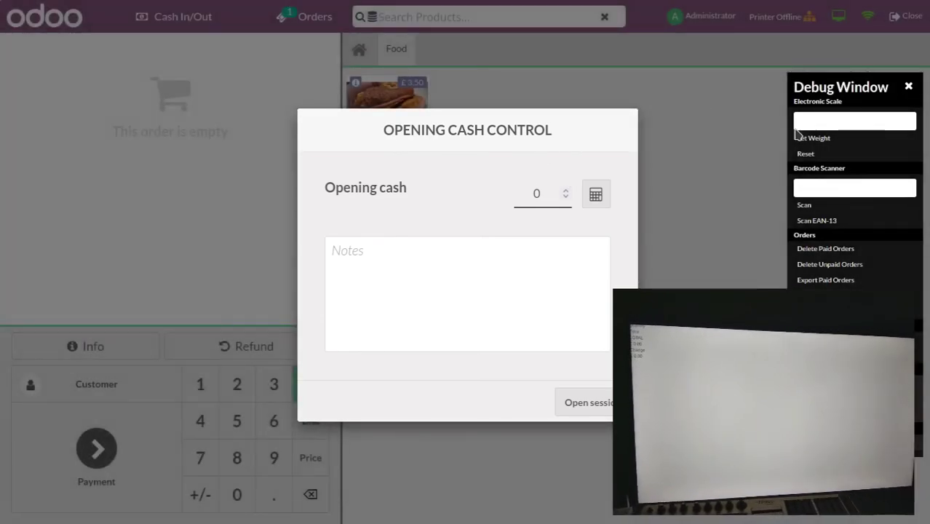
{"action": "left_click", "coordinate": [910, 88]}
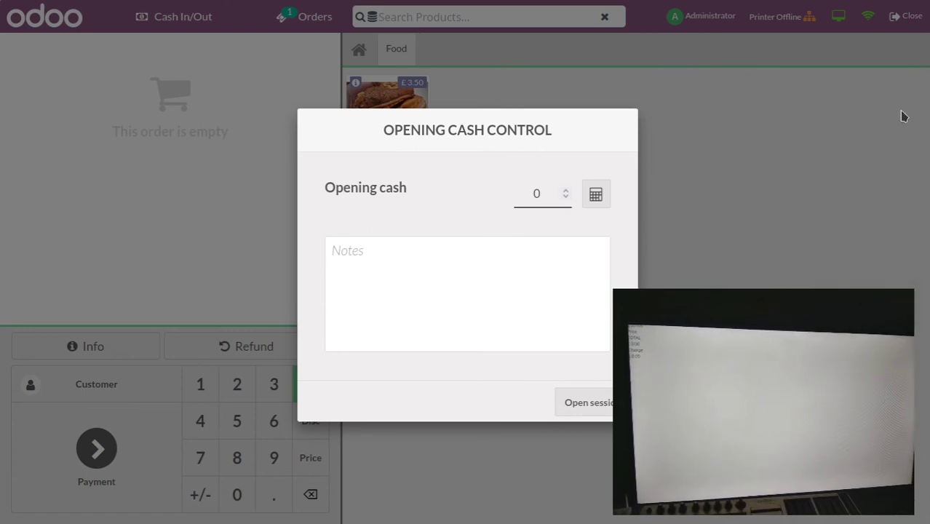
{"action": "left_click", "coordinate": [598, 403]}
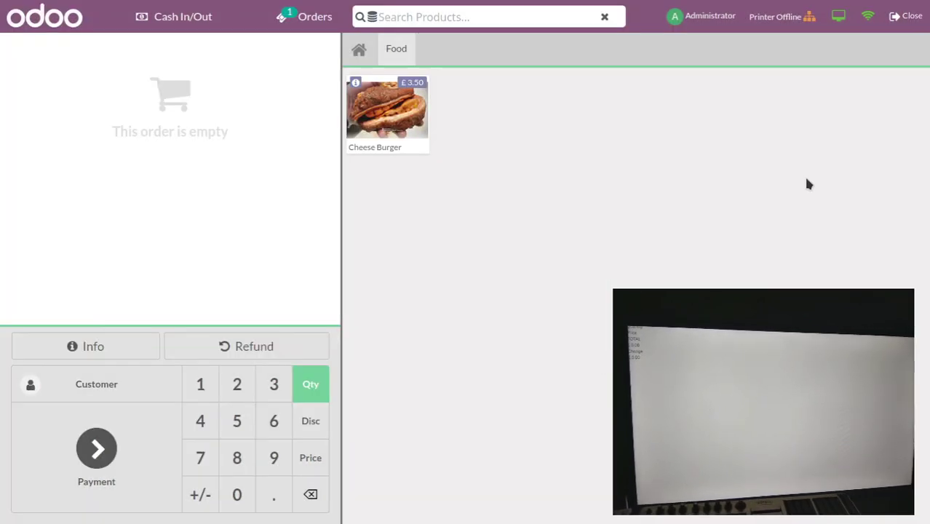
Close the current Shop session and start a new session from the Shop card
{"action": "left_click", "coordinate": [908, 16]}
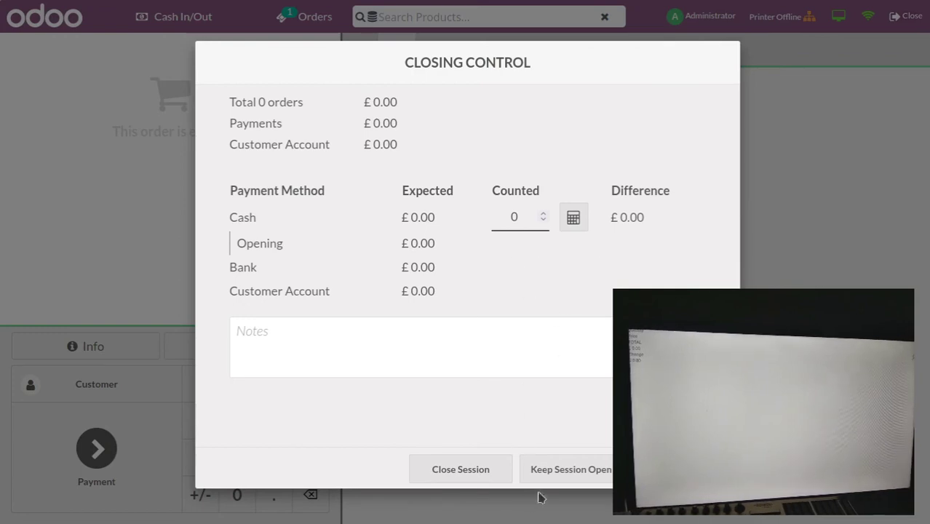
{"action": "left_click", "coordinate": [458, 480]}
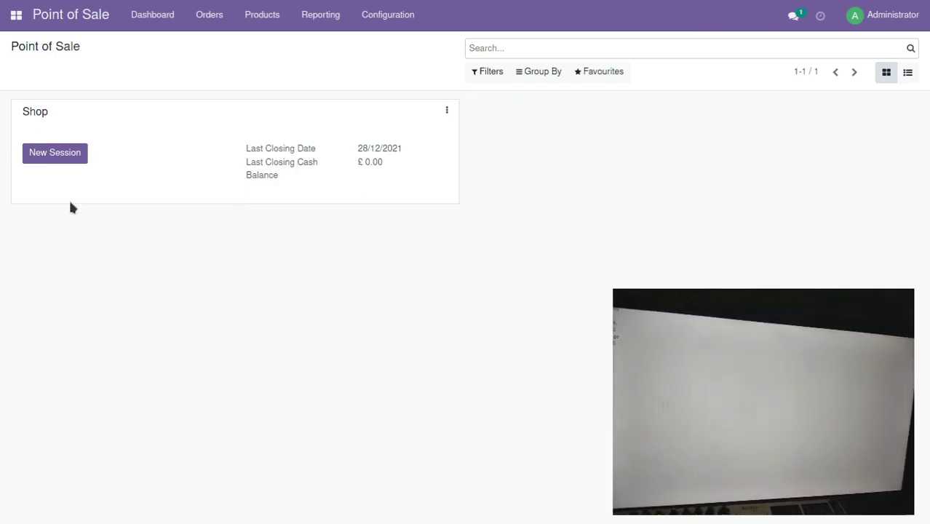
{"action": "left_click", "coordinate": [55, 155]}
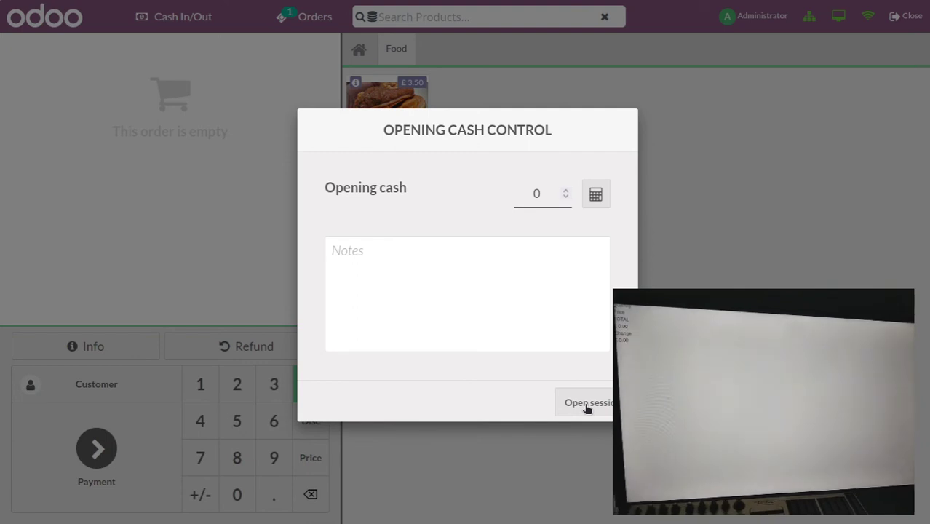
Open the Shop session with zero opening cash and connect the customer display
{"action": "left_click", "coordinate": [587, 408]}
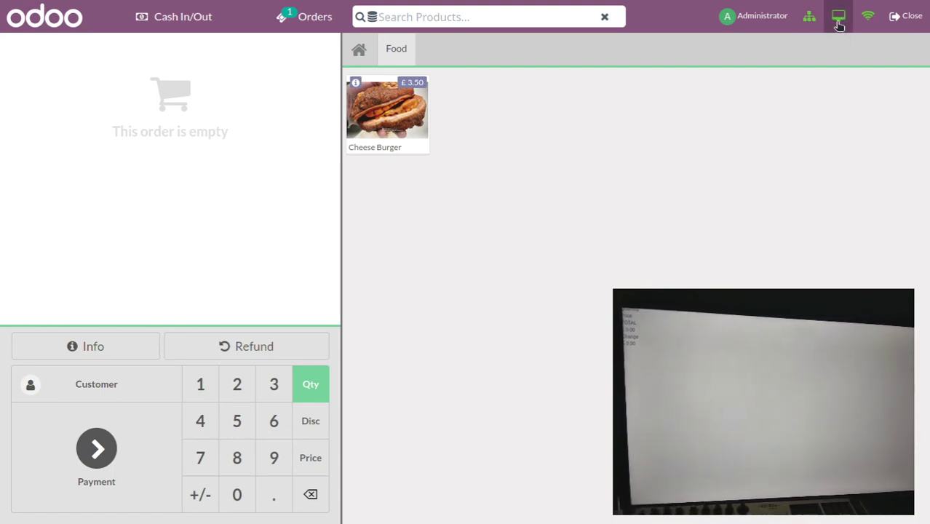
{"action": "left_click", "coordinate": [840, 26]}
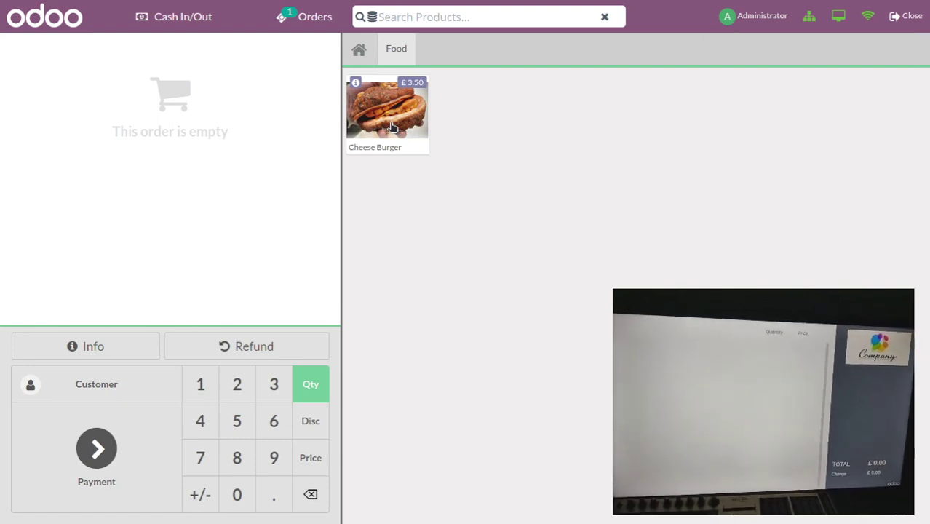
Add Cheese Burgers until the order holds 11.00 for a £46.20 total
{"action": "left_click", "coordinate": [392, 127]}
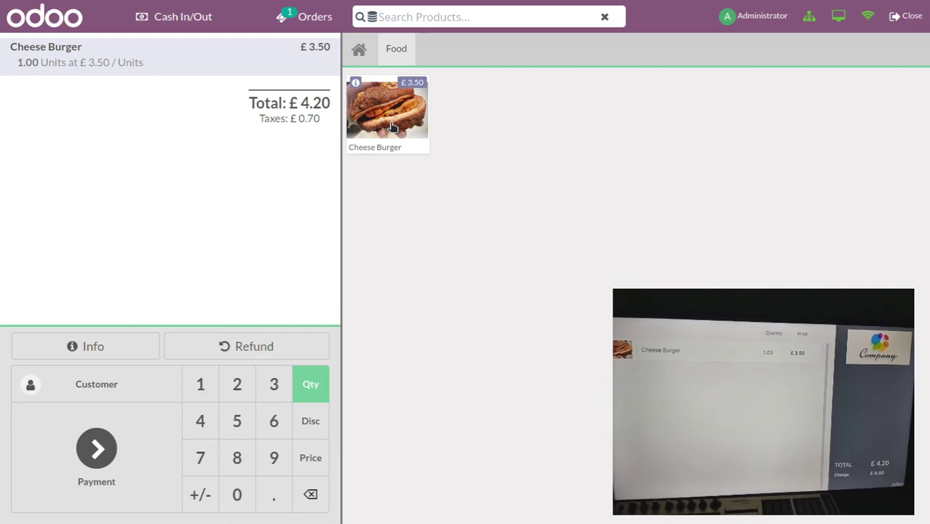
{"action": "left_click", "coordinate": [388, 112]}
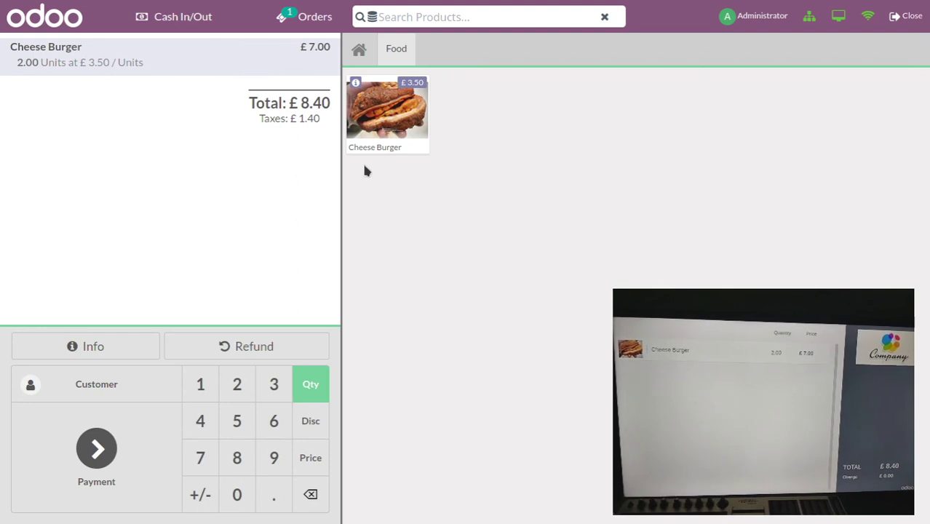
{"action": "left_click", "coordinate": [378, 118]}
{"action": "left_click", "coordinate": [378, 119]}
{"action": "triple_click", "coordinate": [375, 122]}
{"action": "double_click", "coordinate": [370, 125]}
{"action": "double_click", "coordinate": [370, 125]}
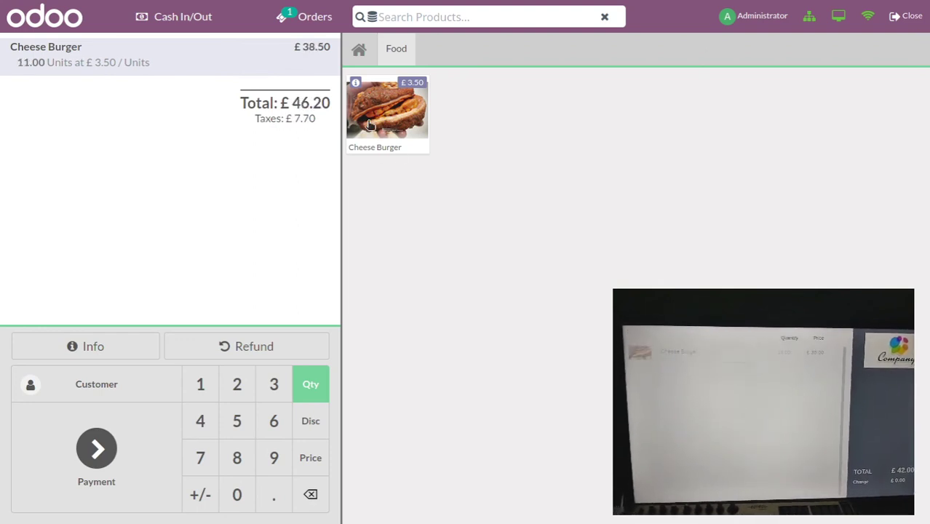
Pay the £46.20 order with £50.00 cash and validate it, giving £3.80 change
{"action": "left_click", "coordinate": [102, 472]}
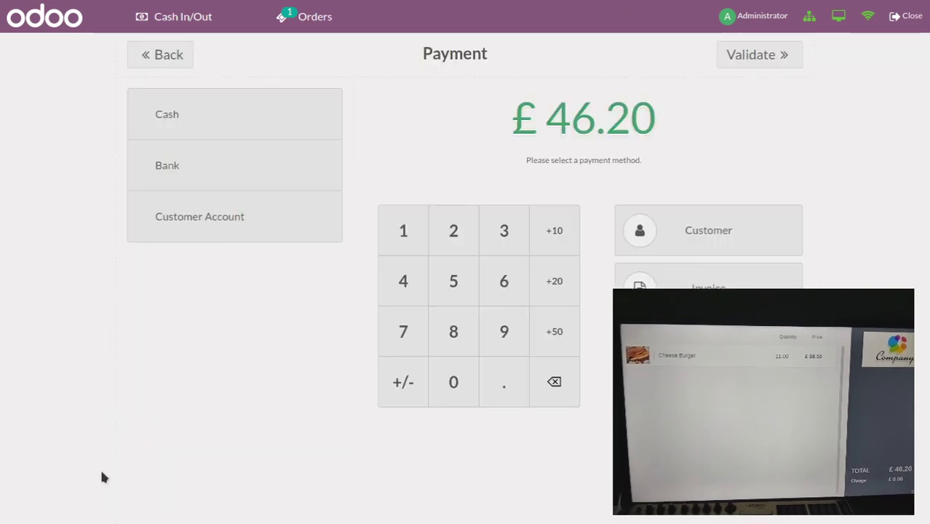
{"action": "left_click", "coordinate": [552, 341]}
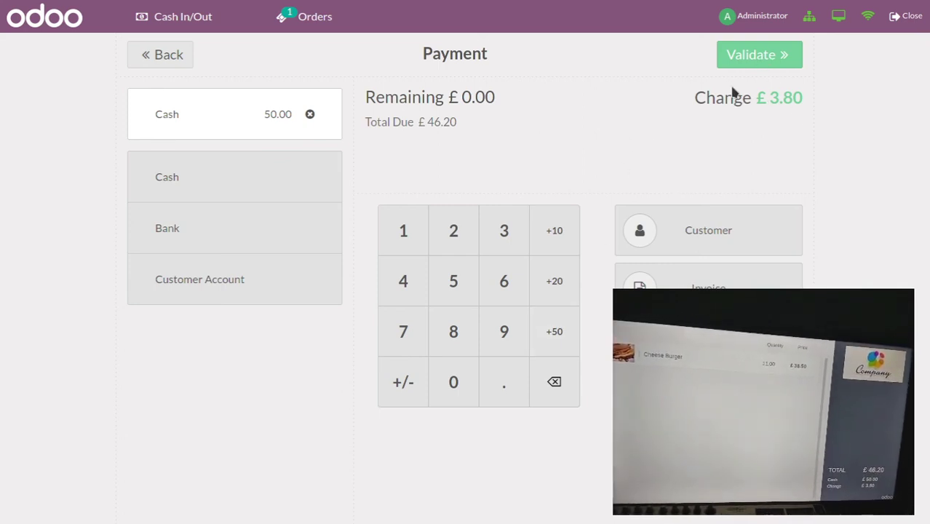
{"action": "left_click", "coordinate": [771, 59]}
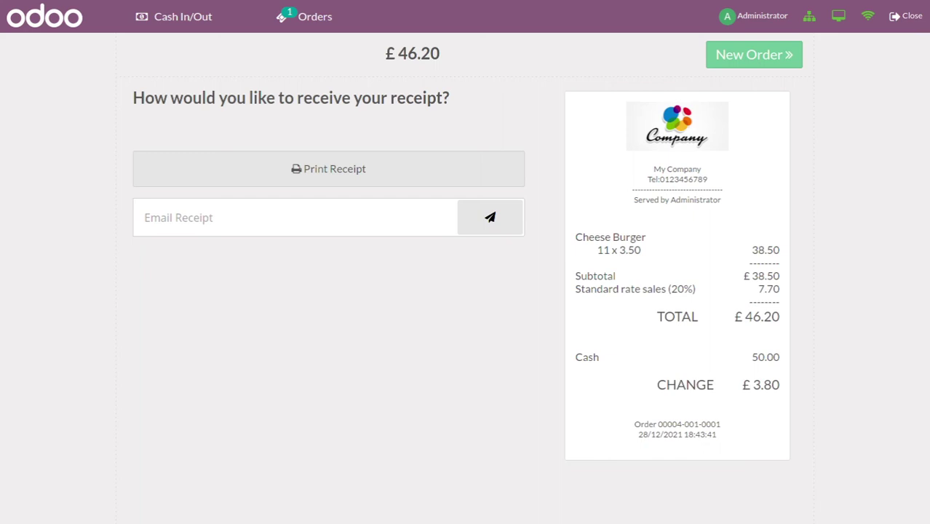
Close the register, accepting the payment difference and keeping the Shop session open
{"action": "left_click", "coordinate": [907, 16]}
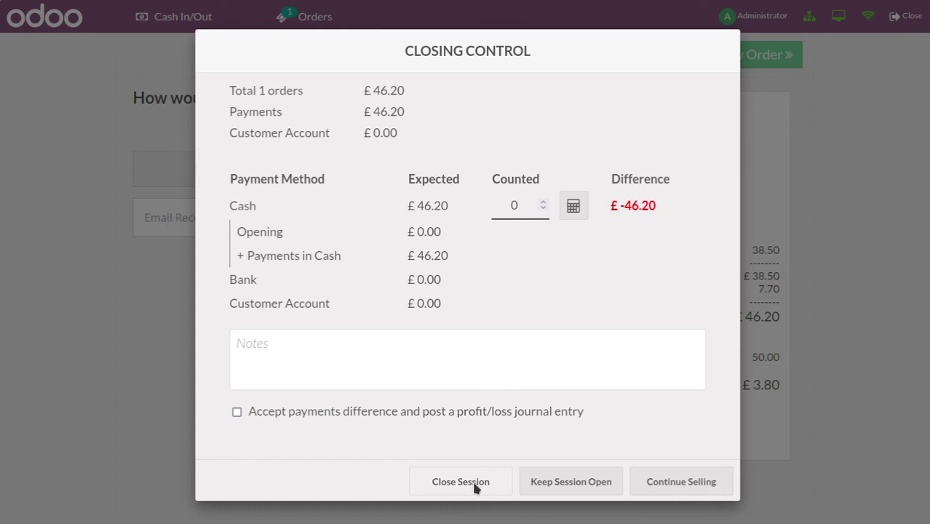
{"action": "left_click", "coordinate": [236, 410]}
{"action": "left_click", "coordinate": [580, 484]}
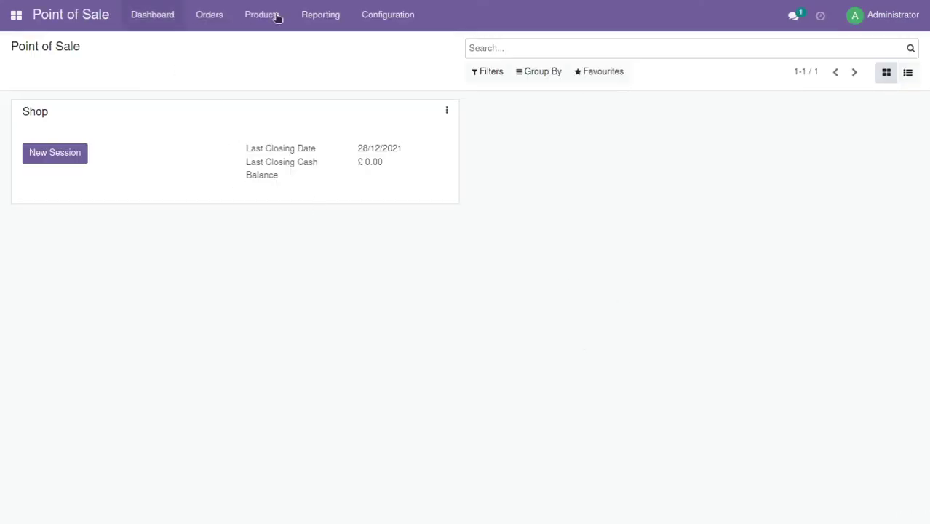
In the Shop point-of-sale settings, tick Is a Bar/Restaurant and save
{"action": "left_click", "coordinate": [392, 19]}
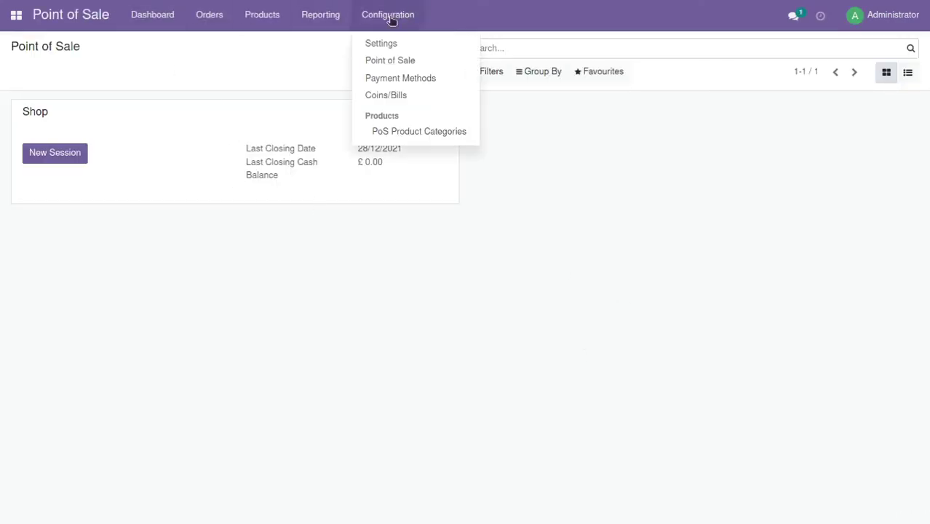
{"action": "left_click", "coordinate": [416, 64]}
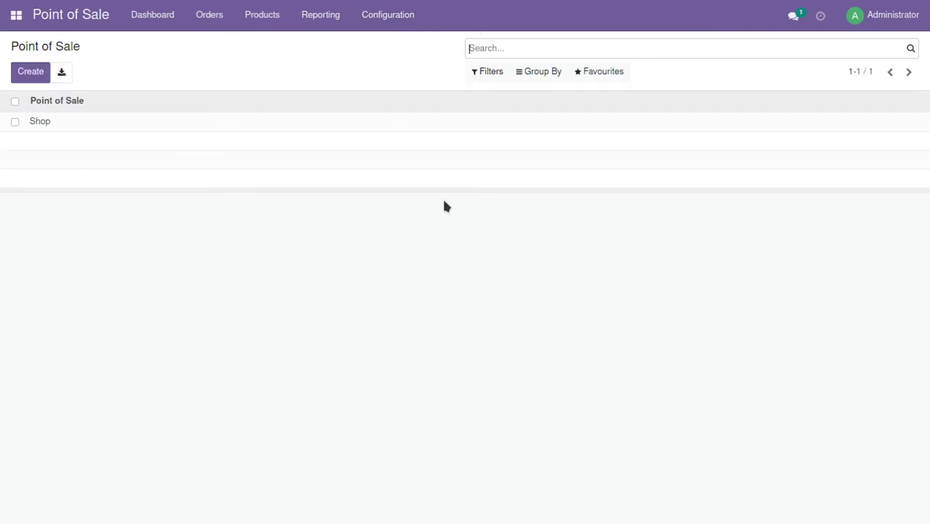
{"action": "left_click", "coordinate": [38, 125]}
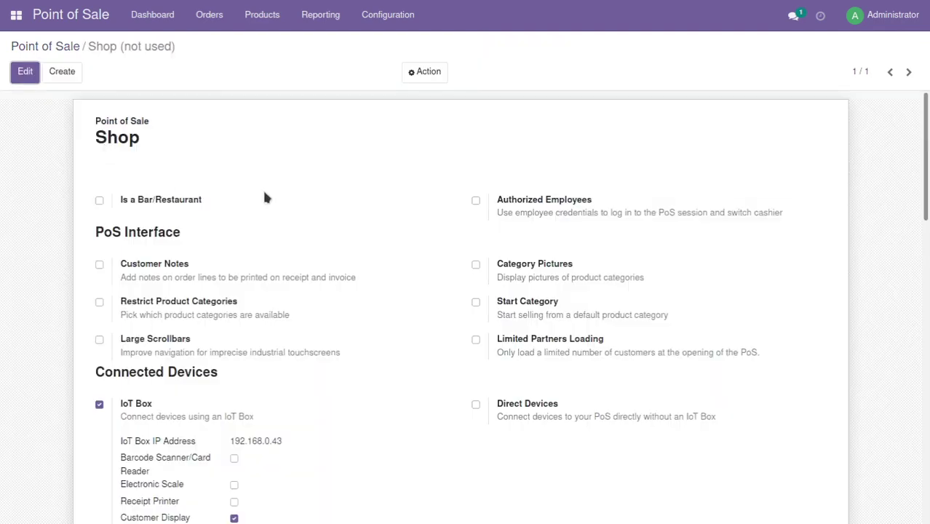
{"action": "left_click", "coordinate": [25, 72]}
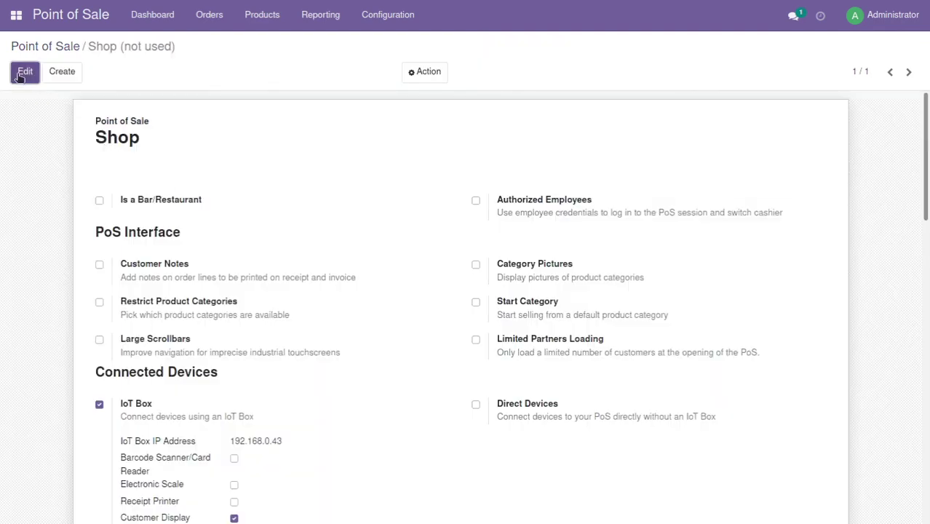
{"action": "left_click", "coordinate": [98, 198]}
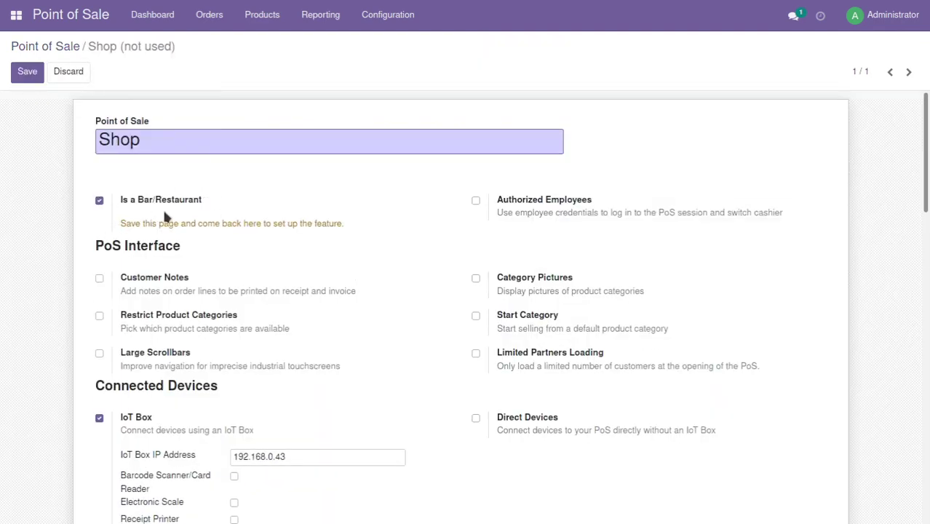
{"action": "left_click", "coordinate": [27, 72]}
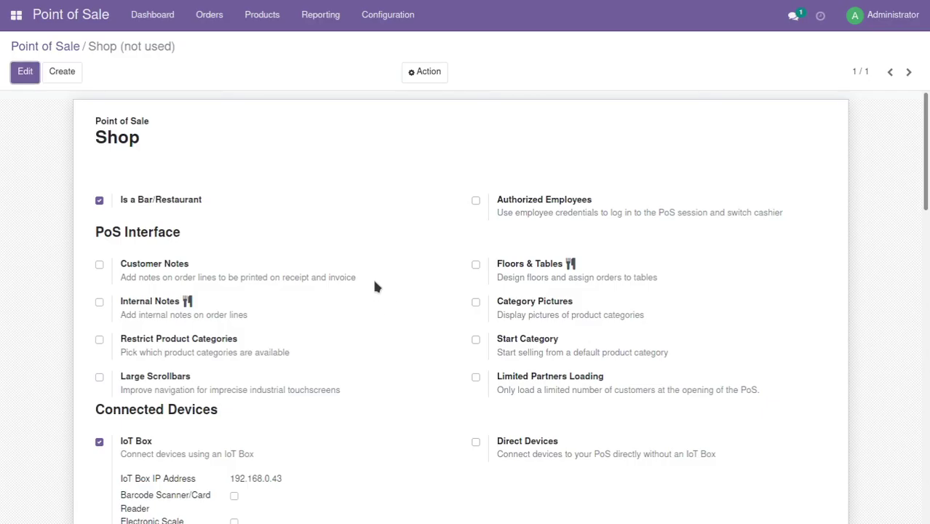
Tick Order Printer in the Shop settings and open the empty Printers list
{"action": "scroll", "coordinate": [347, 254], "scroll_direction": "down", "scroll_amount": 4}
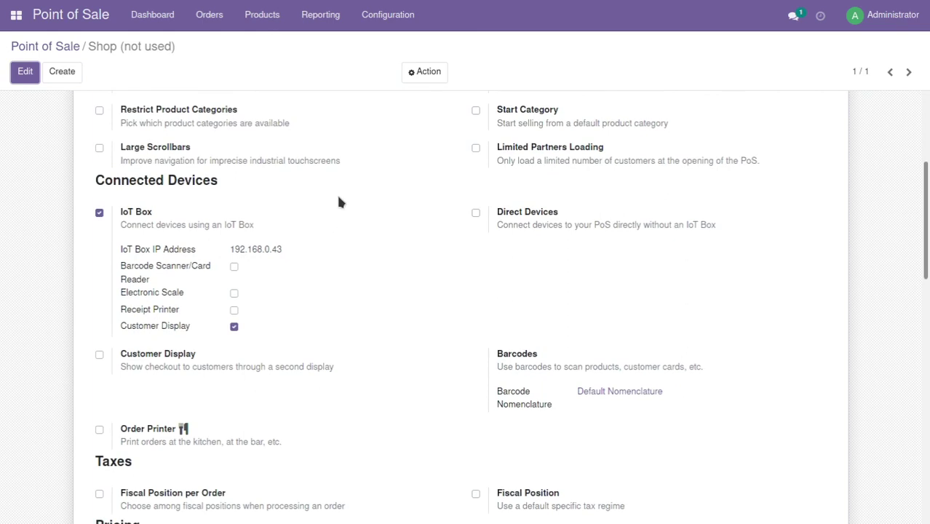
{"action": "scroll", "coordinate": [339, 201], "scroll_direction": "down", "scroll_amount": 2}
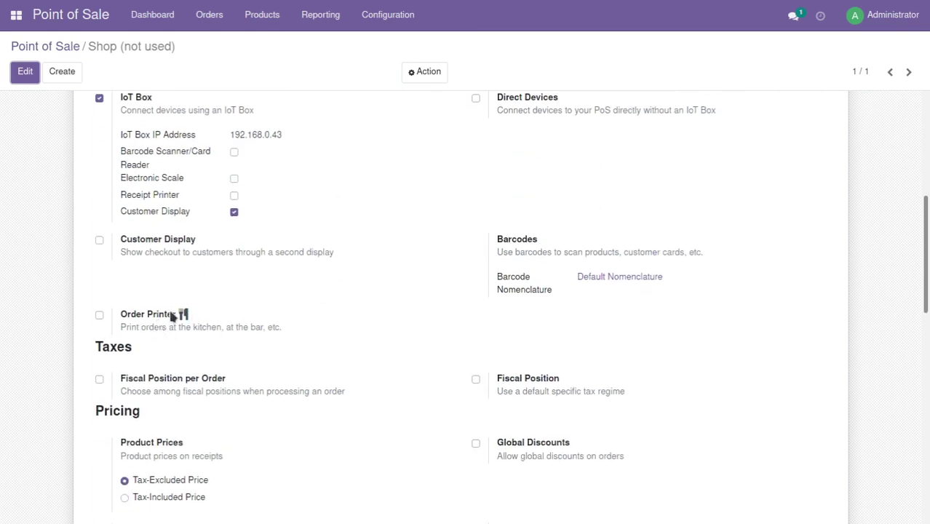
{"action": "left_click", "coordinate": [100, 315]}
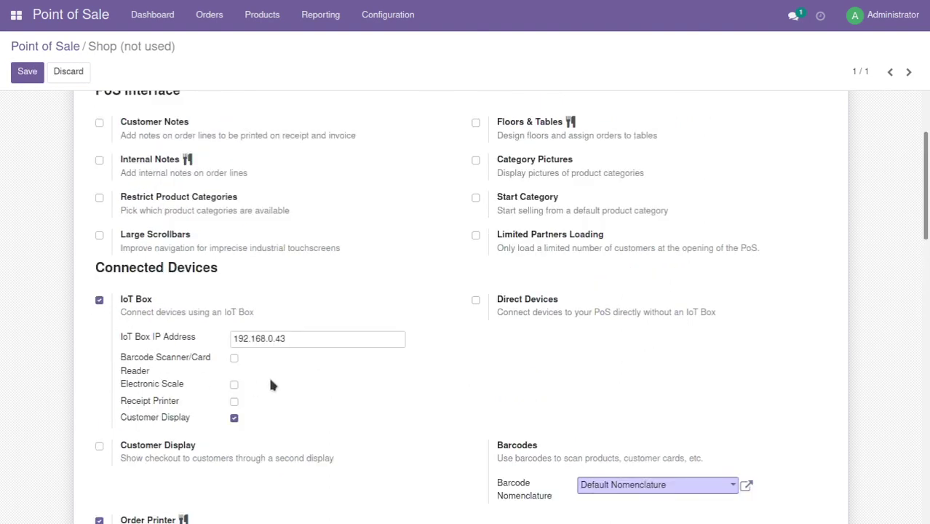
{"action": "scroll", "coordinate": [271, 375], "scroll_direction": "down", "scroll_amount": 3}
{"action": "scroll", "coordinate": [291, 309], "scroll_direction": "down", "scroll_amount": 1}
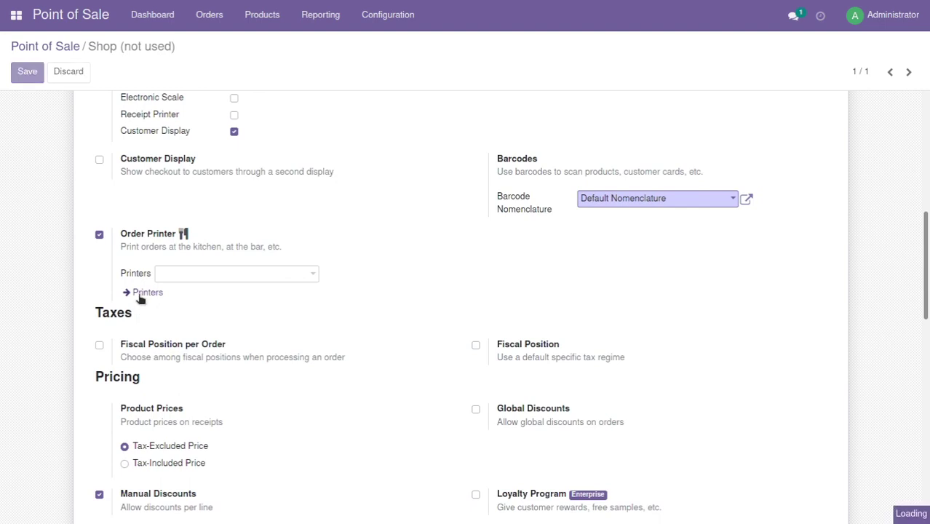
{"action": "left_click", "coordinate": [142, 294]}
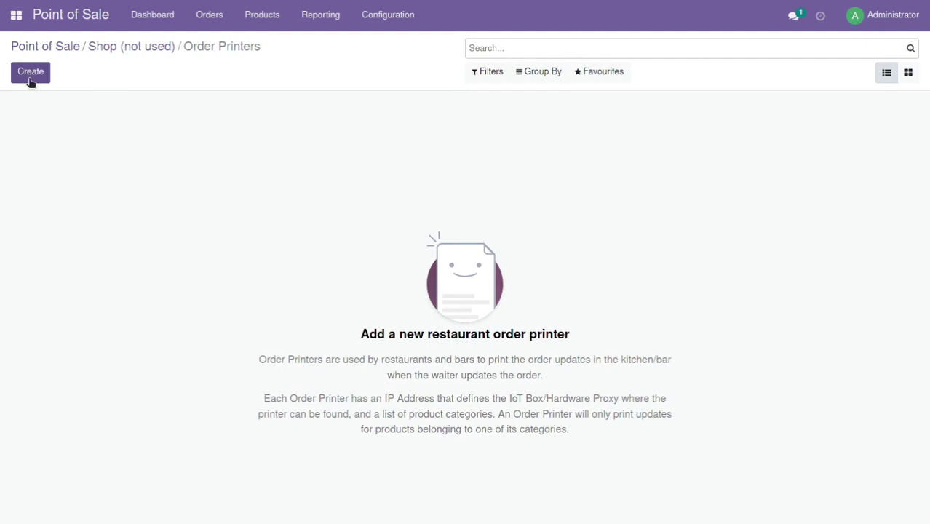
Create an order printer named Kitchen with proxy IP 192.168.0.43
{"action": "left_click", "coordinate": [31, 72]}
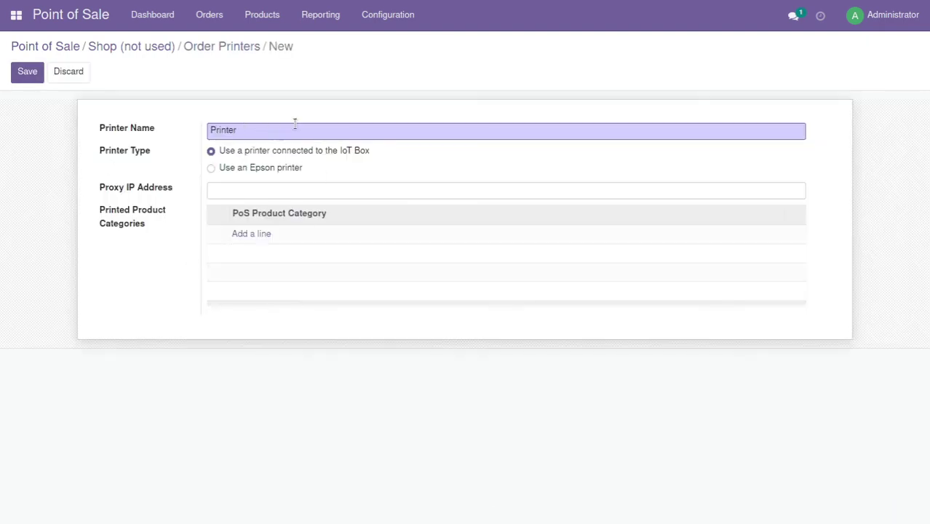
{"action": "key", "text": "BackSpace"}
{"action": "key", "text": "BackSpace"}
{"action": "key", "text": "BackSpace"}
{"action": "key", "text": "BackSpace"}
{"action": "key", "text": "BackSpace"}
{"action": "key", "text": "BackSpace"}
{"action": "key", "text": "BackSpace"}
{"action": "type", "text": "Kitchen"}
{"action": "left_click", "coordinate": [230, 187]}
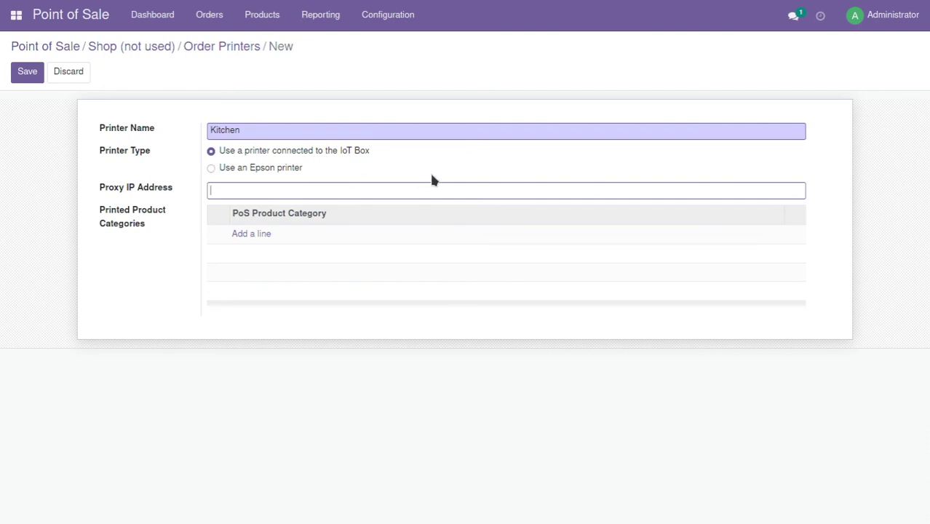
{"action": "type", "text": "192.168."}
{"action": "type", "text": "43"}
Add Food as the Kitchen printer's printed product category and save it
{"action": "left_click", "coordinate": [248, 234]}
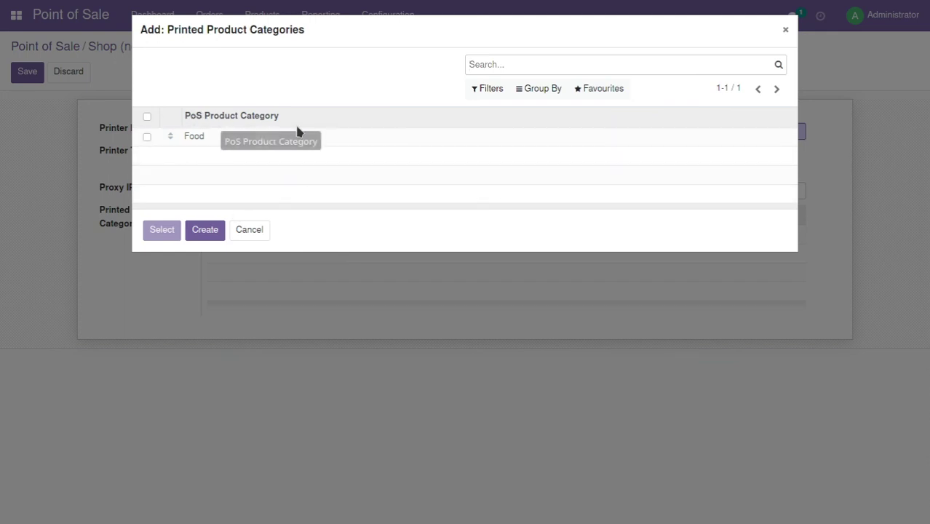
{"action": "left_click", "coordinate": [147, 138]}
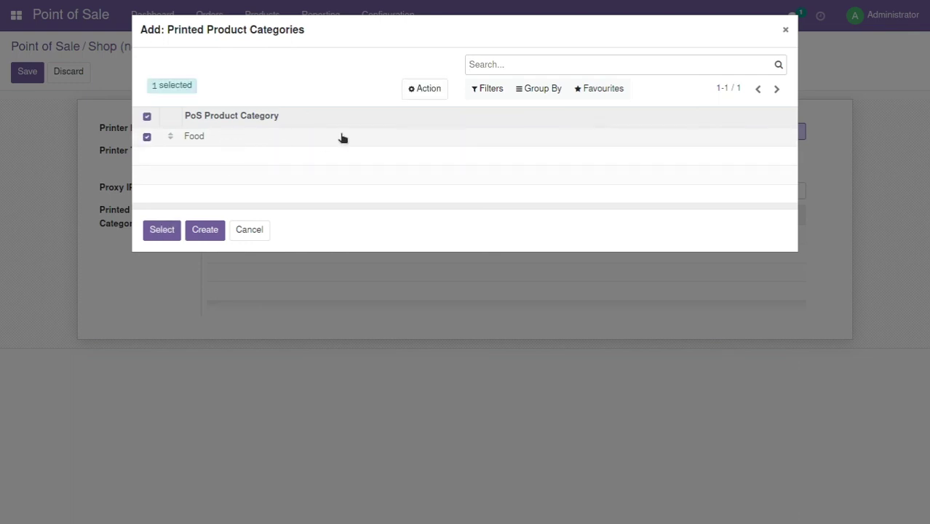
{"action": "left_click", "coordinate": [161, 230]}
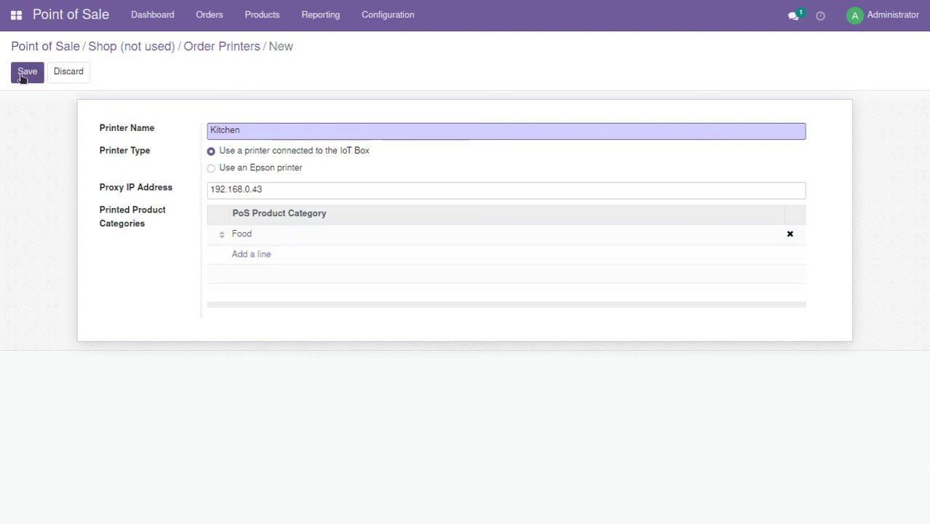
{"action": "left_click", "coordinate": [282, 190]}
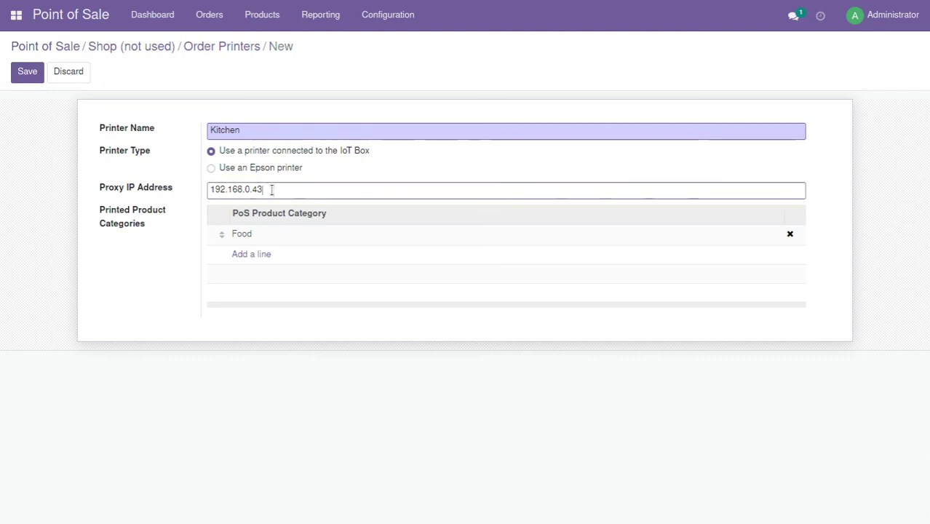
{"action": "left_click", "coordinate": [33, 77]}
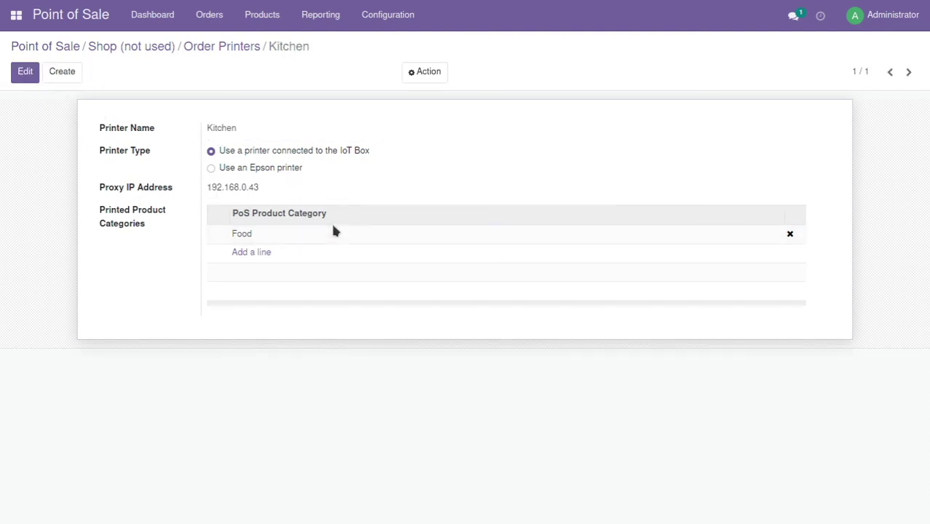
Start a second order printer named Cocktail Bar with proxy IP 192.168.0.46
{"action": "left_click", "coordinate": [222, 46]}
{"action": "left_click", "coordinate": [33, 71]}
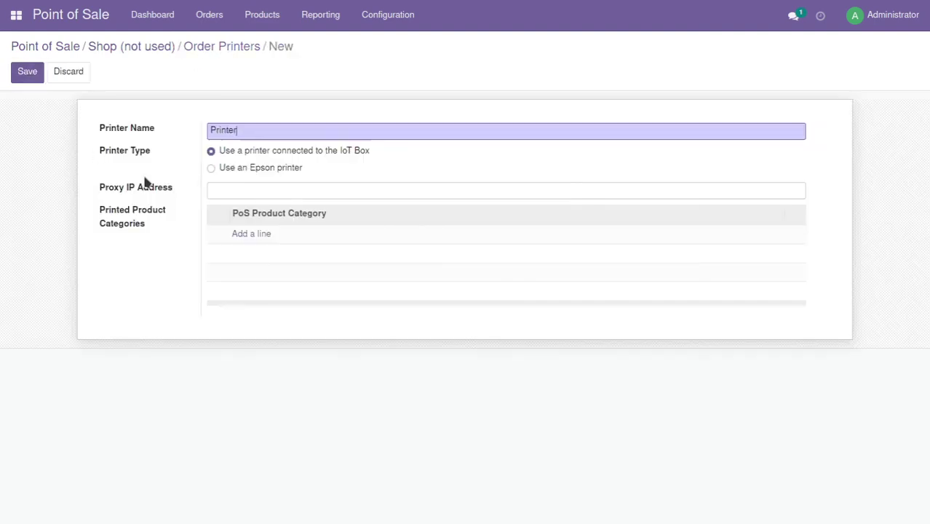
{"action": "key", "text": "BackSpace"}
{"action": "key", "text": "BackSpace"}
{"action": "key", "text": "BackSpace"}
{"action": "key", "text": "BackSpace"}
{"action": "key", "text": "BackSpace"}
{"action": "key", "text": "BackSpace"}
{"action": "key", "text": "BackSpace"}
{"action": "type", "text": "Cocktail Bar"}
{"action": "left_click", "coordinate": [218, 192]}
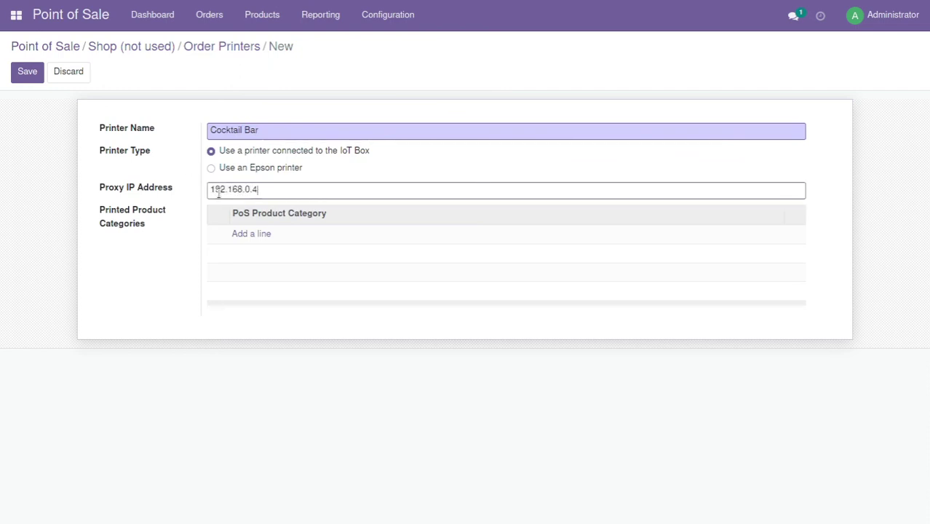
{"action": "type", "text": "192.168.0.46"}
Create a new printed product category named Cocktails
{"action": "key", "text": "Tab"}
{"action": "key", "text": "Return"}
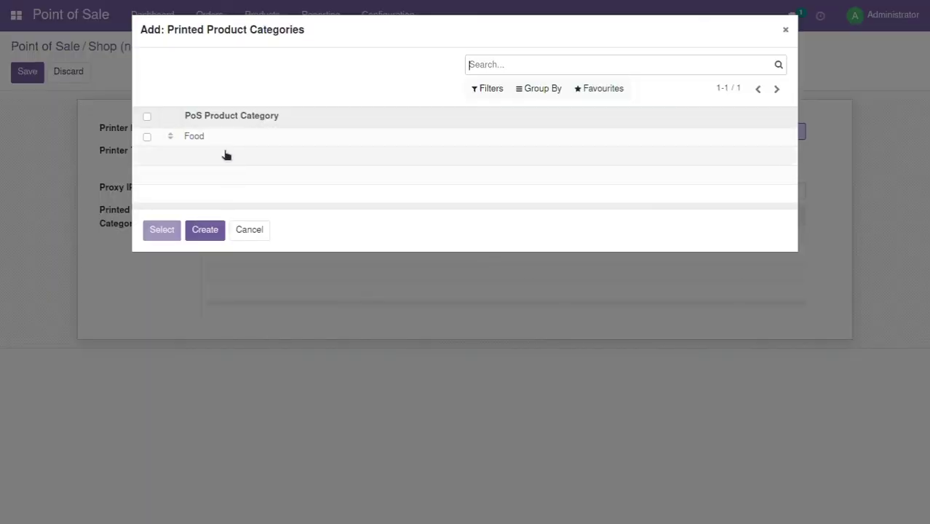
{"action": "left_click", "coordinate": [211, 230]}
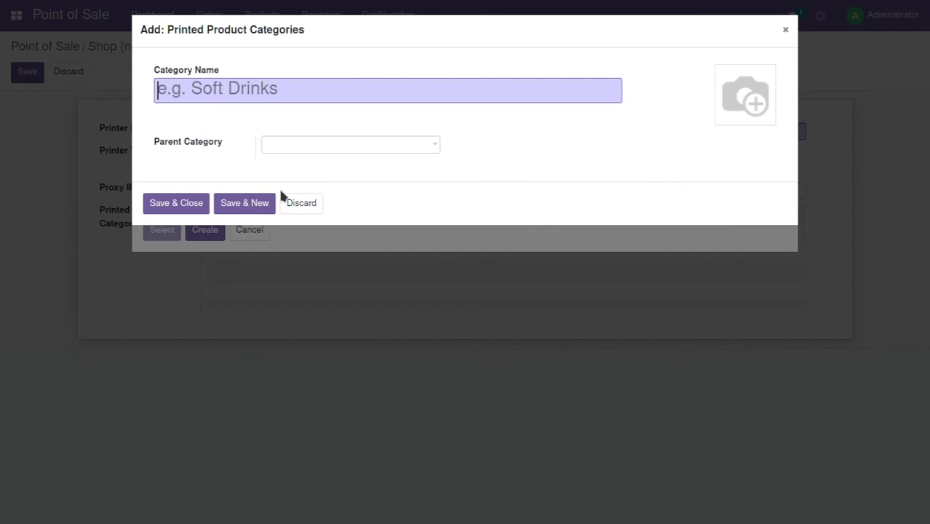
{"action": "type", "text": "Drick"}
{"action": "key", "text": "BackSpace"}
{"action": "key", "text": "BackSpace"}
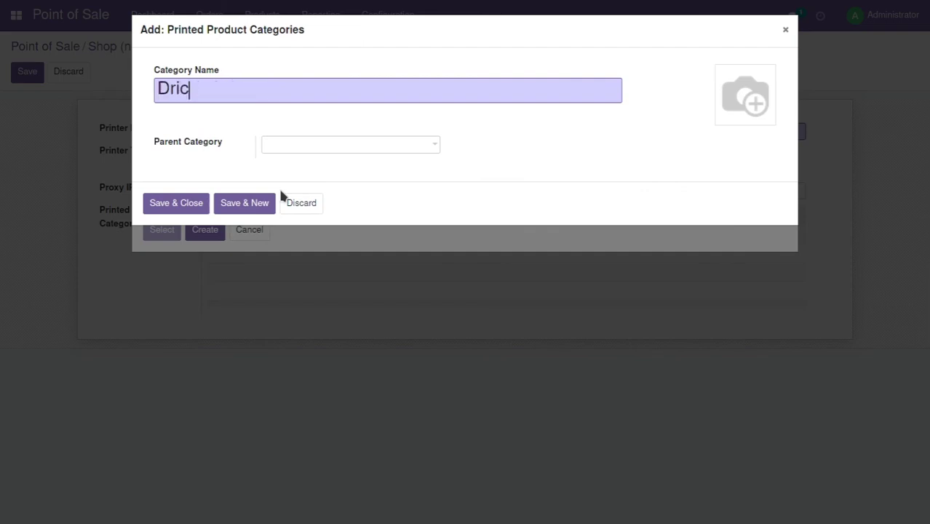
{"action": "type", "text": "nks"}
{"action": "key", "text": "BackSpace"}
{"action": "key", "text": "BackSpace"}
{"action": "key", "text": "BackSpace"}
{"action": "key", "text": "BackSpace"}
{"action": "key", "text": "BackSpace"}
{"action": "key", "text": "BackSpace"}
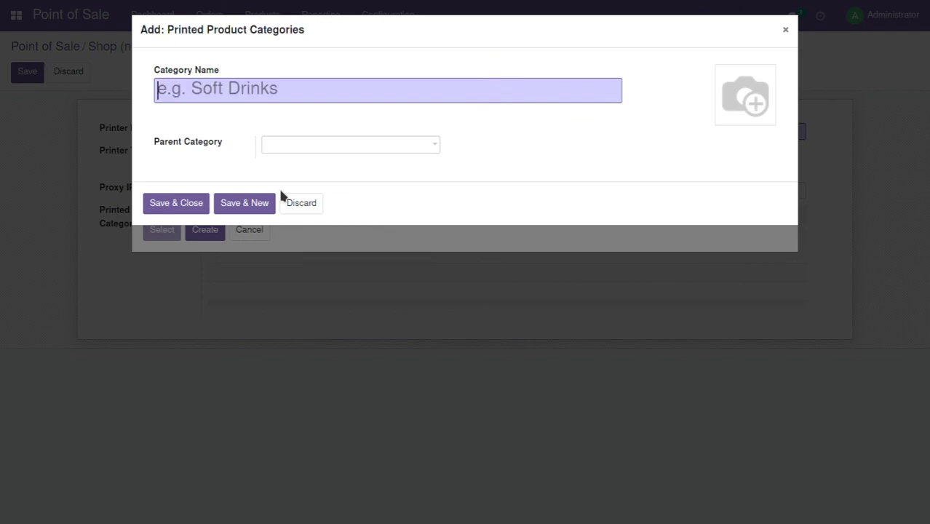
{"action": "type", "text": "Cockttail"}
{"action": "key", "text": "BackSpace"}
{"action": "key", "text": "BackSpace"}
{"action": "key", "text": "BackSpace"}
{"action": "key", "text": "BackSpace"}
{"action": "type", "text": "ails"}
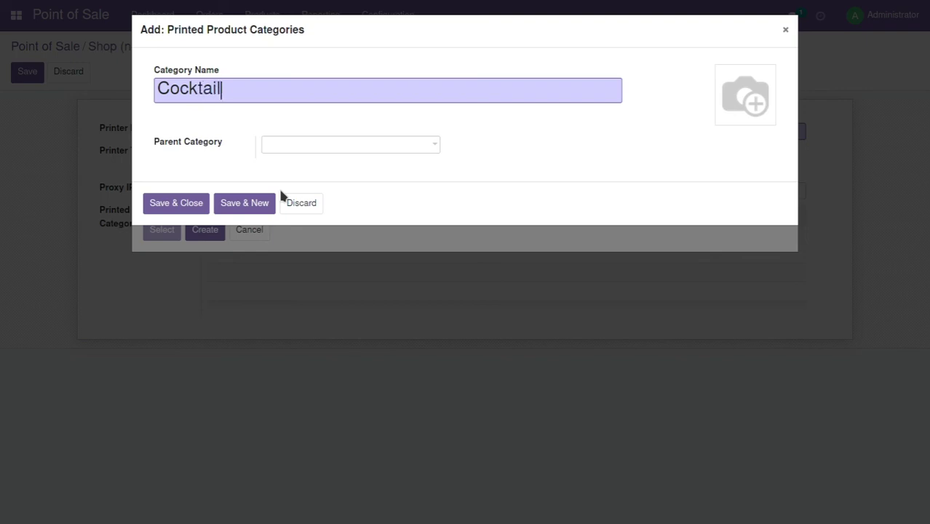
Give Cocktails a new parent category Drinks and add it to the printer
{"action": "key", "text": "Tab"}
{"action": "type", "text": "Drinks"}
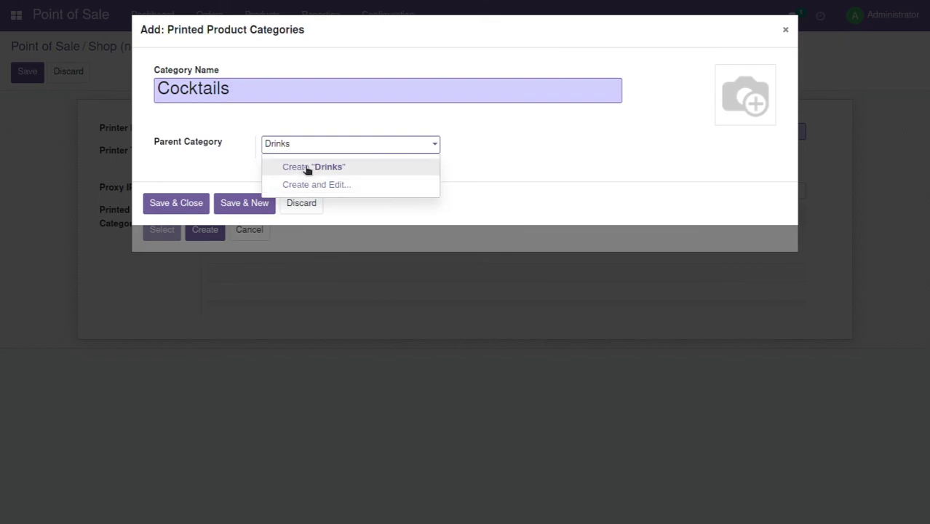
{"action": "left_click", "coordinate": [307, 168]}
{"action": "left_click", "coordinate": [177, 204]}
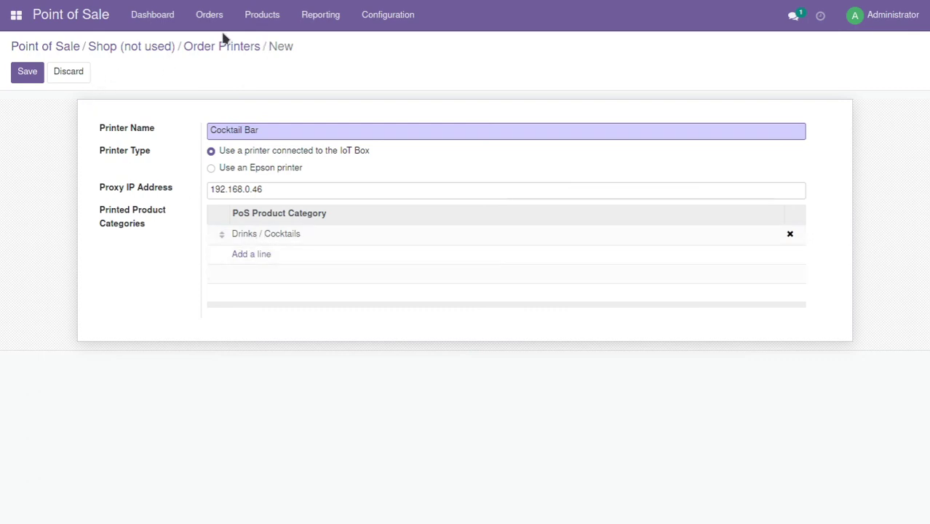
Save the Cocktail Bar printer and create a new product named 'Tequlia Sun Rise'
{"action": "left_click", "coordinate": [261, 16]}
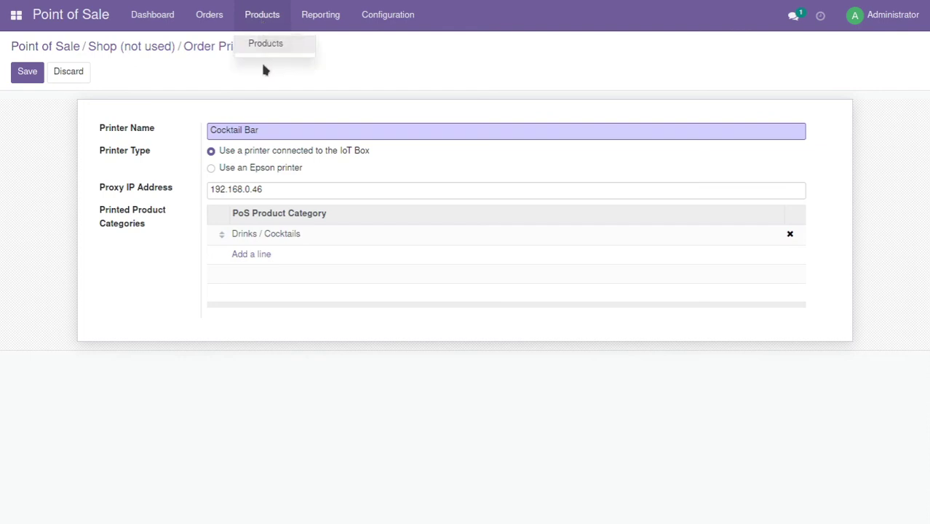
{"action": "left_click", "coordinate": [27, 71]}
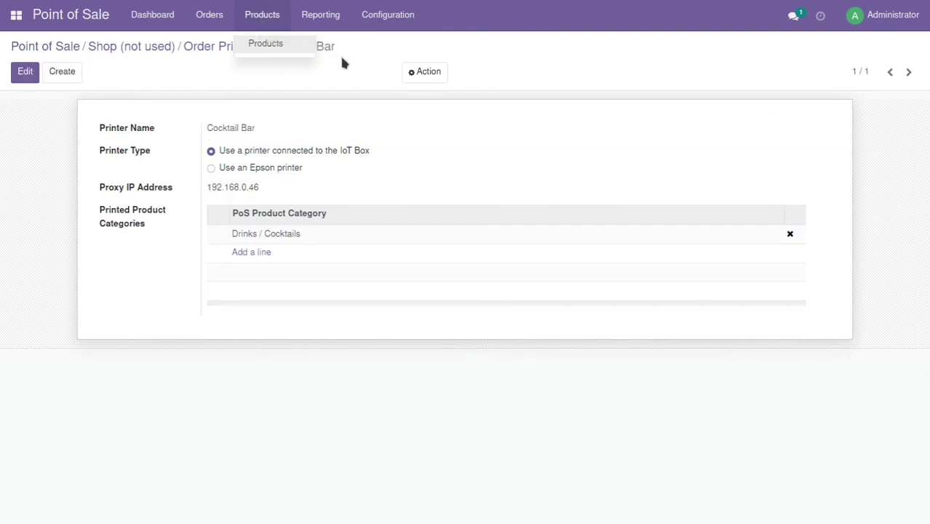
{"action": "left_click", "coordinate": [268, 44]}
{"action": "left_click", "coordinate": [30, 72]}
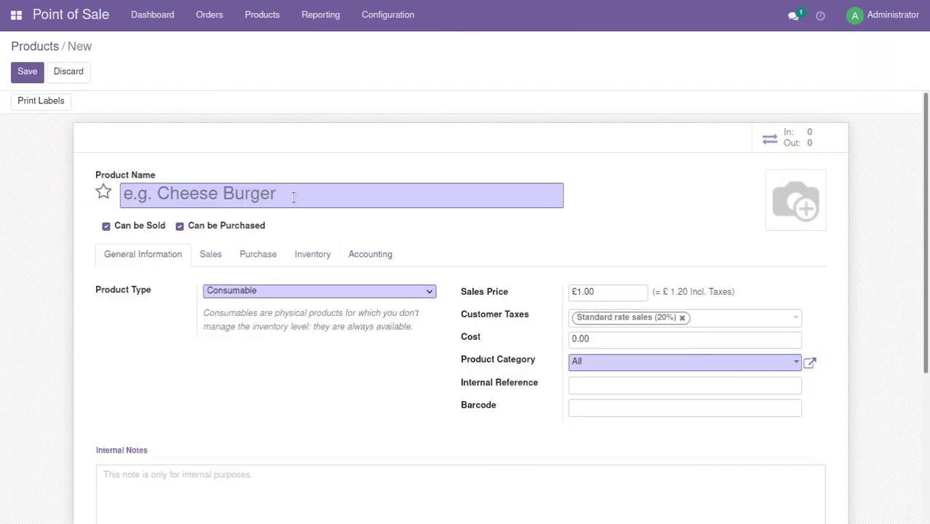
{"action": "type", "text": "Cock"}
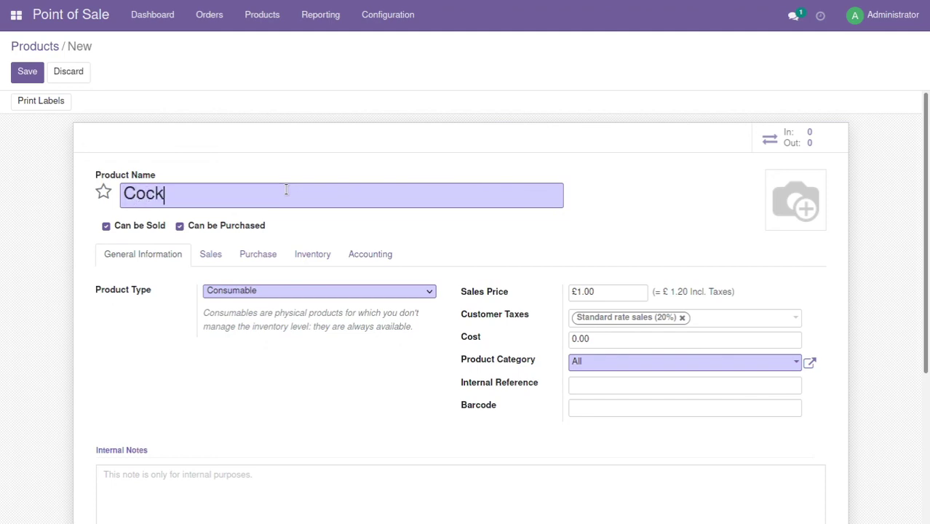
{"action": "key", "text": "BackSpace"}
{"action": "key", "text": "BackSpace"}
{"action": "key", "text": "BackSpace"}
{"action": "key", "text": "BackSpace"}
{"action": "type", "text": "Tequ"}
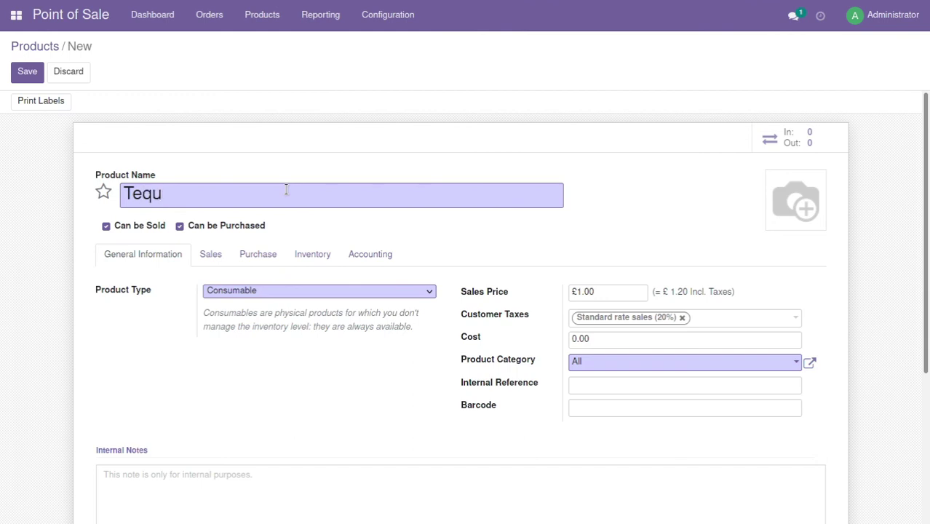
{"action": "type", "text": "lia Sun"}
{"action": "type", "text": " Ru"}
{"action": "type", "text": "ise"}
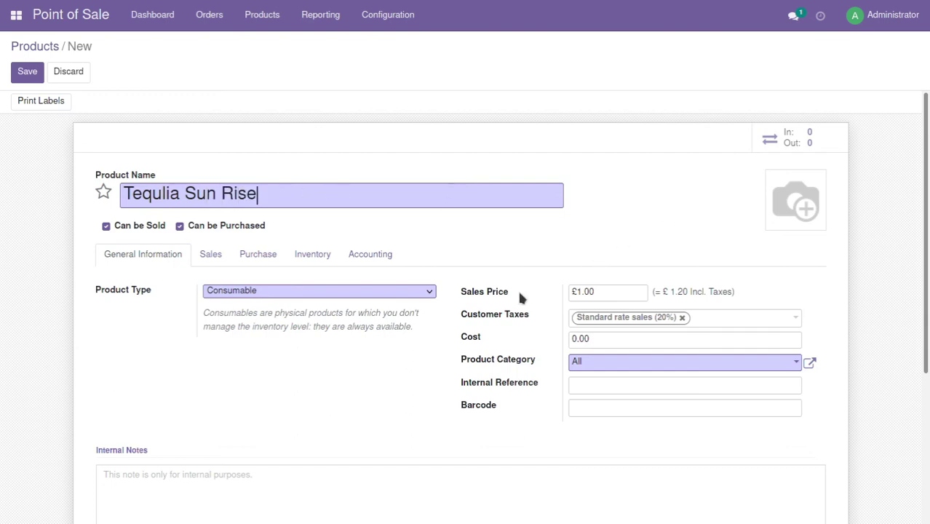
Make it a Storable Product with a sales price of £8.35
{"action": "left_click", "coordinate": [313, 291]}
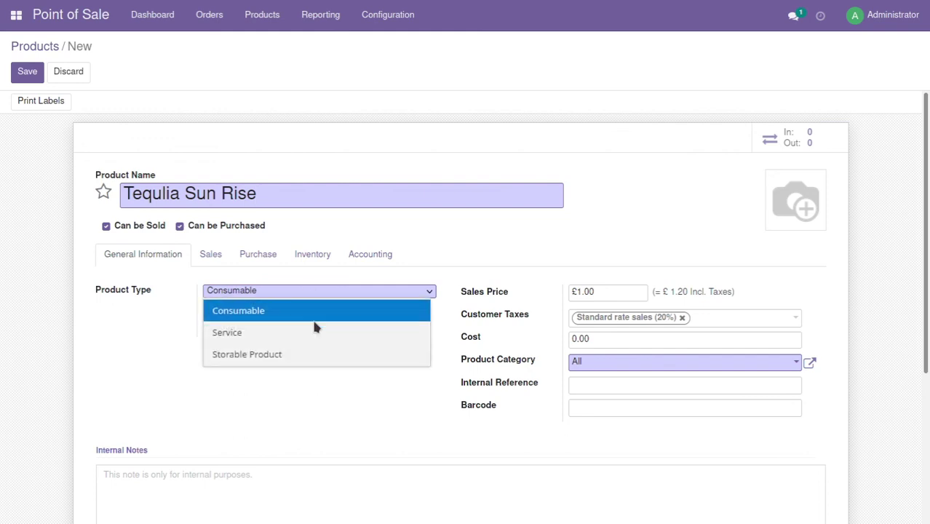
{"action": "left_click", "coordinate": [240, 354]}
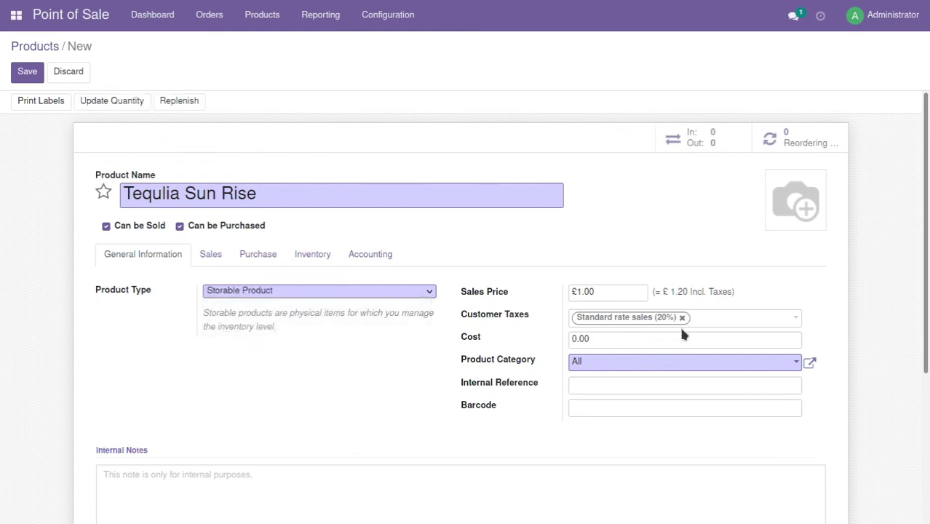
{"action": "left_click_drag", "start_coordinate": [596, 292], "coordinate": [573, 292]}
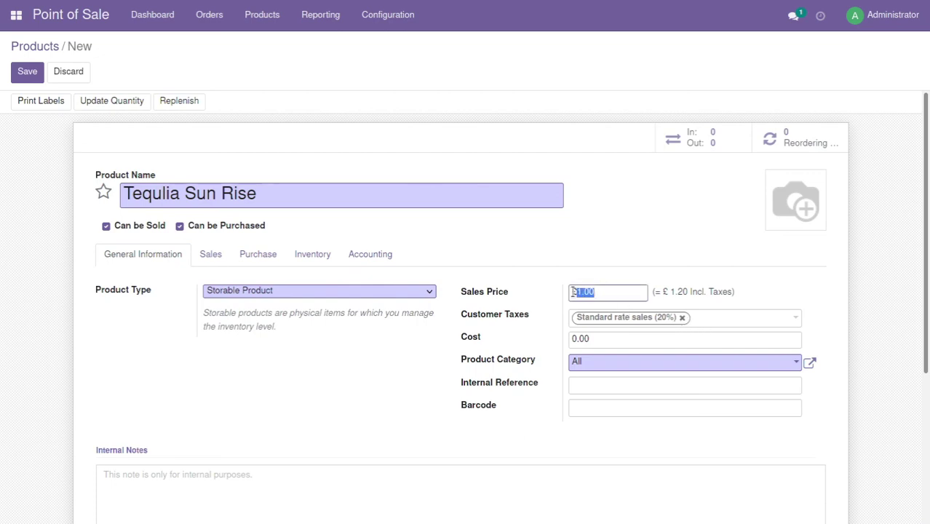
{"action": "type", "text": "9.50"}
{"action": "left_click_drag", "start_coordinate": [598, 291], "coordinate": [571, 293]}
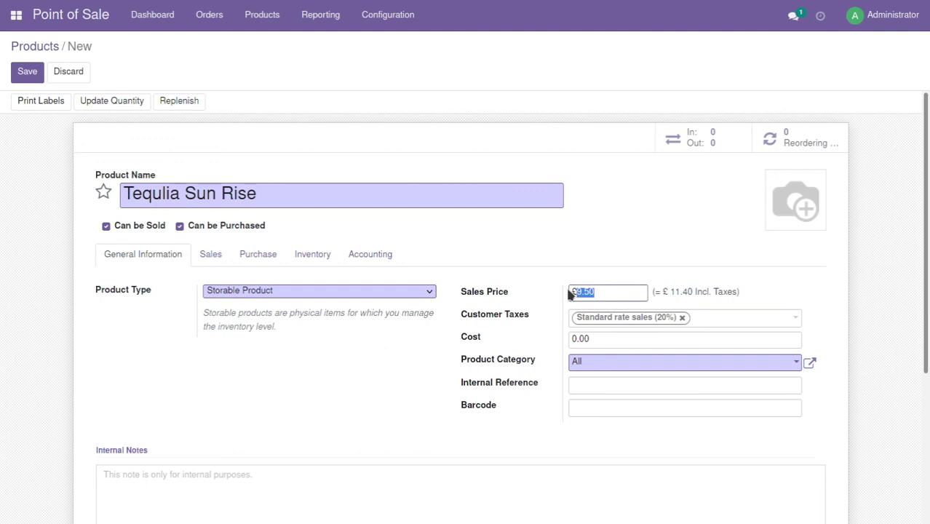
{"action": "type", "text": "8."}
{"action": "type", "text": "40"}
{"action": "key", "text": "Tab"}
{"action": "left_click", "coordinate": [602, 291]}
{"action": "key", "text": "BackSpace"}
{"action": "key", "text": "BackSpace"}
{"action": "left_click", "coordinate": [623, 272]}
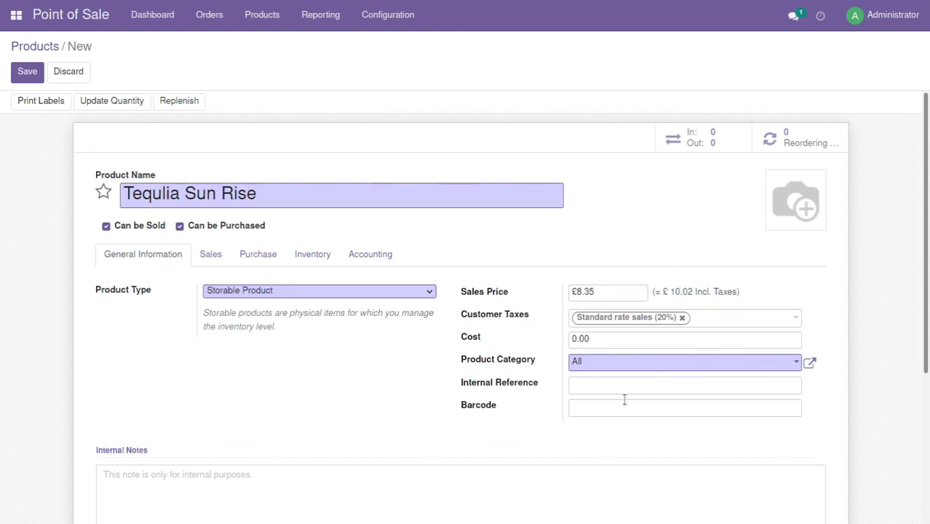
Set cost 2.00 and product category All / Saleable / PoS, then save
{"action": "left_click_drag", "start_coordinate": [599, 340], "coordinate": [556, 338]}
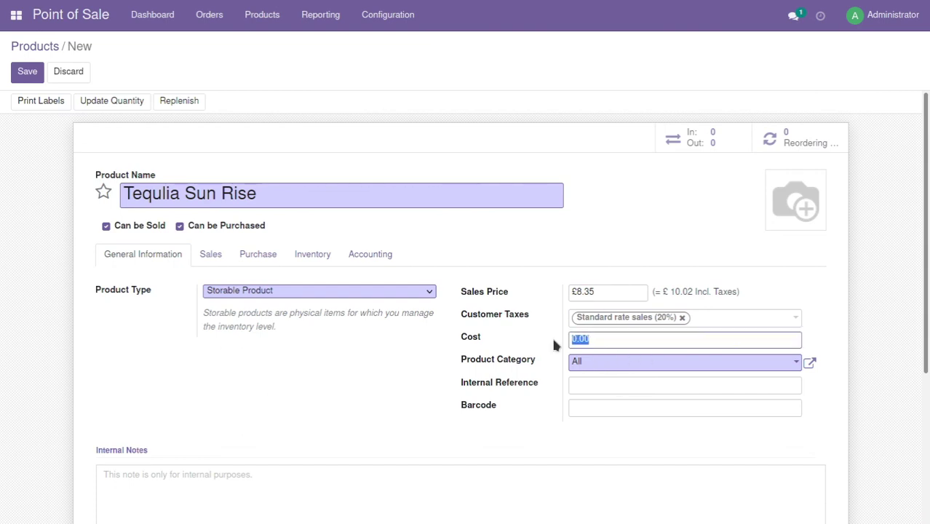
{"action": "type", "text": "2"}
{"action": "key", "text": "Tab"}
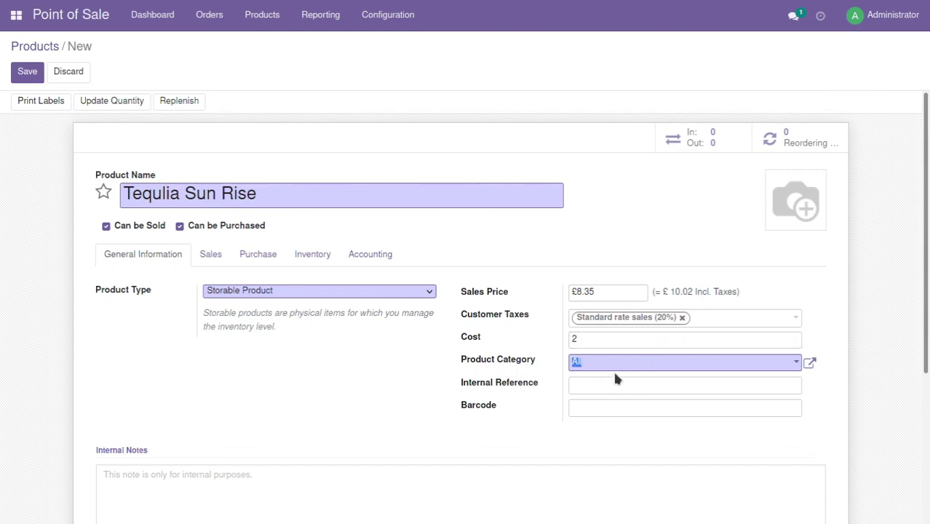
{"action": "left_click", "coordinate": [610, 362]}
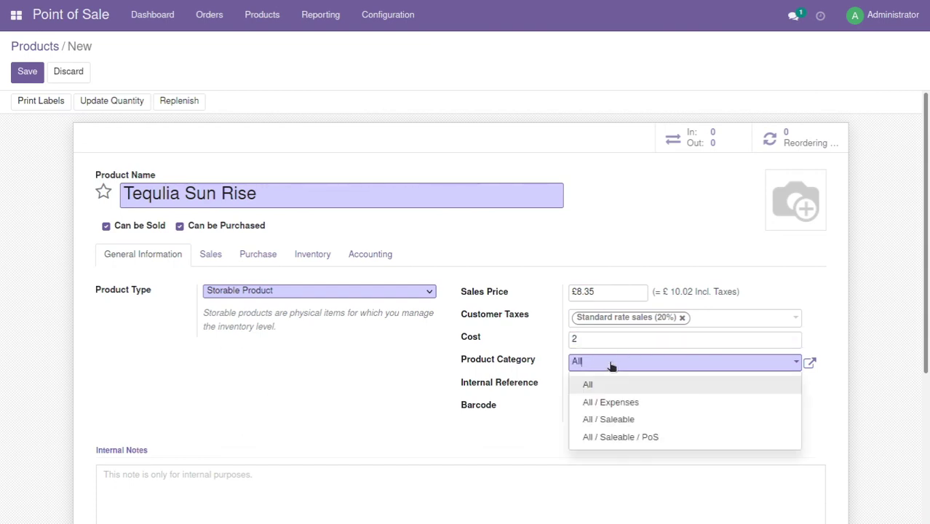
{"action": "left_click", "coordinate": [667, 437]}
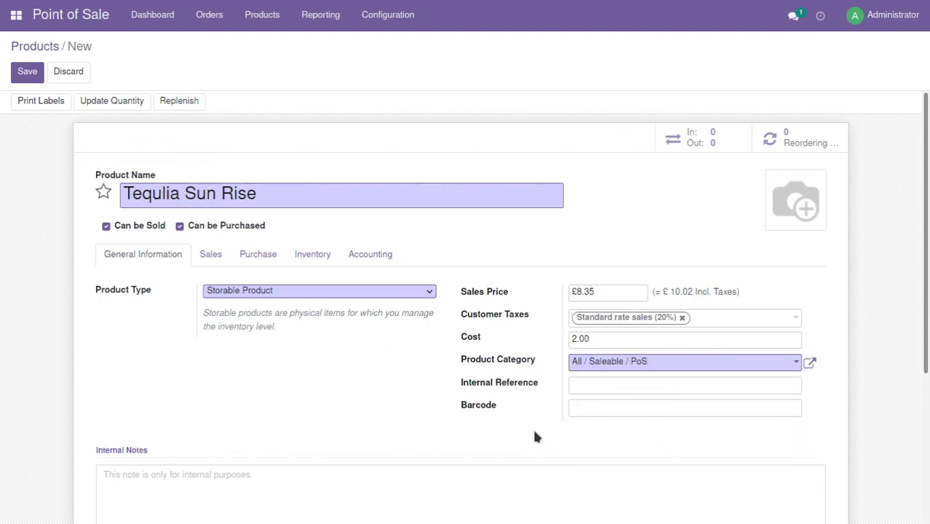
{"action": "left_click", "coordinate": [27, 73]}
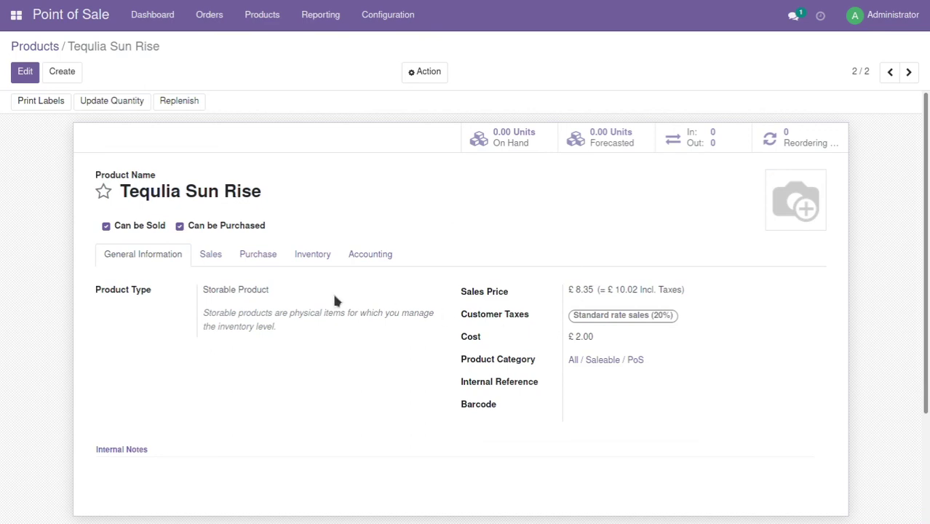
Set Tequlia Sun Rise's POS category to Drinks / Cocktails, save, and return to the dashboard
{"action": "left_click", "coordinate": [211, 255]}
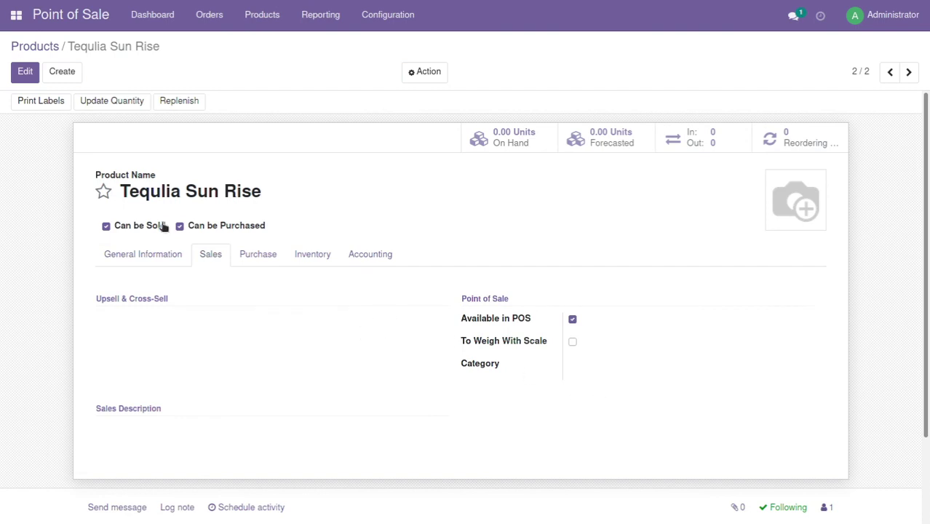
{"action": "left_click", "coordinate": [25, 72]}
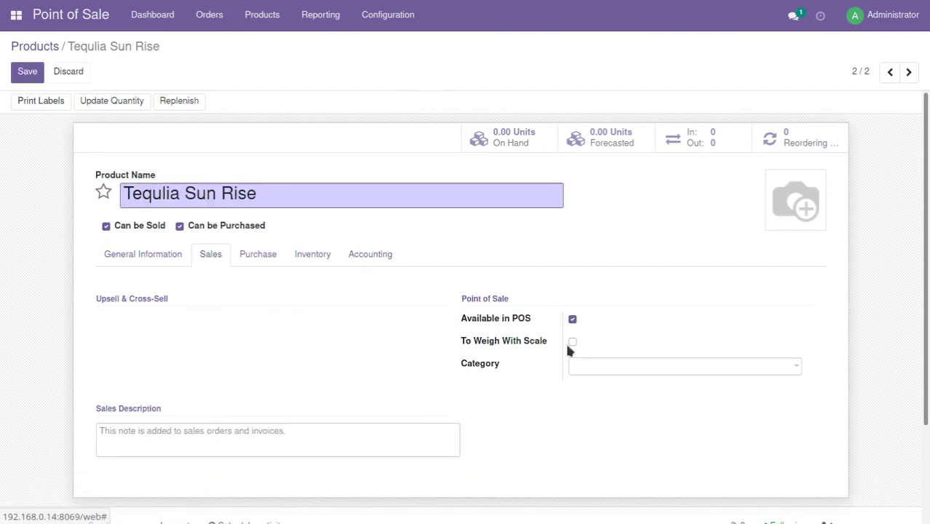
{"action": "left_click", "coordinate": [677, 373]}
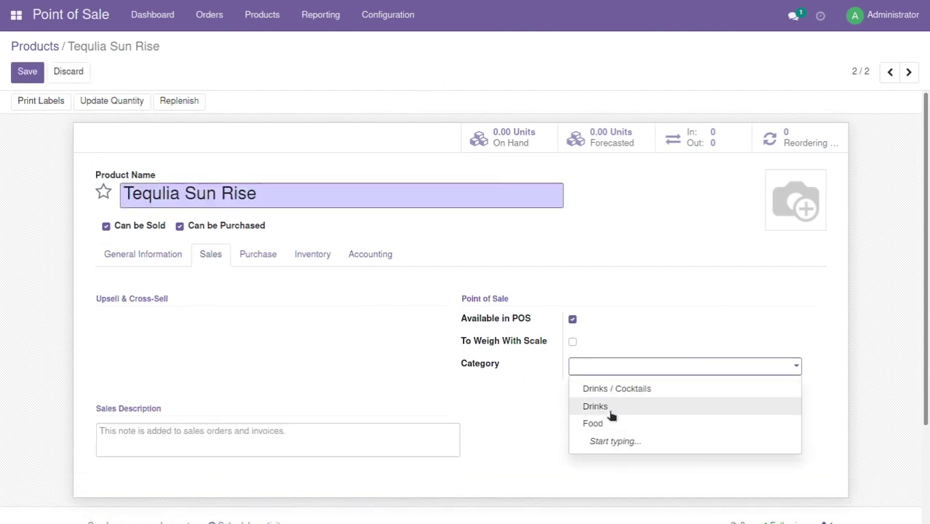
{"action": "left_click", "coordinate": [647, 390]}
{"action": "left_click", "coordinate": [29, 72]}
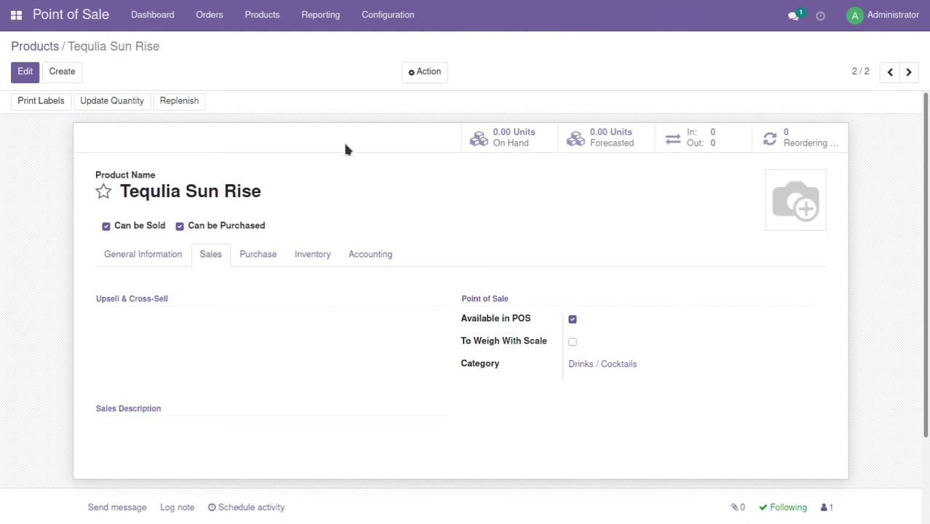
{"action": "left_click", "coordinate": [154, 16]}
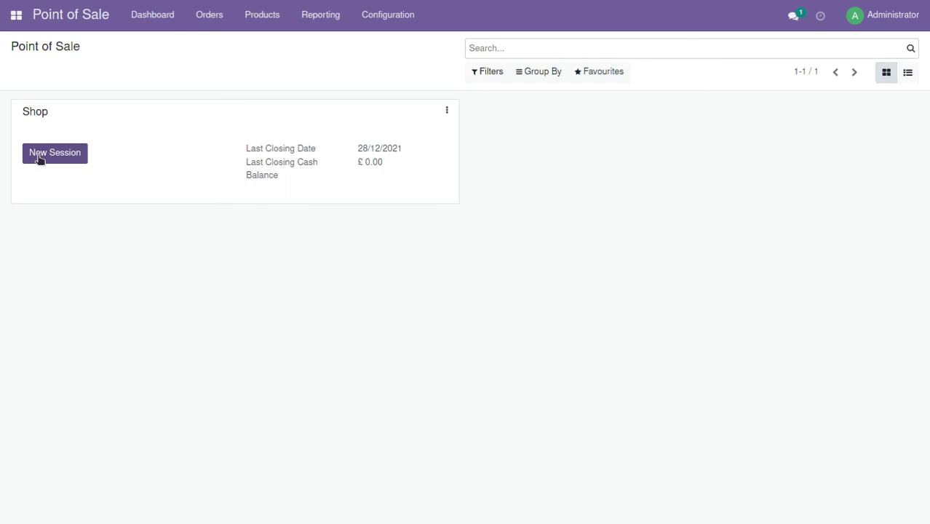
Open a new Shop session with zero opening cash and add one Tequlia Sun Rise from Drinks / Cocktails
{"action": "left_click", "coordinate": [40, 160]}
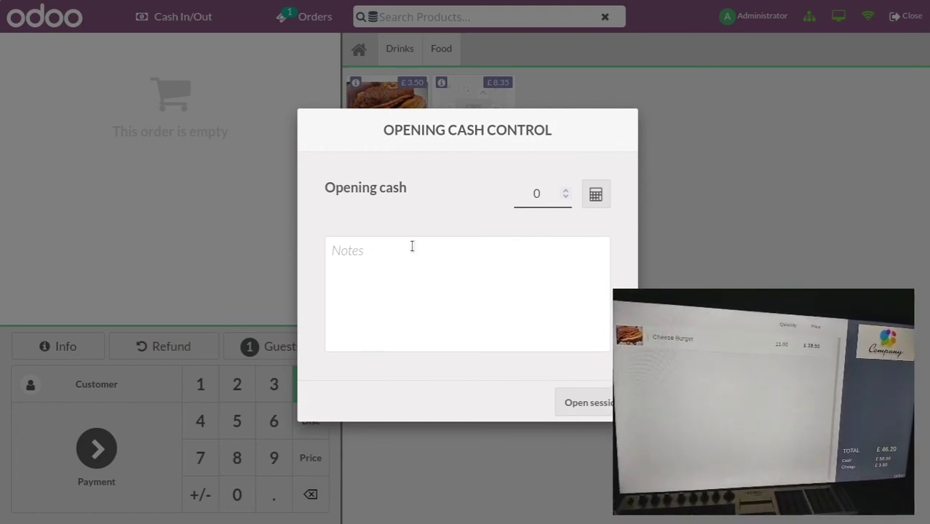
{"action": "left_click", "coordinate": [599, 407]}
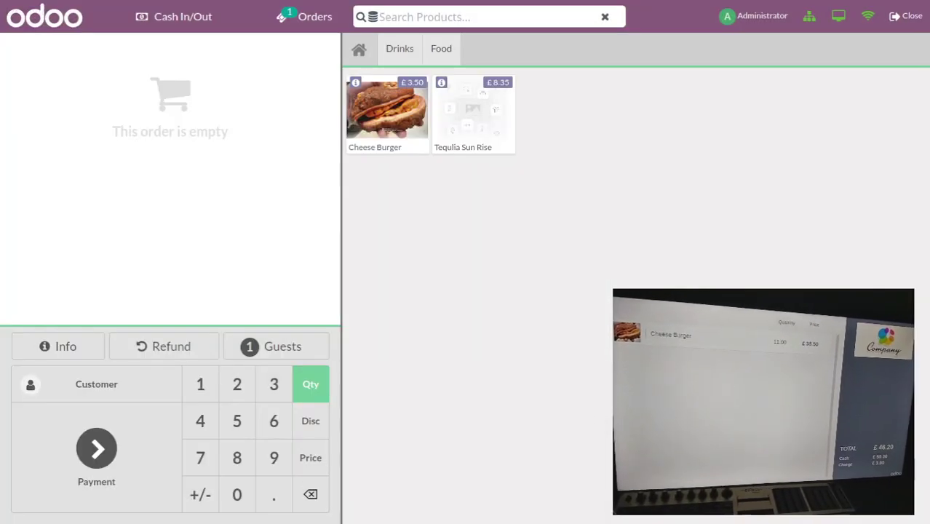
{"action": "left_click", "coordinate": [447, 57]}
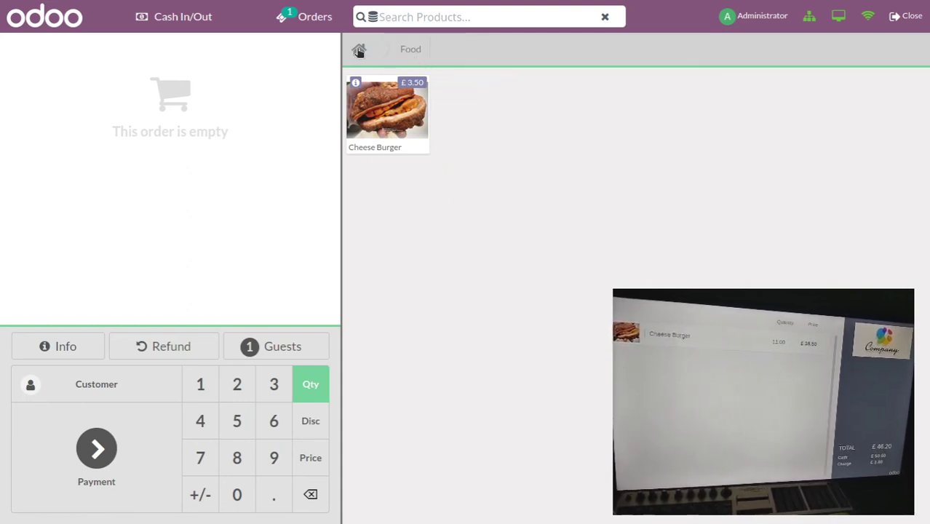
{"action": "left_click", "coordinate": [358, 49]}
{"action": "left_click", "coordinate": [400, 49]}
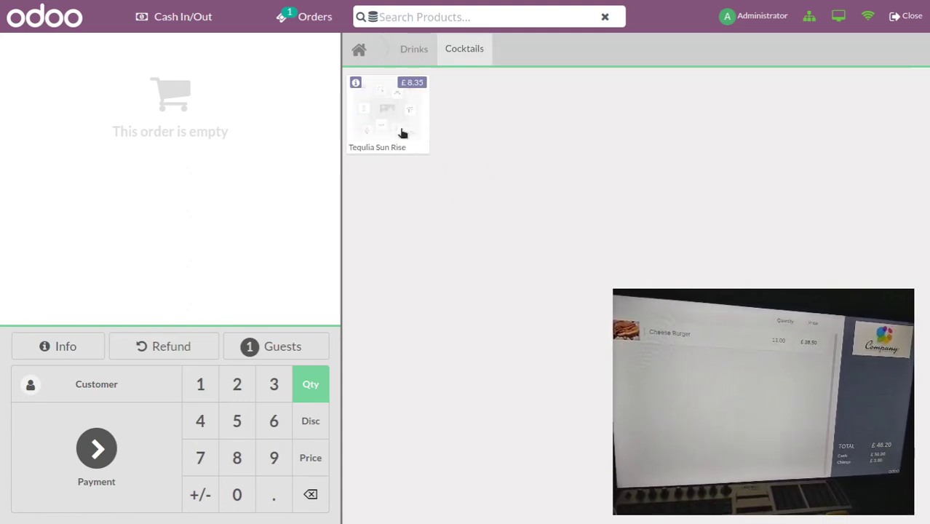
{"action": "left_click", "coordinate": [393, 131]}
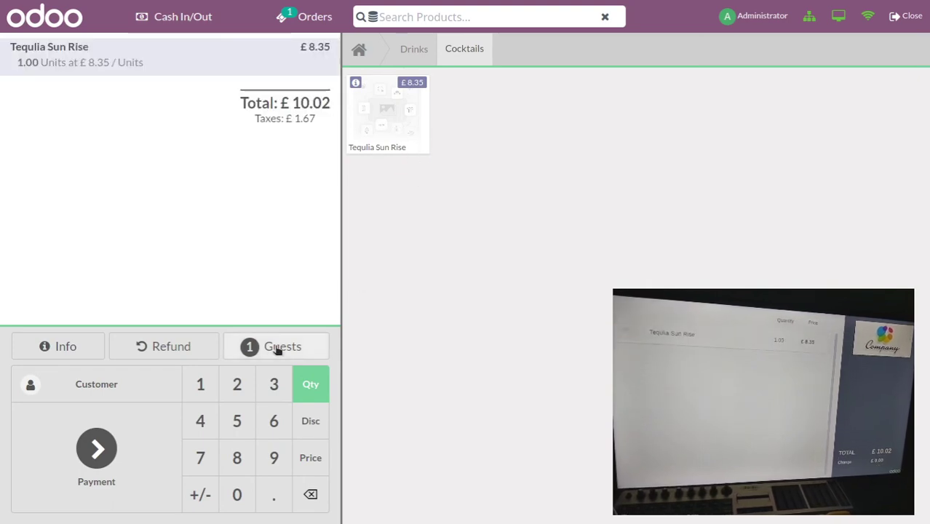
{"action": "left_click", "coordinate": [99, 473]}
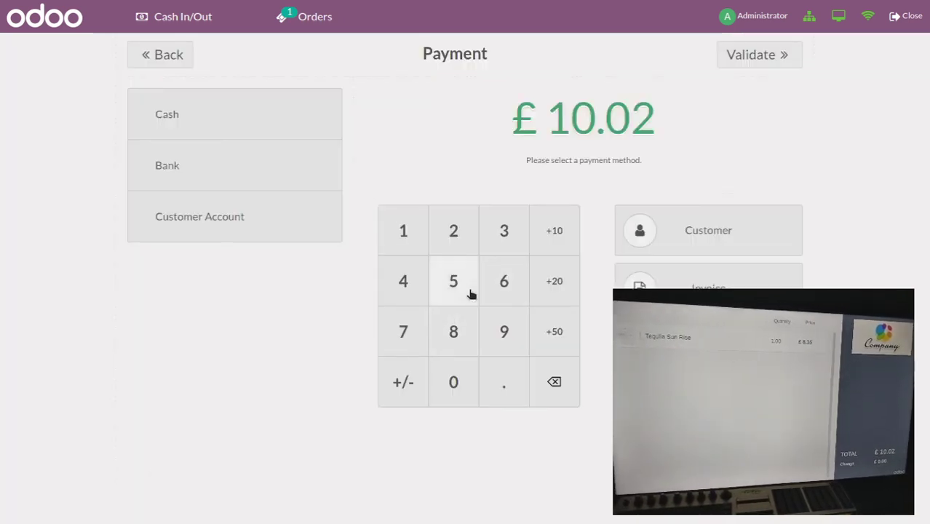
Take £11.00 cash for the Tequlia Sun Rise order, leaving £0.98 change, then start a new order
{"action": "double_click", "coordinate": [408, 233]}
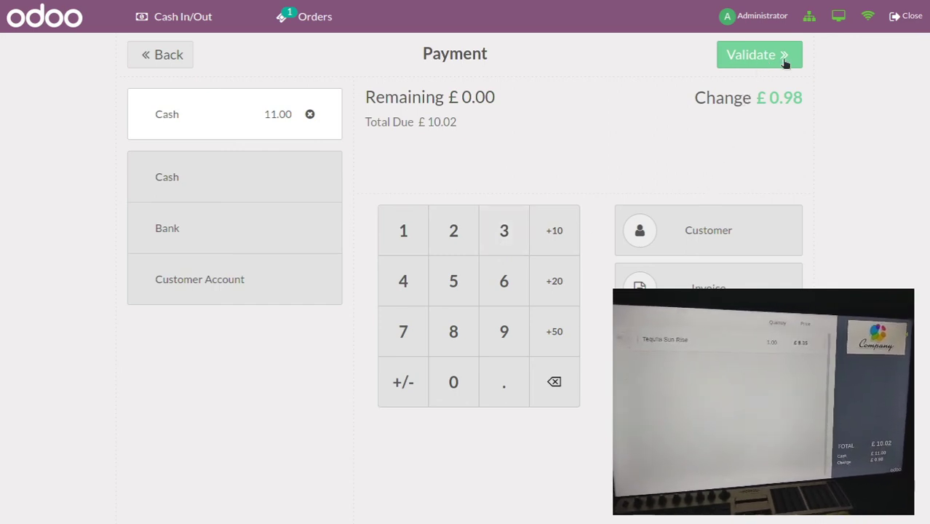
{"action": "left_click", "coordinate": [785, 58]}
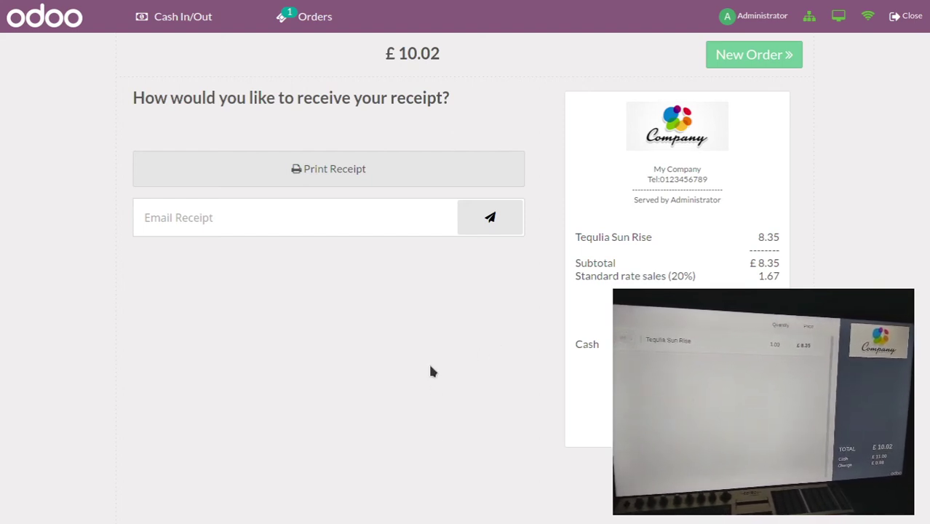
{"action": "left_click", "coordinate": [774, 57]}
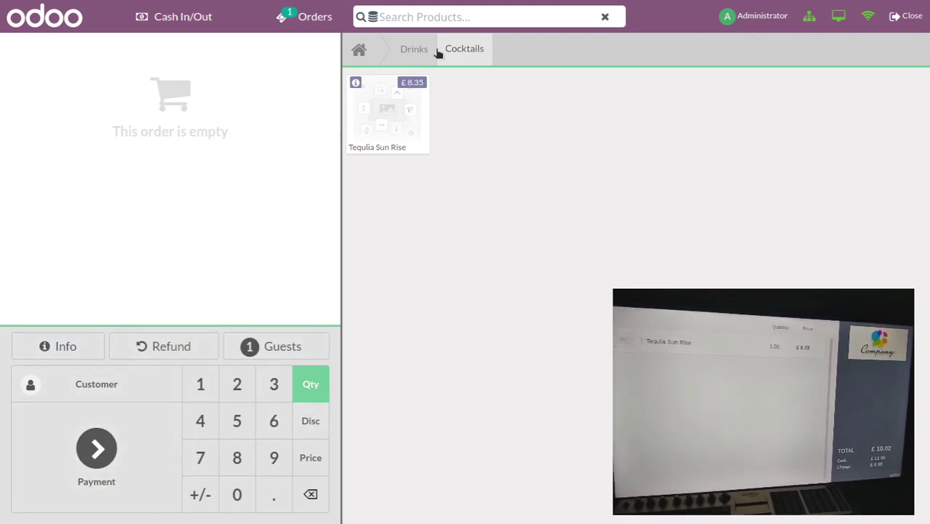
Add a Cheese Burger from Food, then close the Shop session accepting the £-10.02 cash difference
{"action": "left_click", "coordinate": [359, 51]}
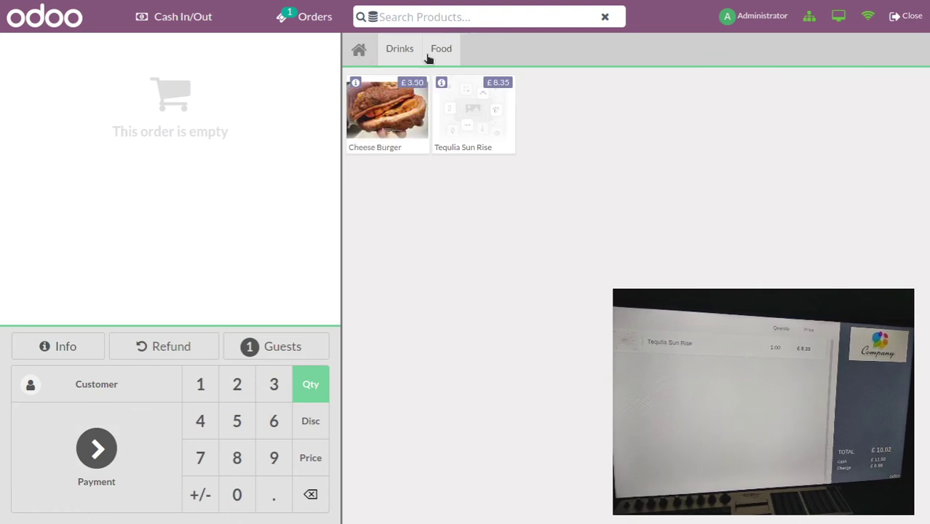
{"action": "left_click", "coordinate": [402, 58]}
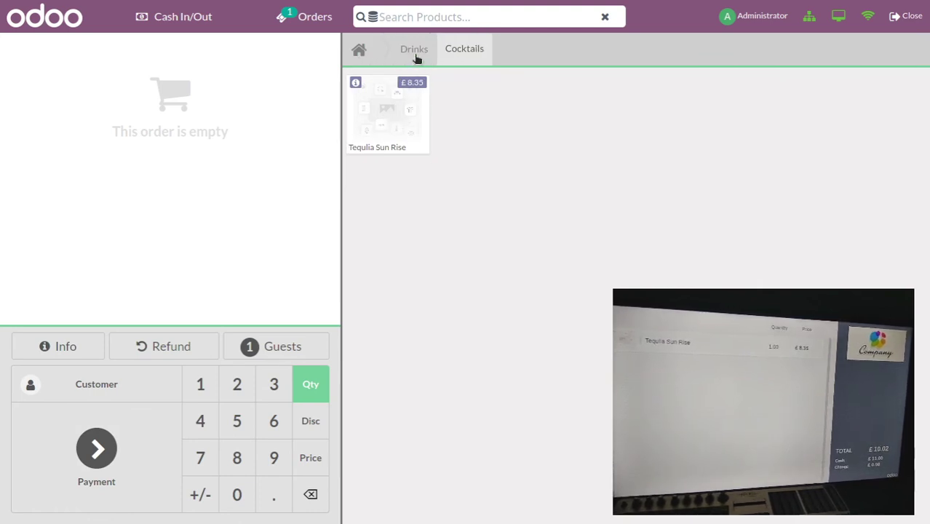
{"action": "left_click", "coordinate": [362, 50]}
{"action": "left_click", "coordinate": [442, 50]}
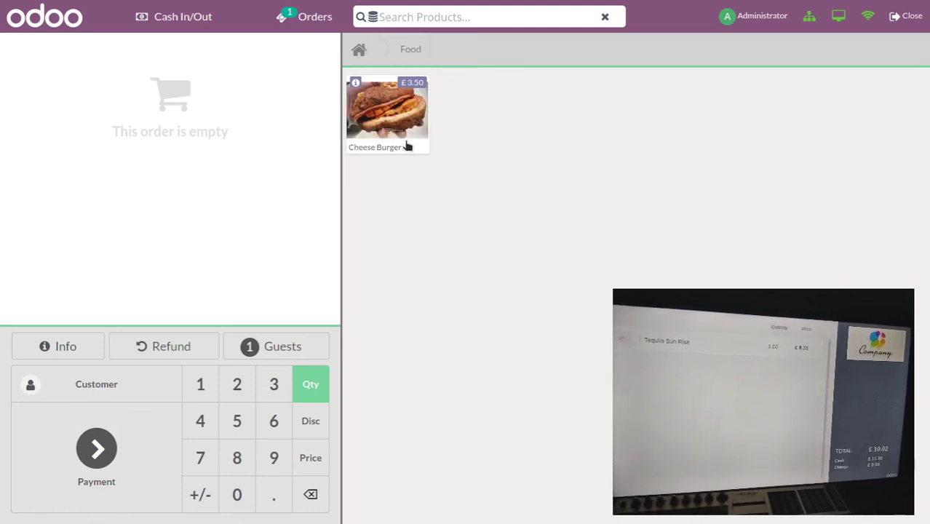
{"action": "left_click", "coordinate": [371, 146]}
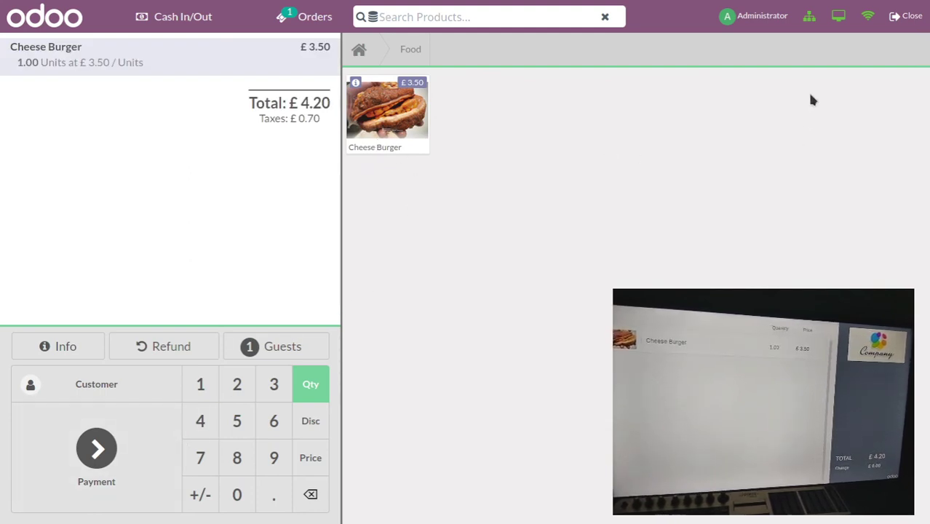
{"action": "left_click", "coordinate": [907, 16]}
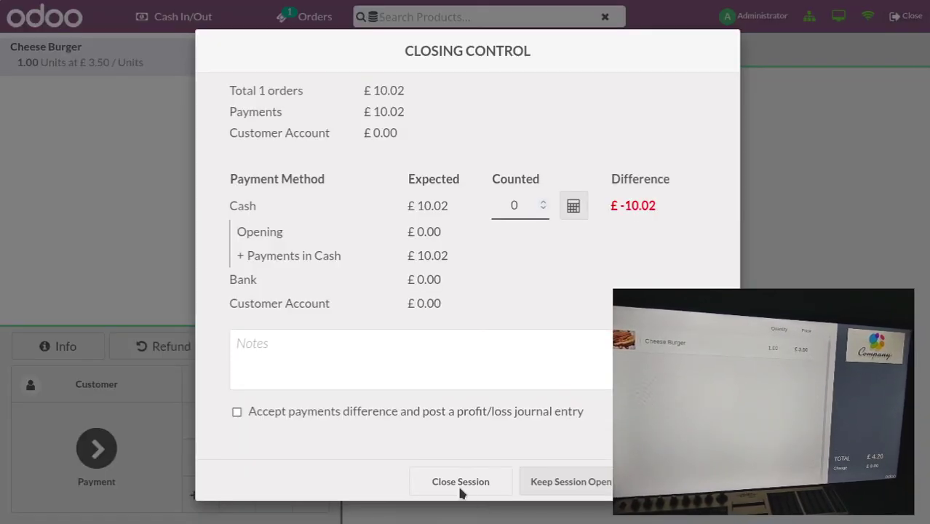
{"action": "left_click", "coordinate": [260, 413]}
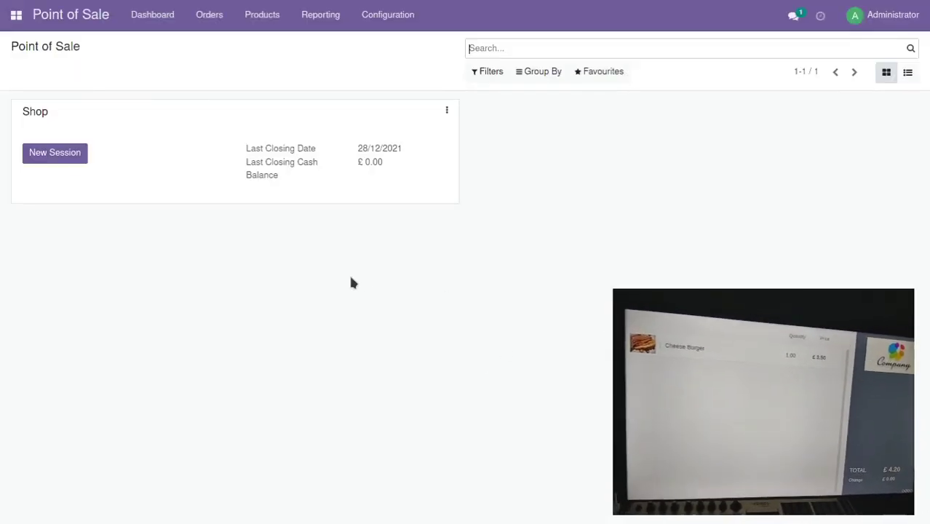
Open the Shop point of sale under Configuration > Point of Sale and scroll to its Pricing settings
{"action": "mouse_move", "coordinate": [413, 42]}
{"action": "left_click", "coordinate": [393, 74]}
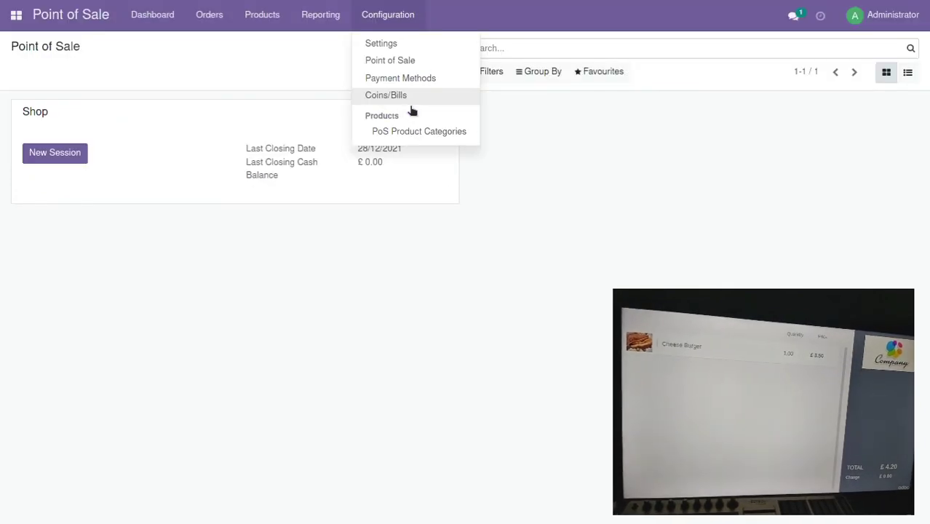
{"action": "left_click", "coordinate": [405, 65]}
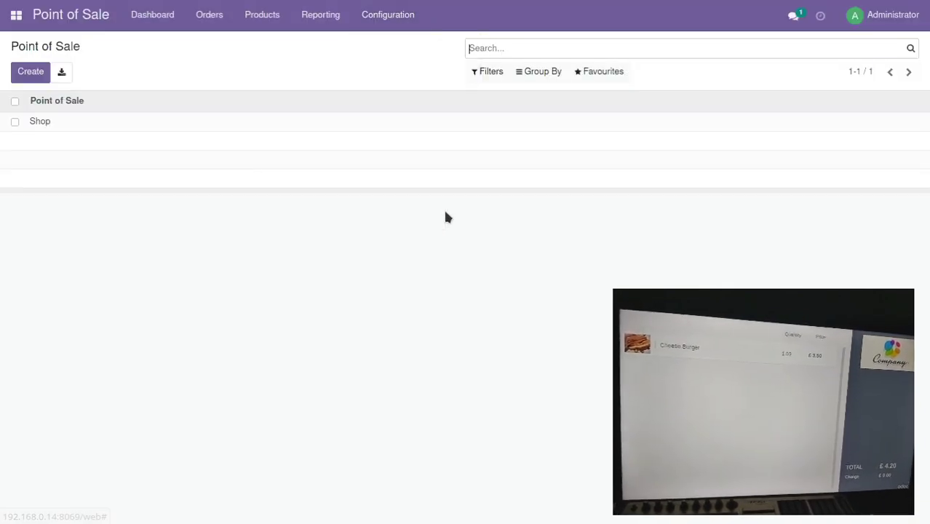
{"action": "left_click", "coordinate": [145, 121]}
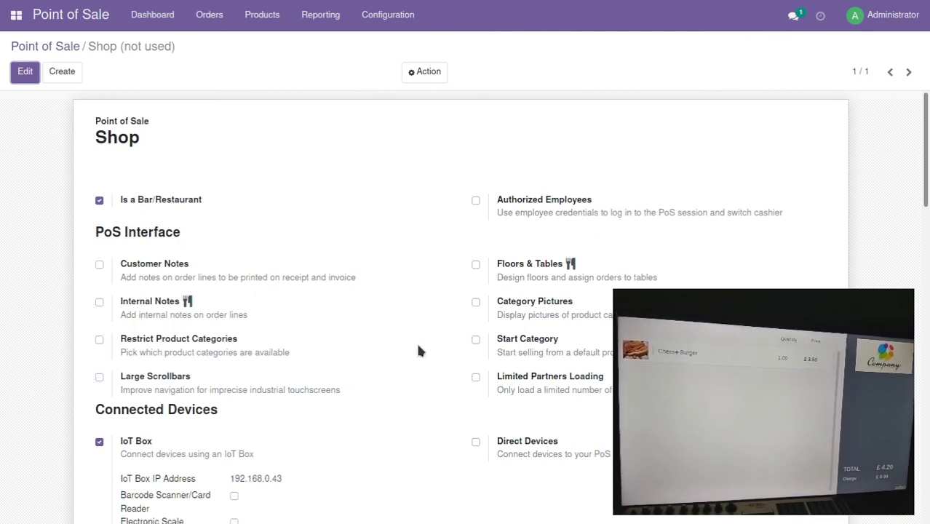
{"action": "scroll", "coordinate": [403, 349], "scroll_direction": "down", "scroll_amount": 3}
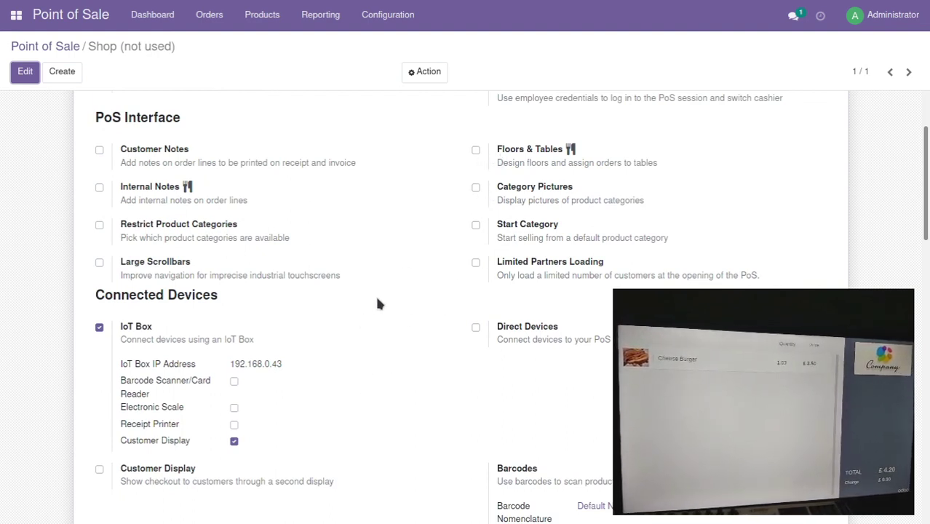
{"action": "scroll", "coordinate": [345, 320], "scroll_direction": "down", "scroll_amount": 10}
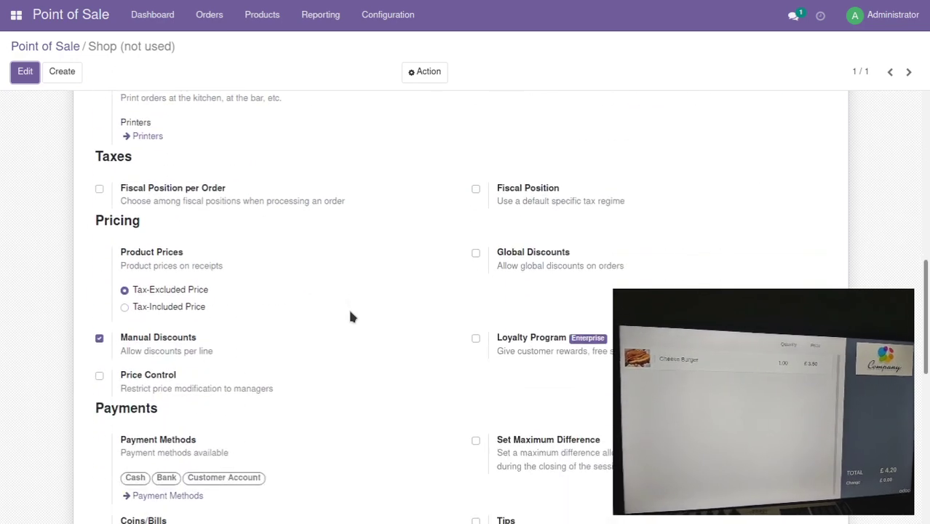